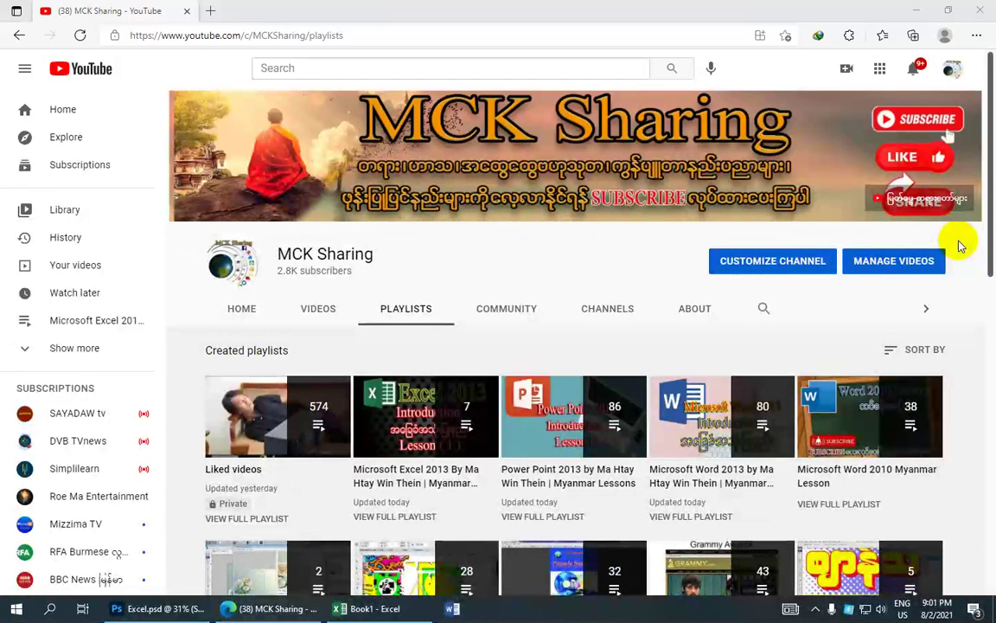
- Minimize the YouTube channel page and return to the Book1 Excel workbook
{"action": "left_click", "coordinate": [916, 10]}
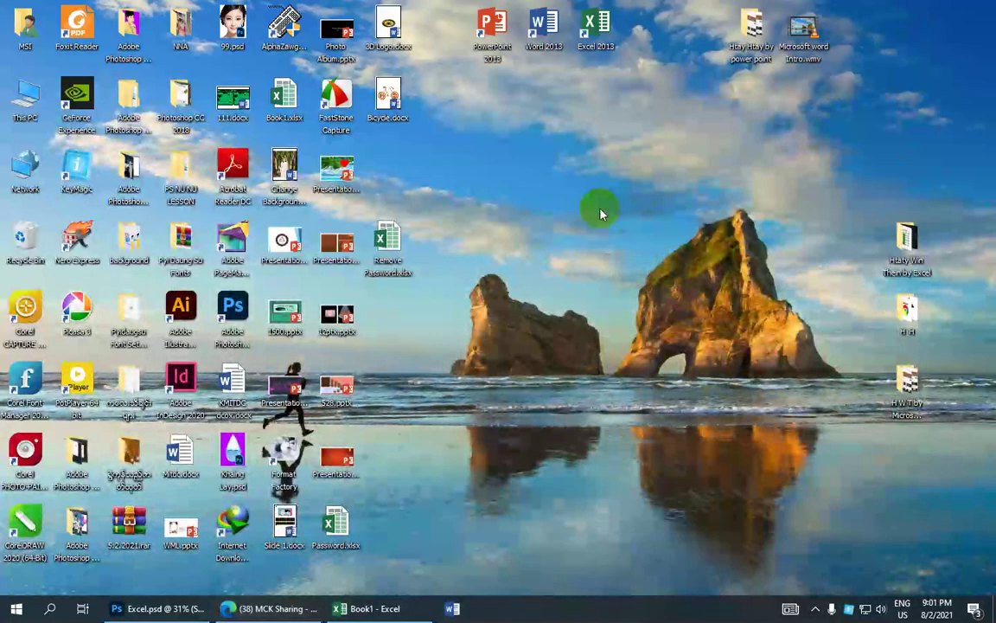
{"action": "left_click", "coordinate": [375, 608]}
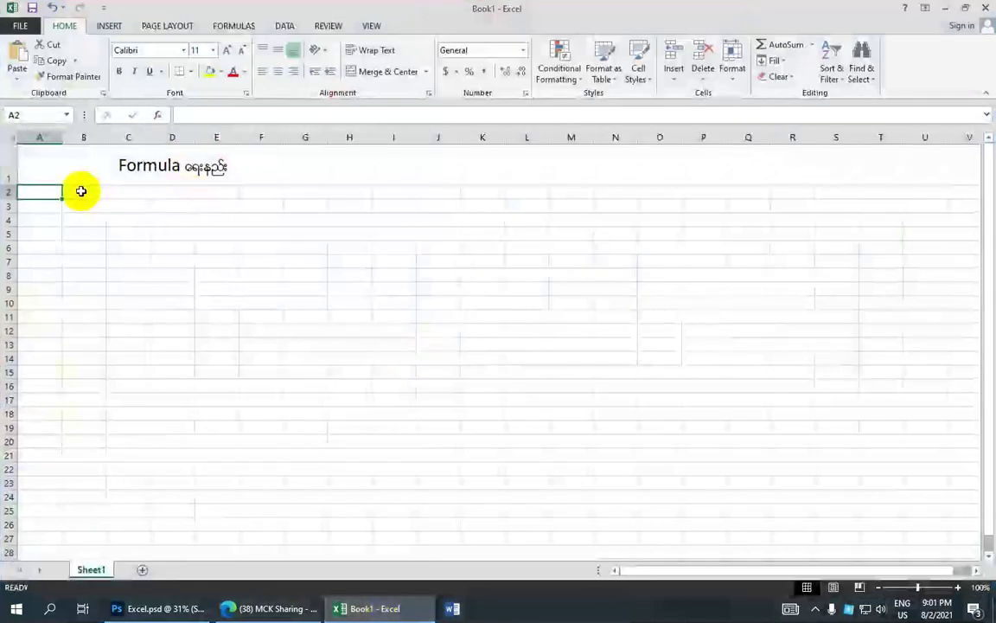
- Enter =9+7 in E2 so it shows 16
{"action": "left_click", "coordinate": [167, 193]}
{"action": "left_click", "coordinate": [35, 192]}
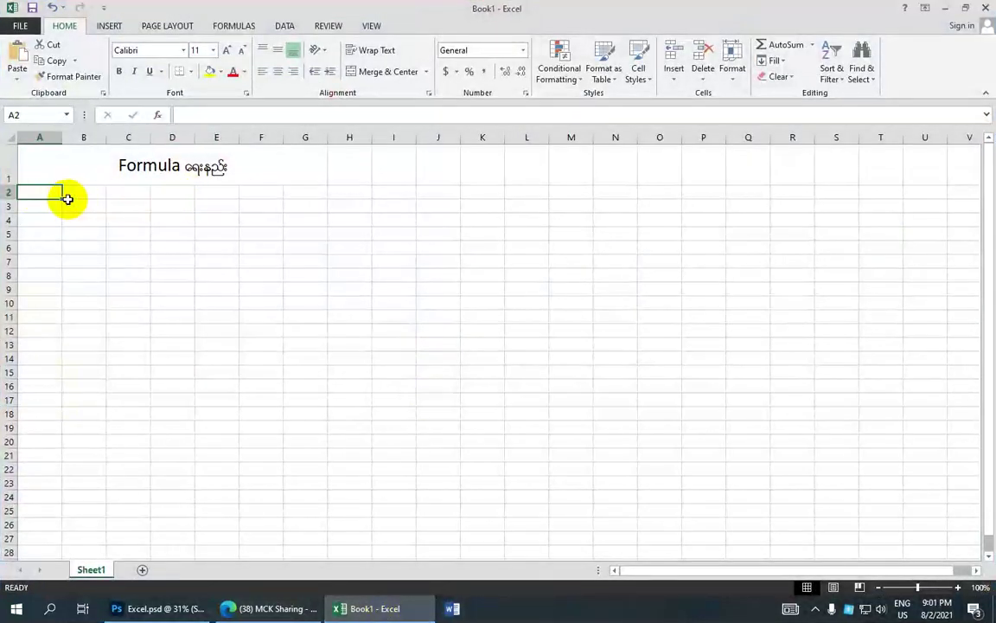
{"action": "left_click", "coordinate": [214, 194]}
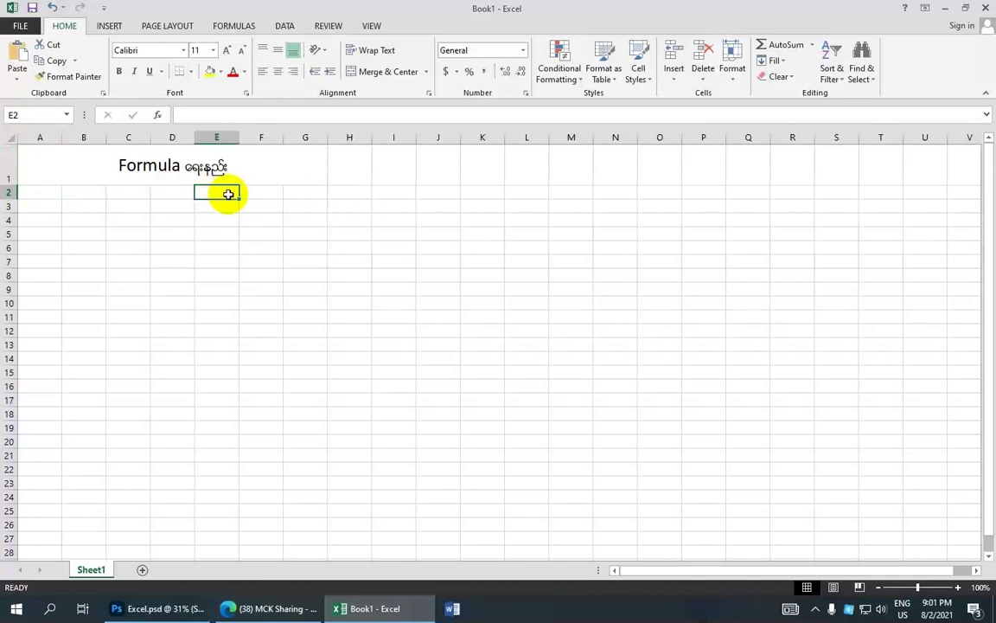
{"action": "type", "text": "=9+7"}
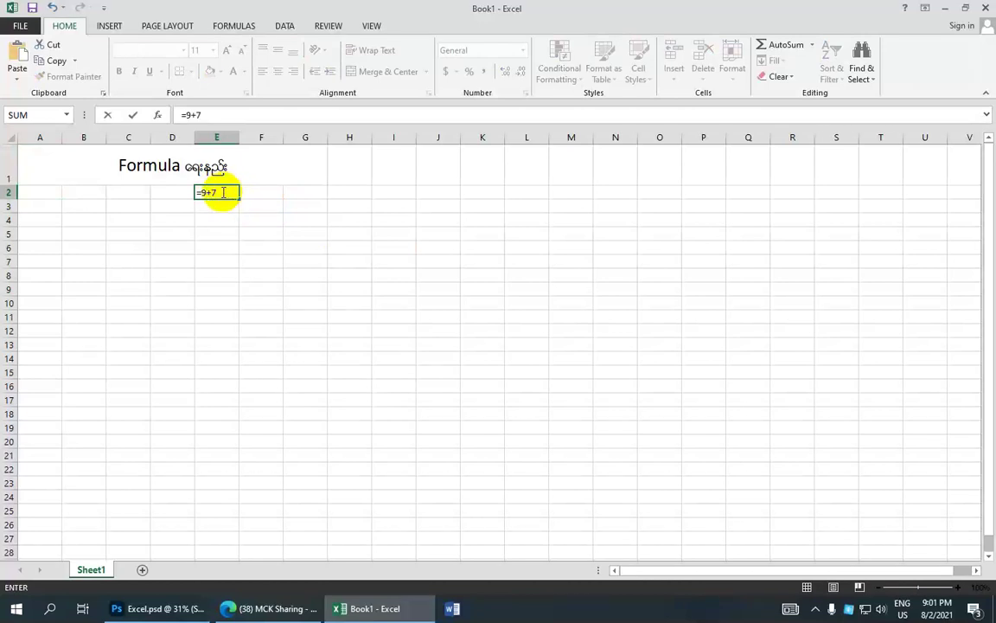
{"action": "key", "text": "Return"}
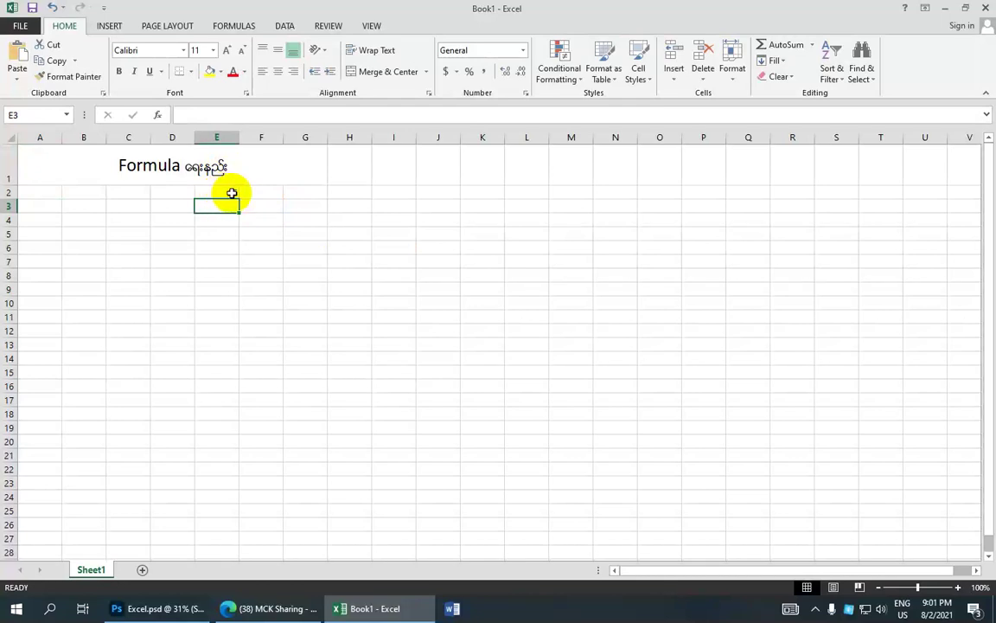
{"action": "left_click", "coordinate": [229, 192]}
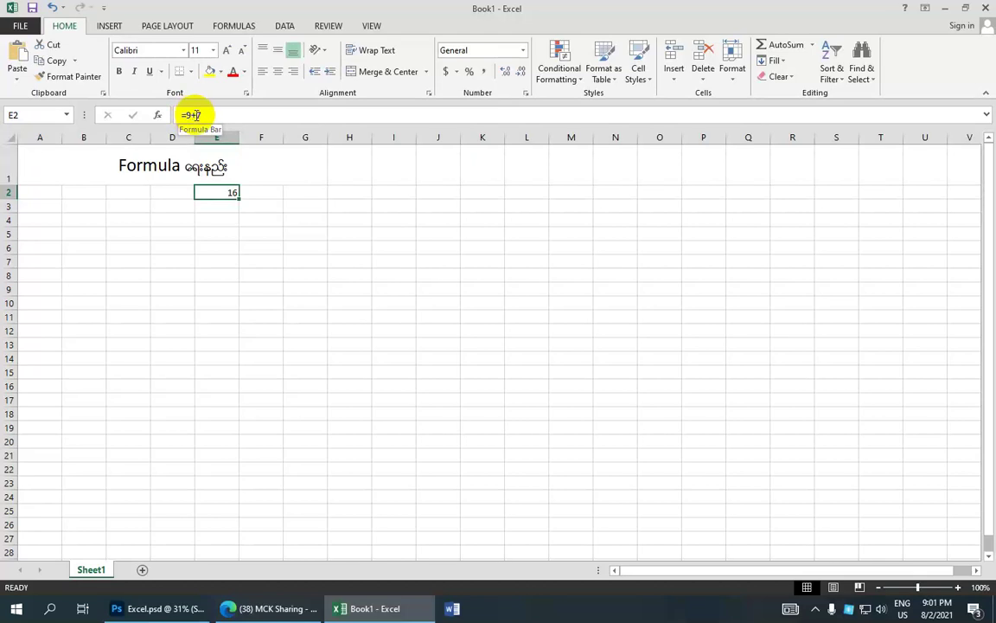
- Enter =3*6 in F2 so it shows 18
{"action": "left_click", "coordinate": [252, 192]}
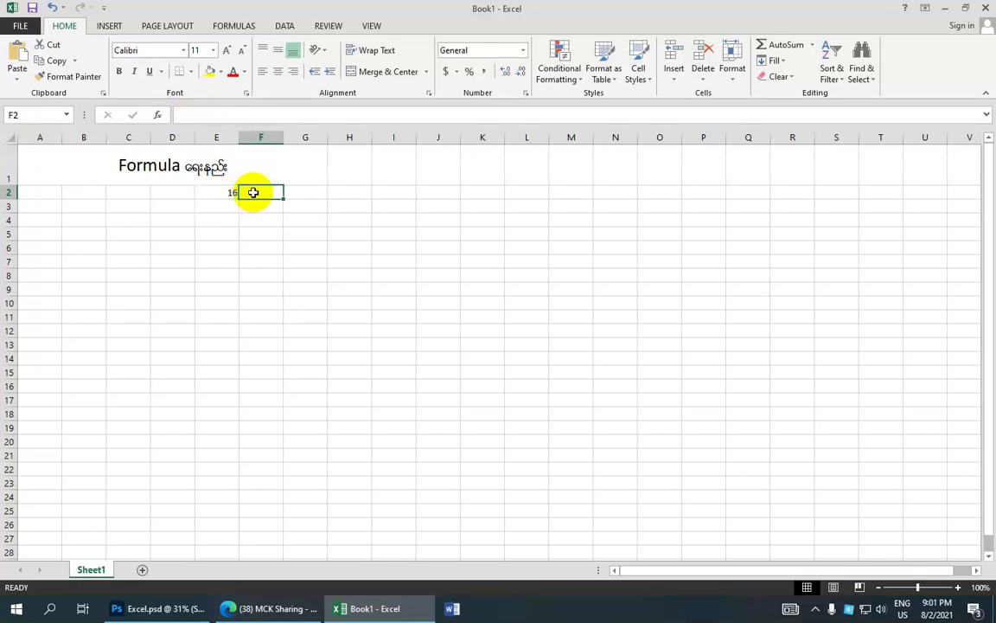
{"action": "type", "text": "=3*6"}
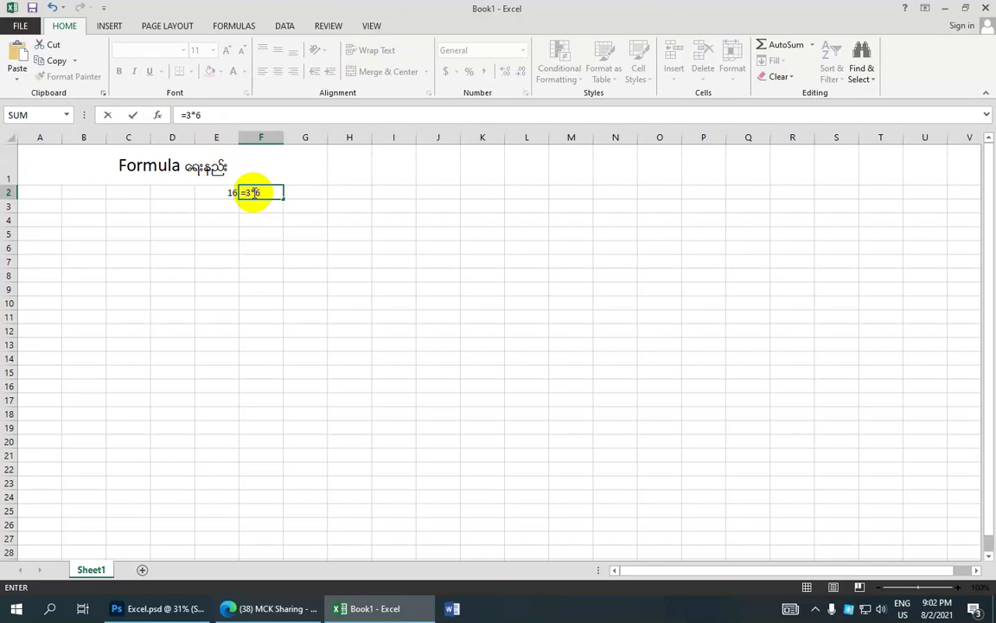
{"action": "key", "text": "Return"}
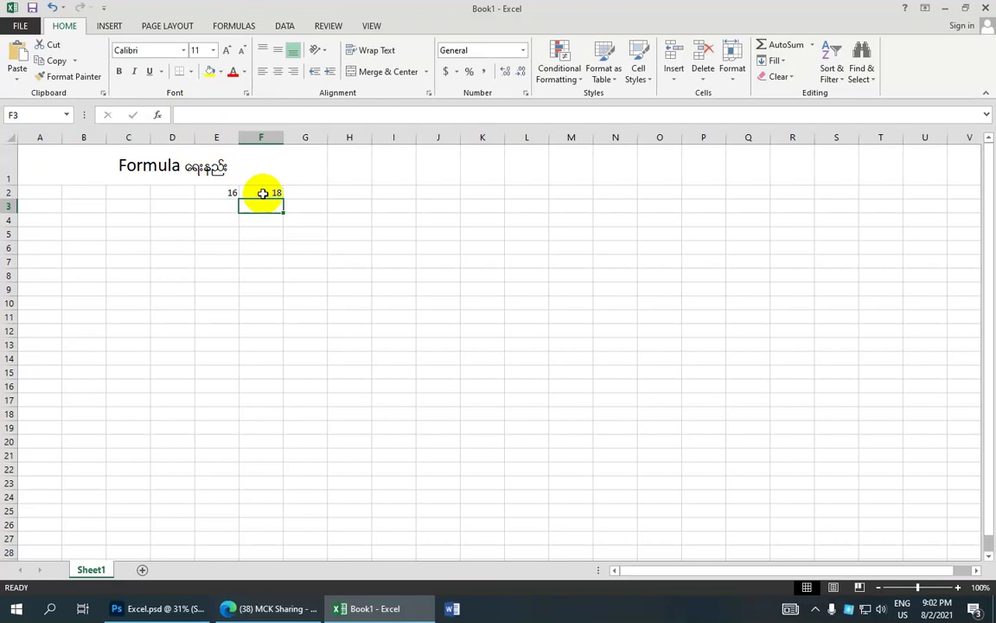
- Enter 5, 6 and 8 in F4, G4 and H4, then begin a formula in I4
{"action": "left_click", "coordinate": [266, 192]}
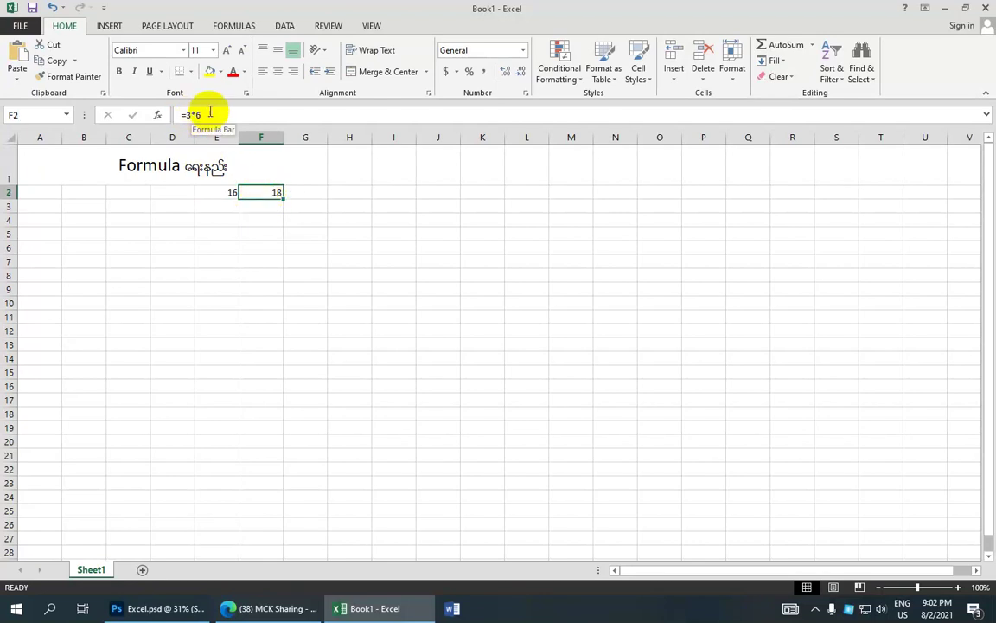
{"action": "left_click", "coordinate": [260, 222]}
{"action": "type", "text": "5"}
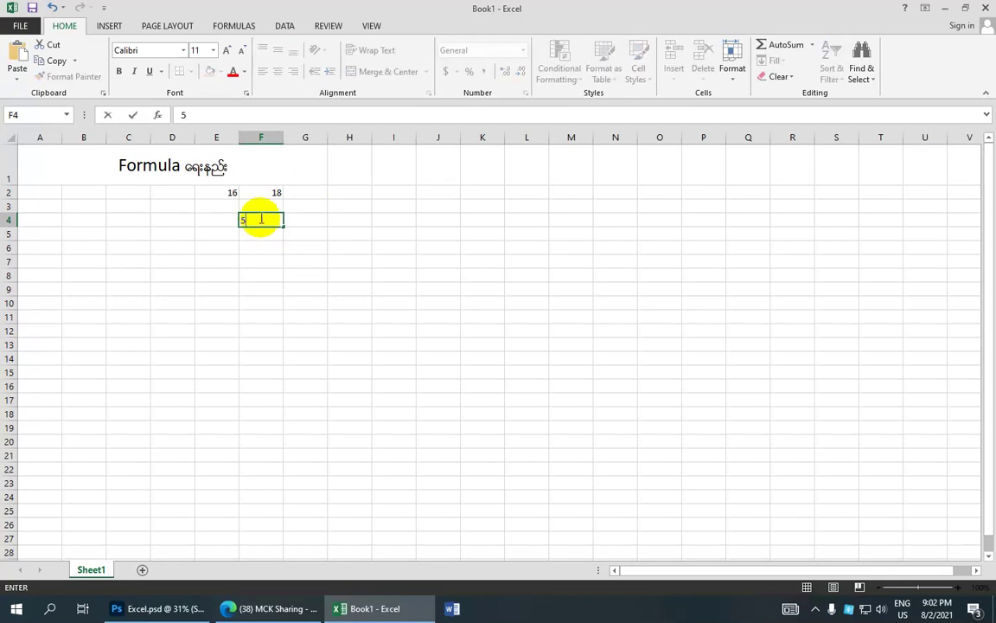
{"action": "left_click", "coordinate": [299, 220]}
{"action": "type", "text": "6"}
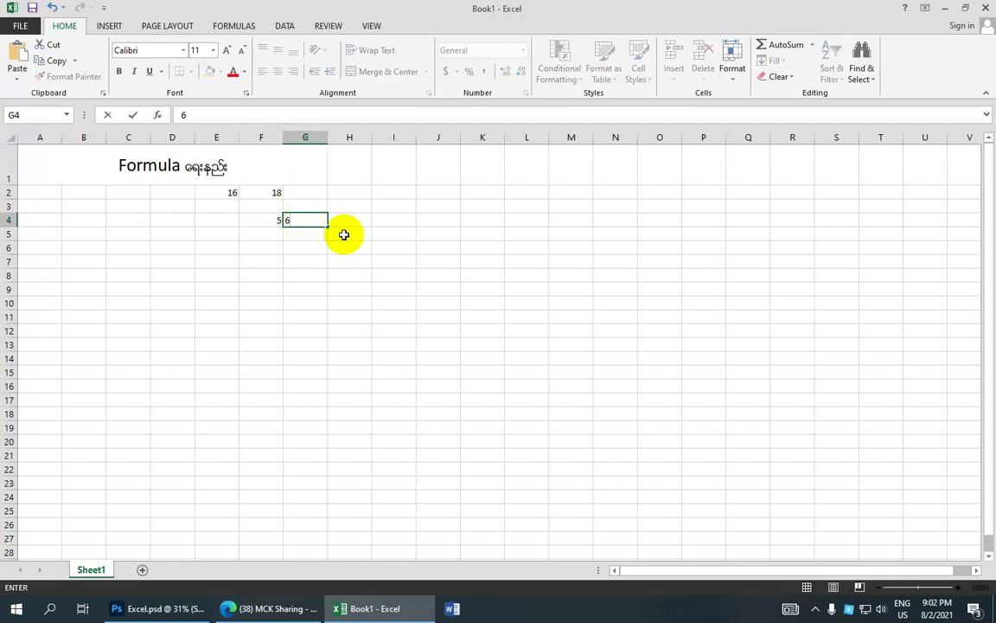
{"action": "left_click", "coordinate": [354, 220]}
{"action": "type", "text": "8"}
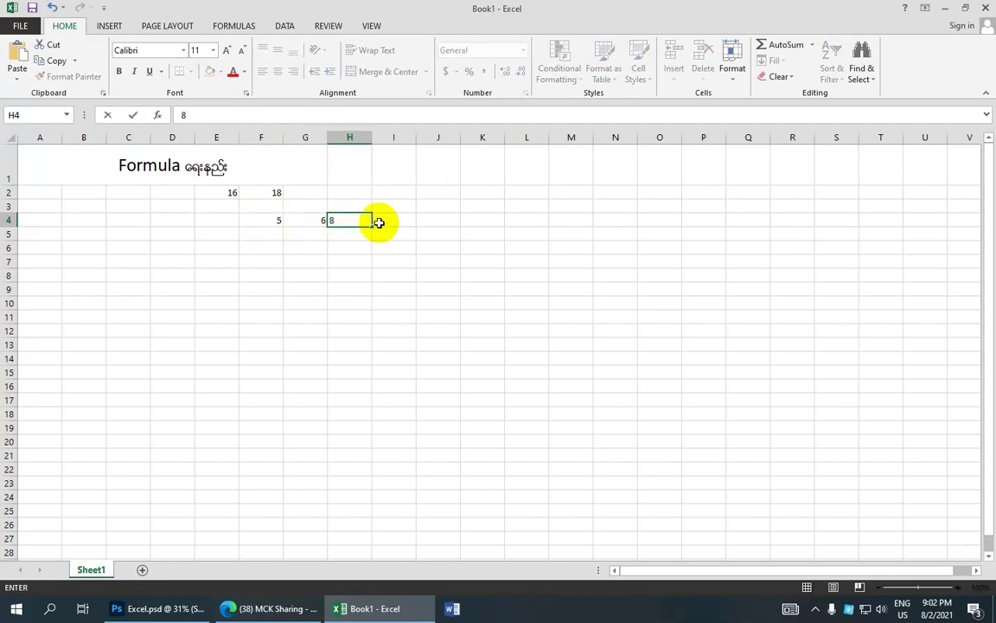
{"action": "left_click", "coordinate": [388, 223]}
{"action": "type", "text": "="}
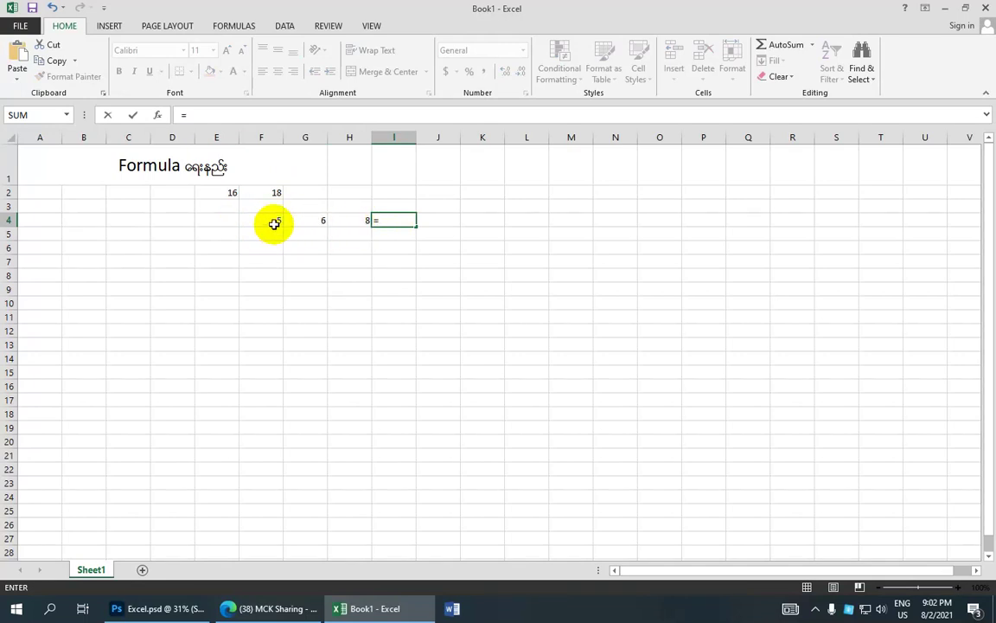
- Build =F4+G4*H4 in I4 from the cell references, resulting in 53
{"action": "left_click", "coordinate": [272, 220]}
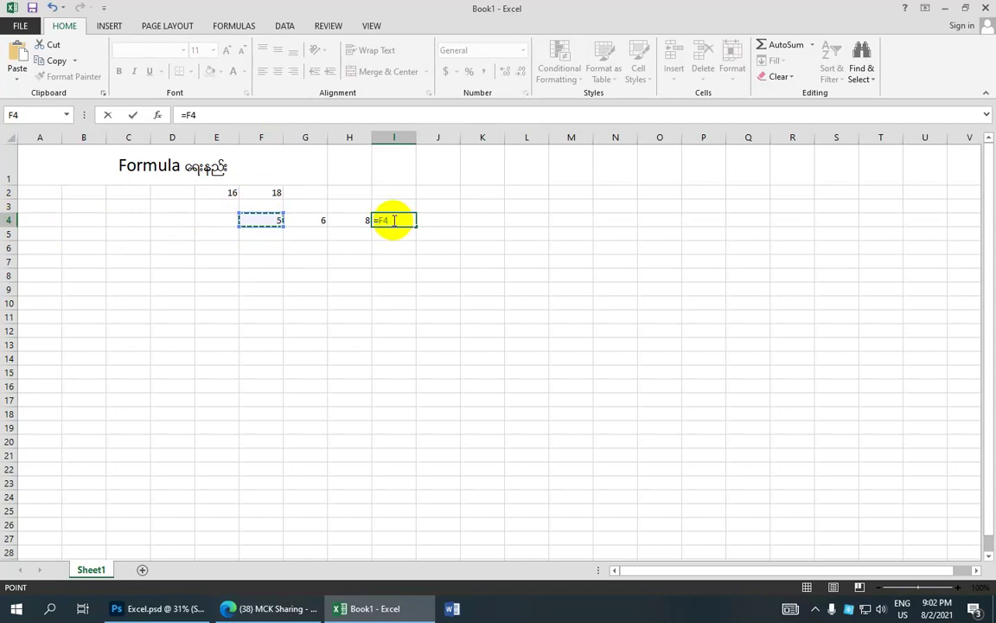
{"action": "type", "text": "+"}
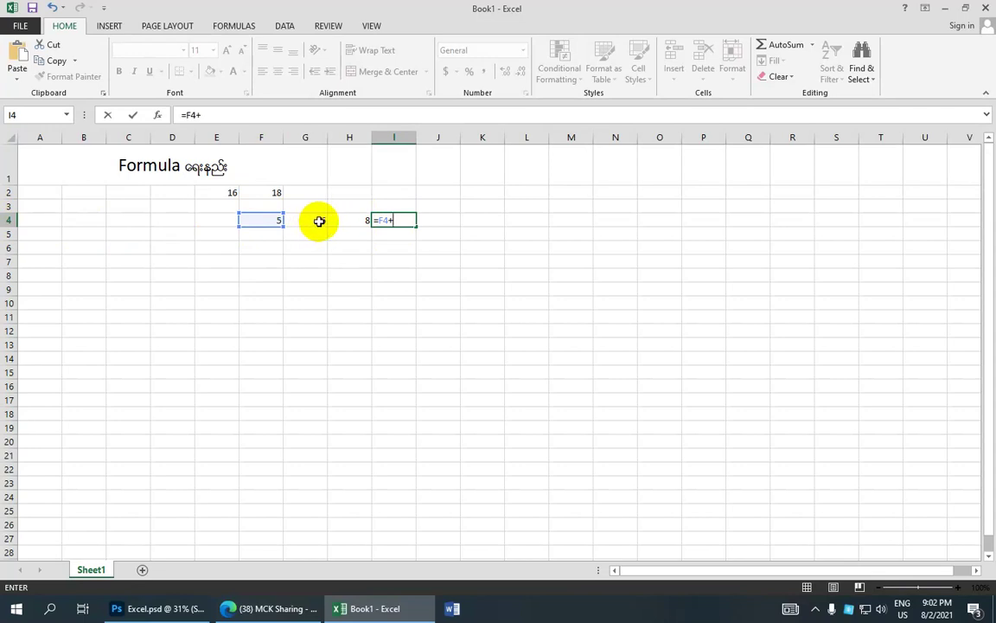
{"action": "left_click", "coordinate": [318, 222]}
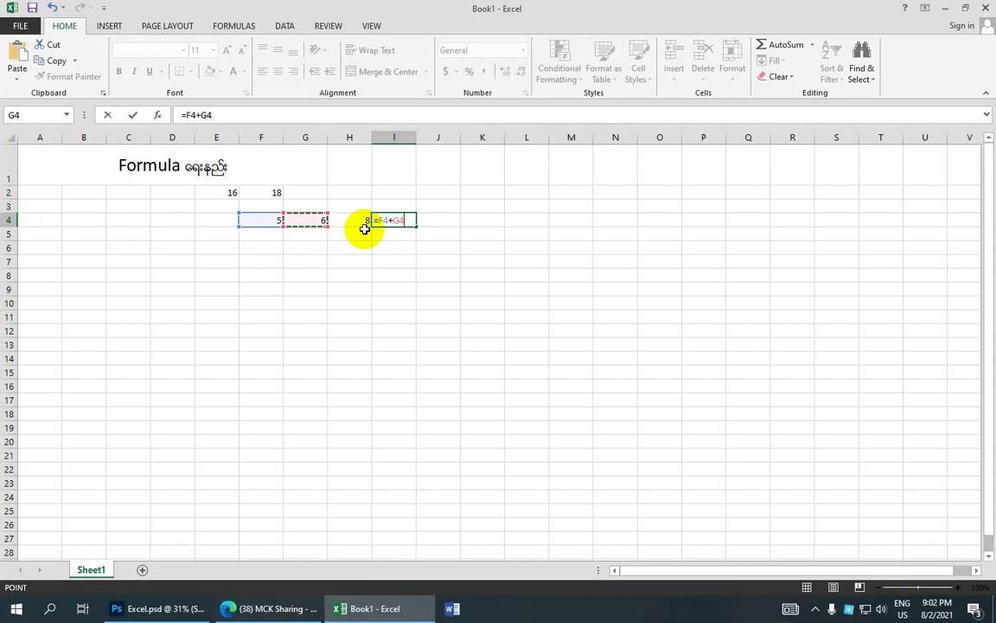
{"action": "type", "text": "*"}
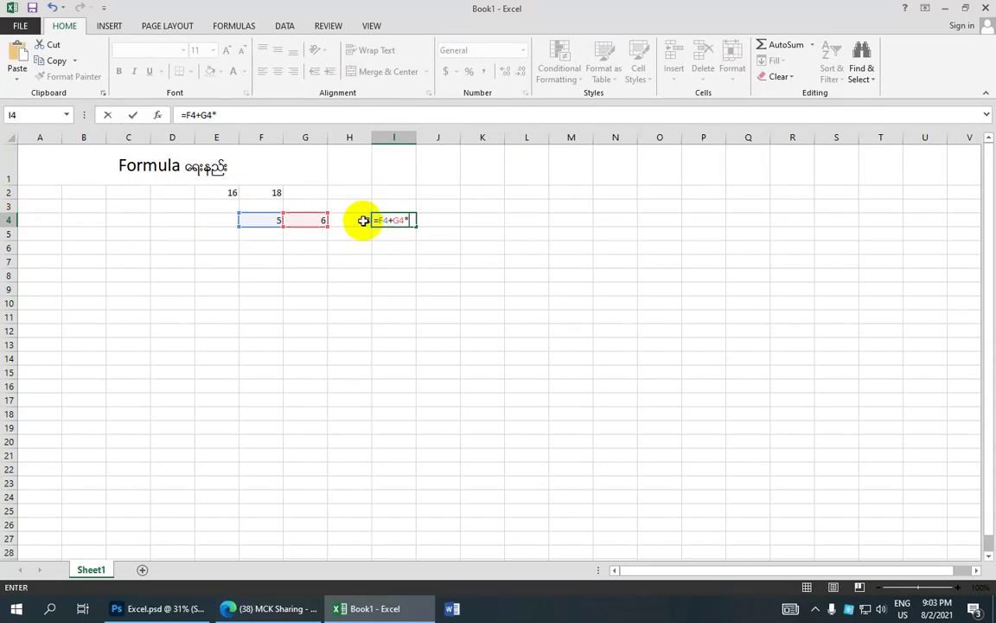
{"action": "left_click", "coordinate": [361, 220]}
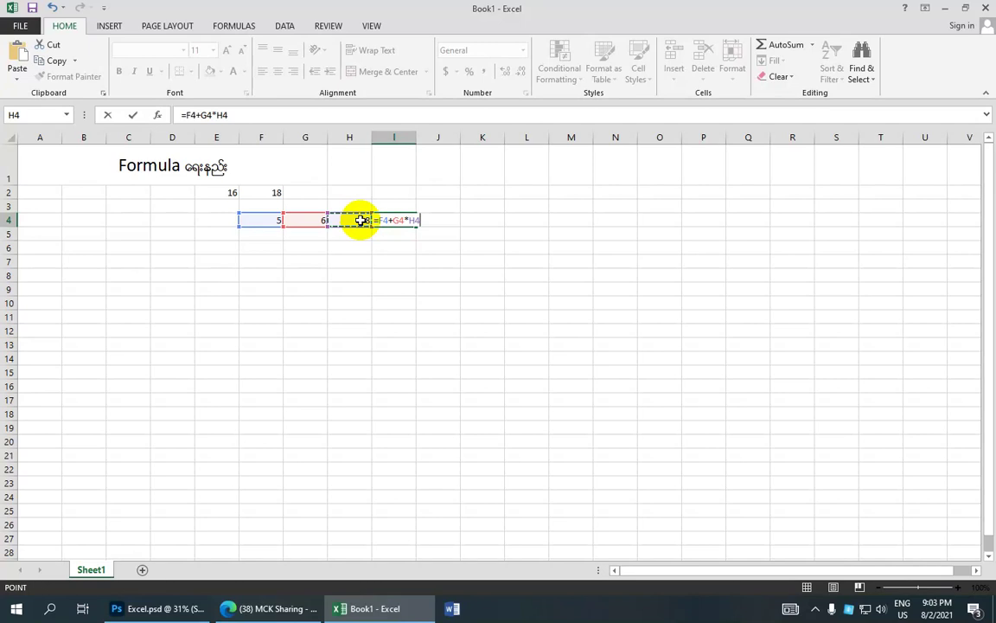
{"action": "key", "text": "Return"}
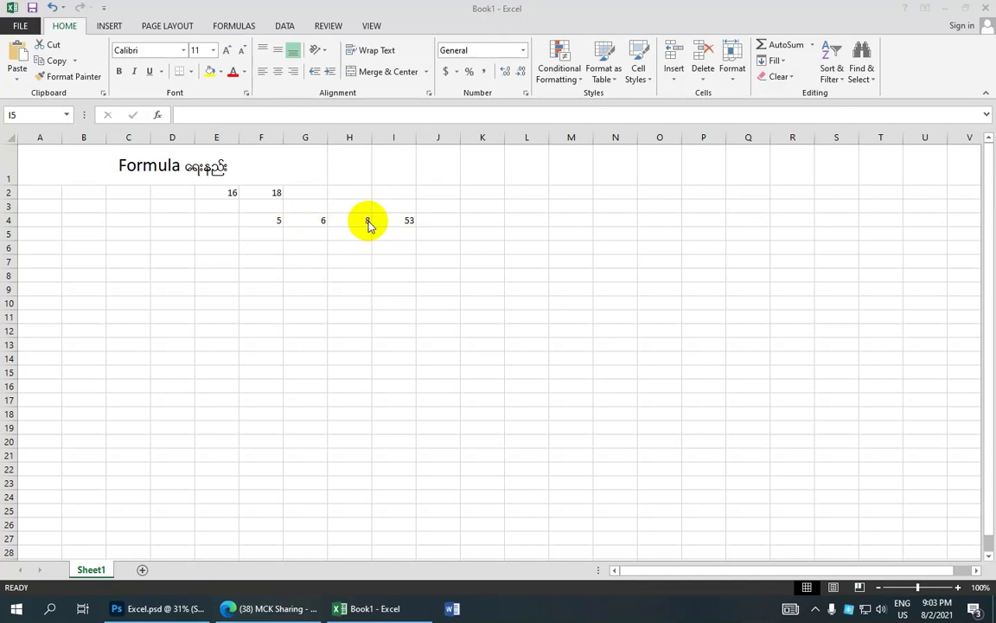
{"action": "left_click", "coordinate": [400, 220]}
{"action": "left_click", "coordinate": [402, 219]}
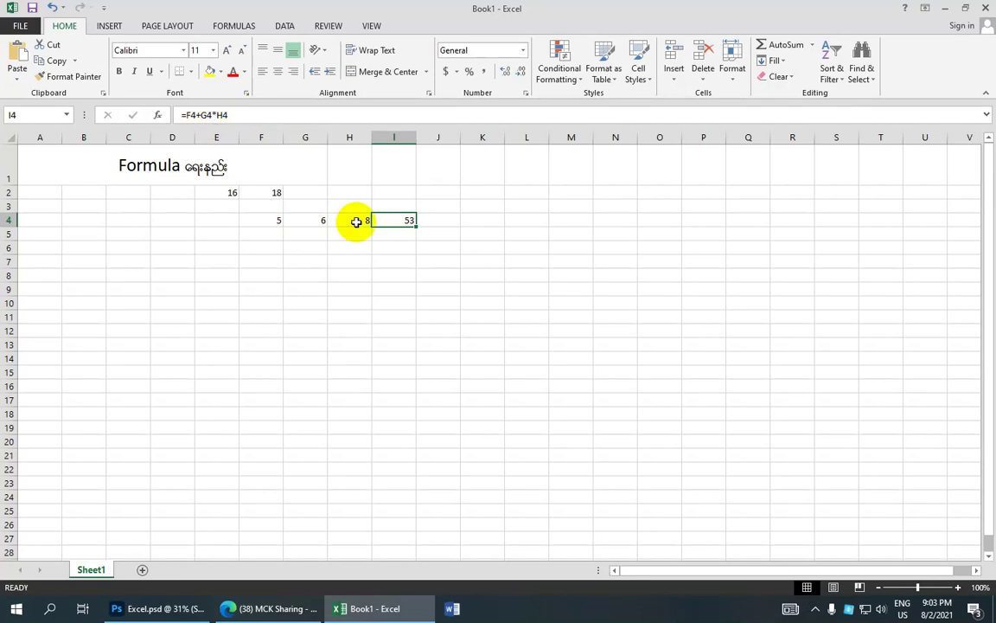
- Enter the bracketed formula =(F4+G4)*H4 in J4, resulting in 88
{"action": "left_click", "coordinate": [440, 221]}
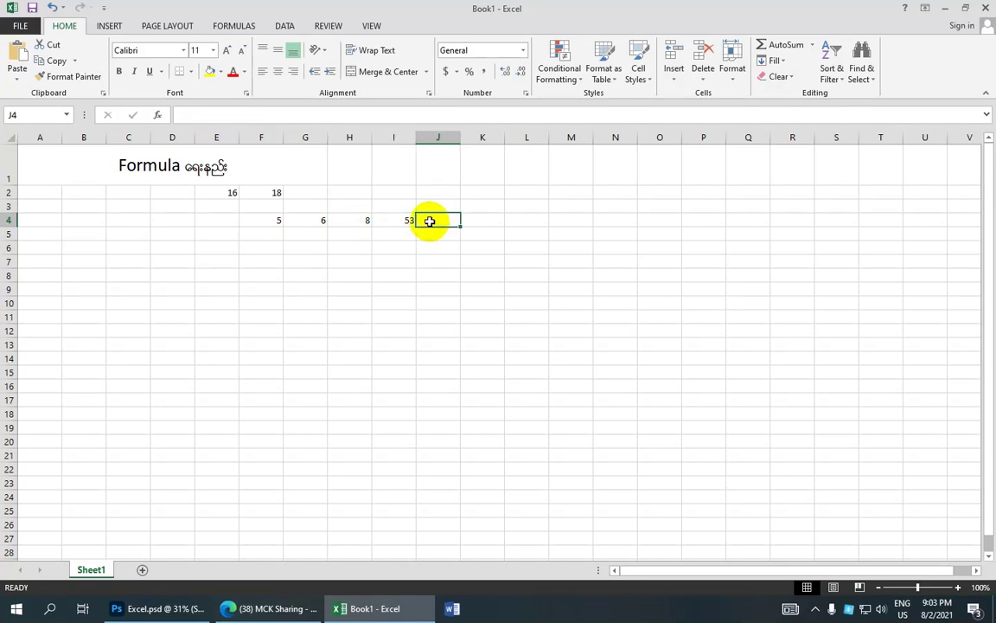
{"action": "type", "text": "=("}
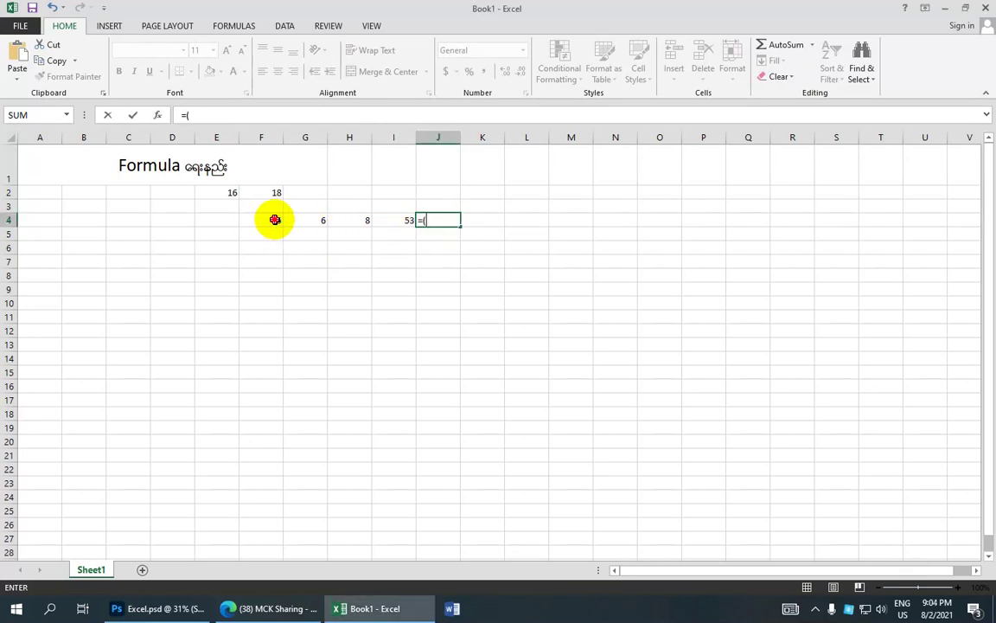
{"action": "left_click", "coordinate": [277, 218]}
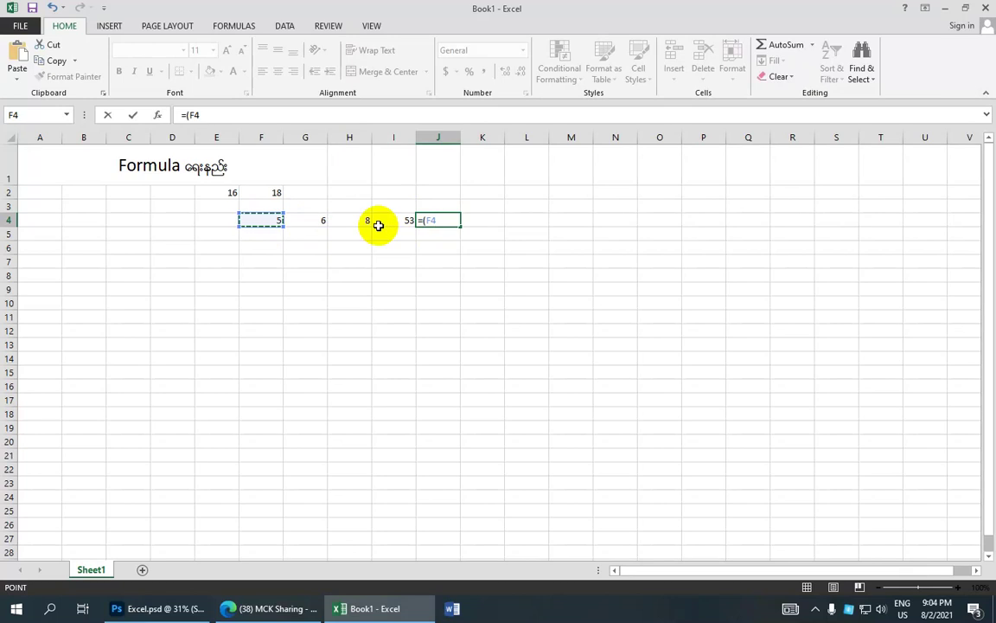
{"action": "type", "text": "+"}
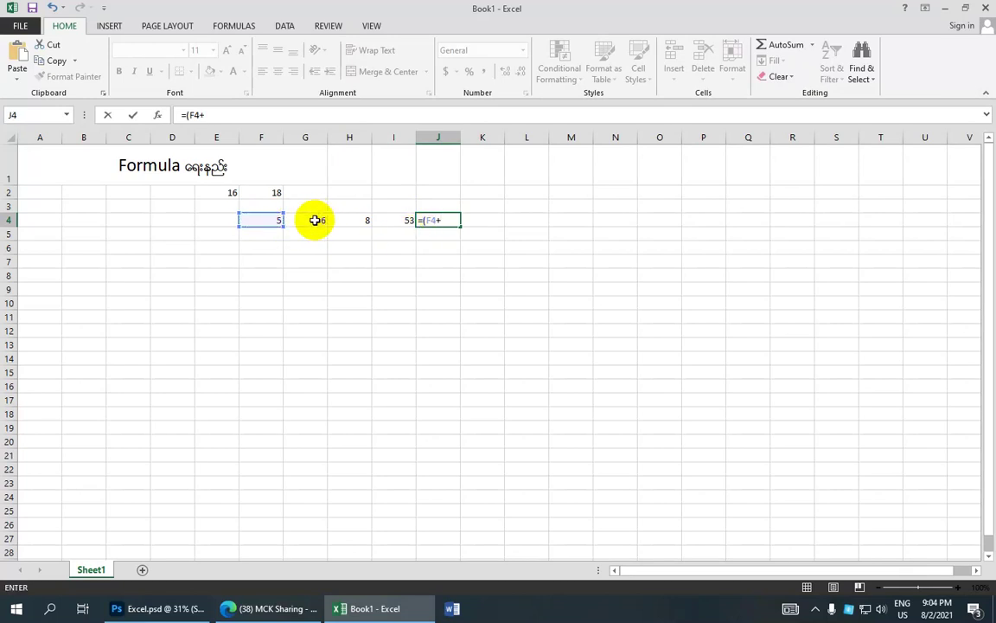
{"action": "left_click", "coordinate": [315, 220]}
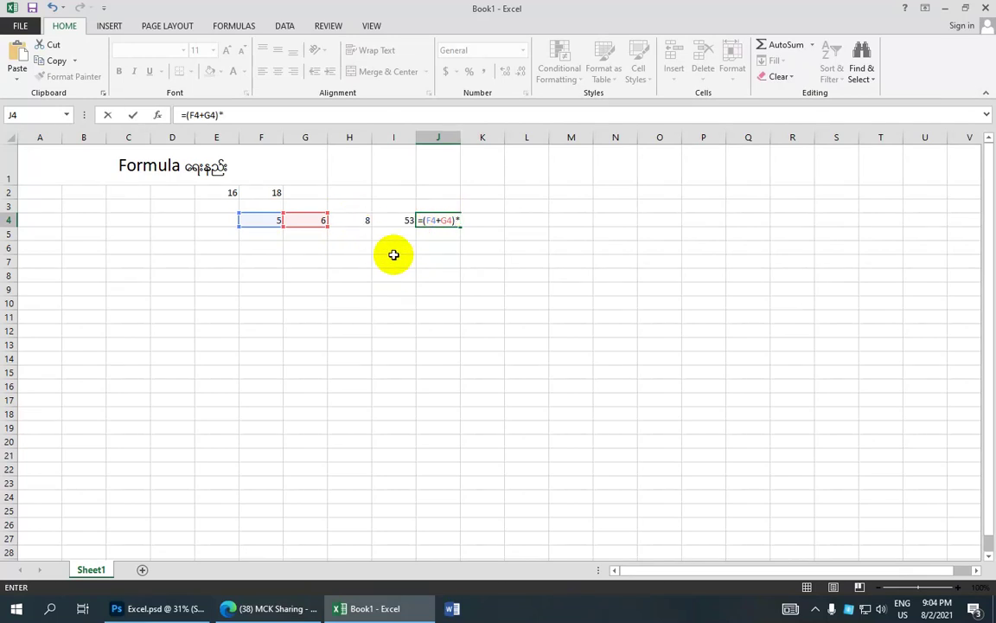
{"action": "left_click", "coordinate": [362, 220]}
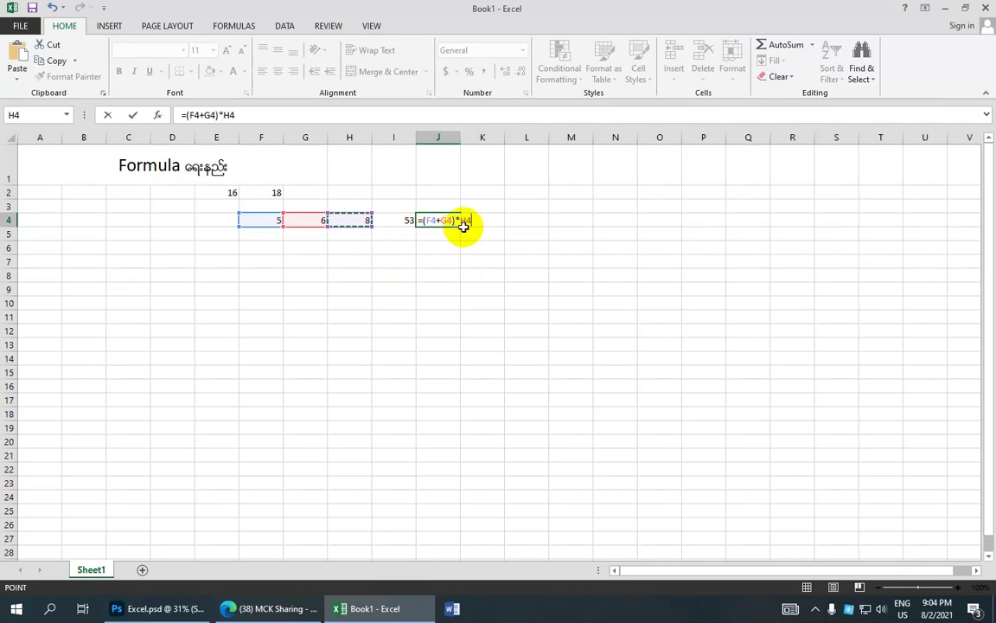
{"action": "key", "text": "Return"}
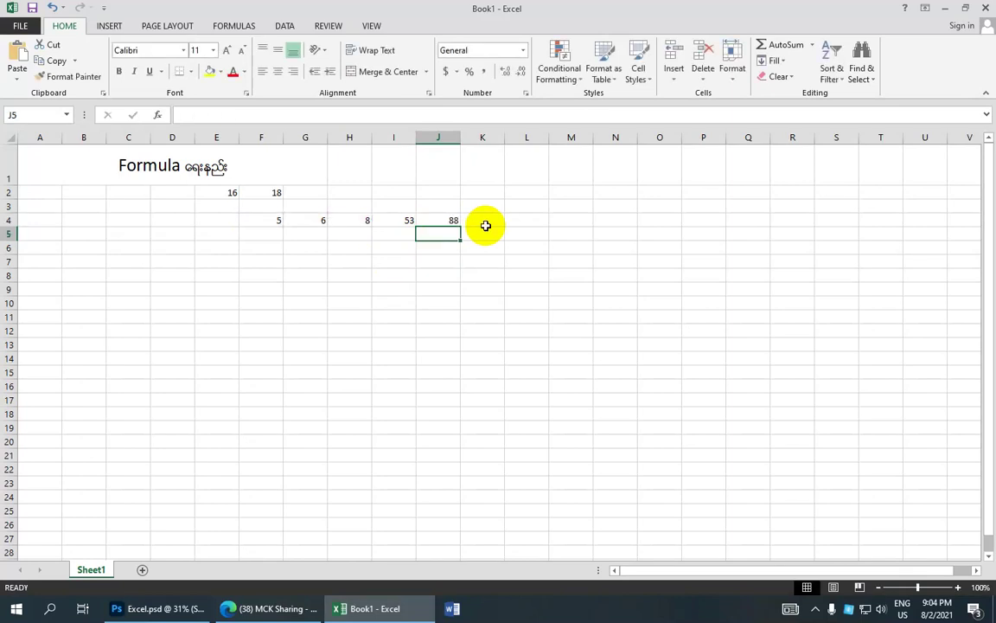
{"action": "left_click", "coordinate": [430, 224]}
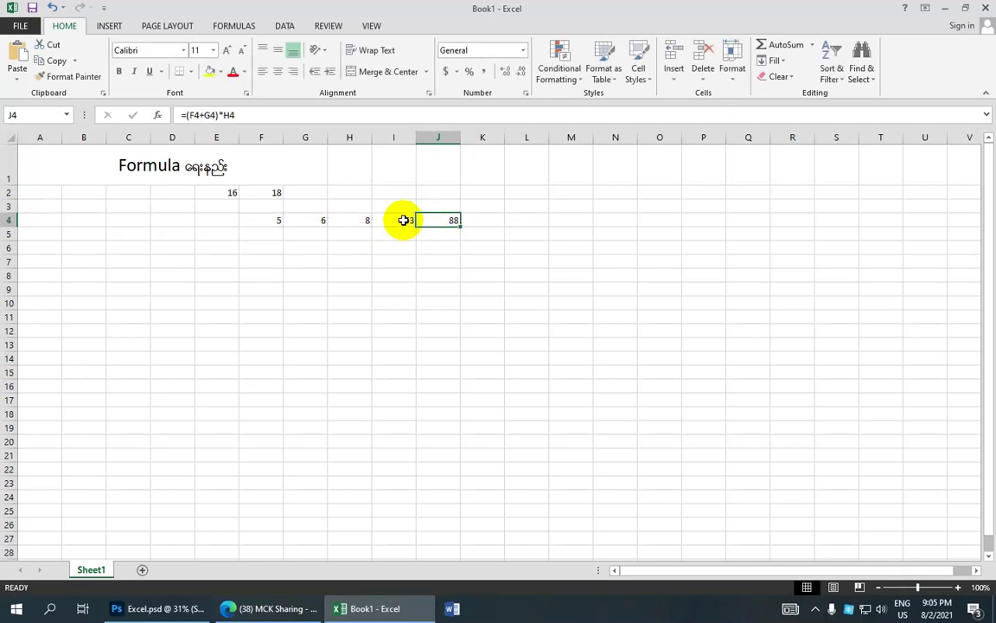
{"action": "left_click", "coordinate": [400, 219]}
{"action": "left_click", "coordinate": [443, 224]}
{"action": "left_click", "coordinate": [403, 220]}
{"action": "left_click", "coordinate": [430, 219]}
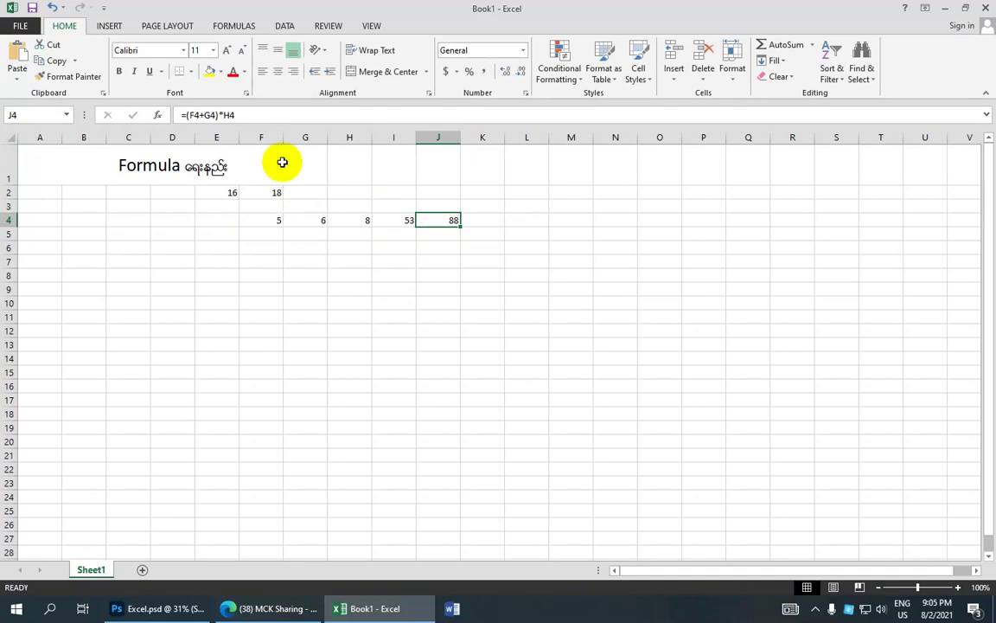
{"action": "left_click", "coordinate": [394, 220]}
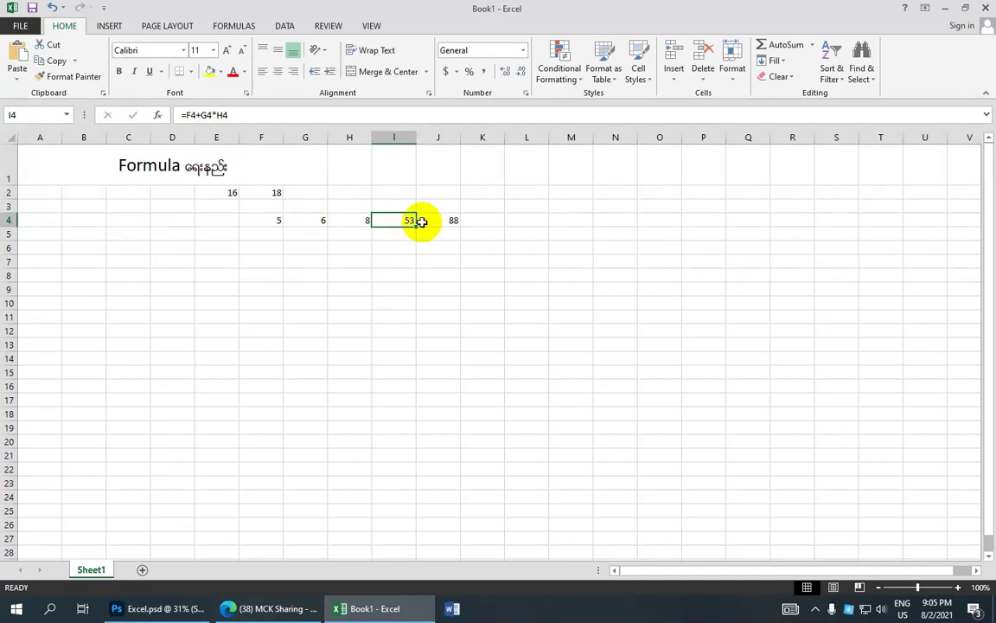
{"action": "key", "text": "Right"}
{"action": "left_click", "coordinate": [386, 216]}
{"action": "left_click", "coordinate": [338, 233]}
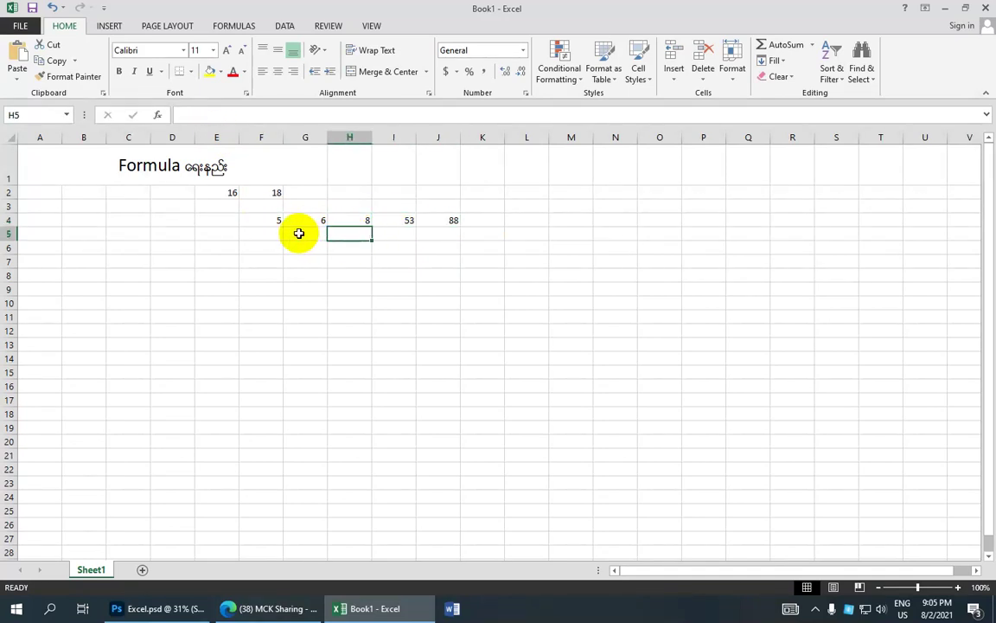
{"action": "left_click", "coordinate": [300, 232]}
{"action": "left_click", "coordinate": [271, 232]}
{"action": "left_click", "coordinate": [309, 232]}
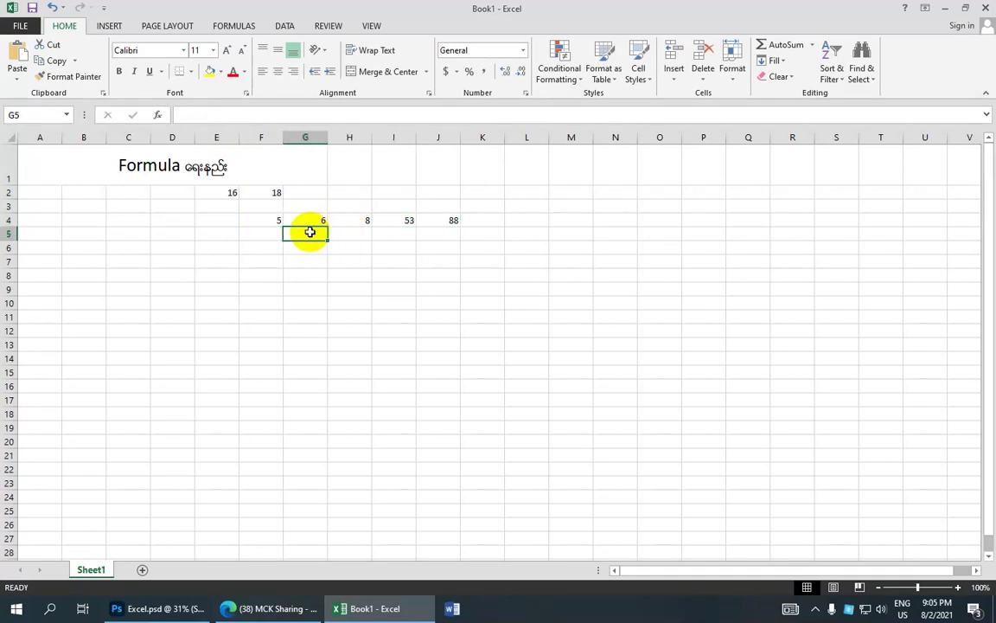
{"action": "left_click", "coordinate": [252, 234]}
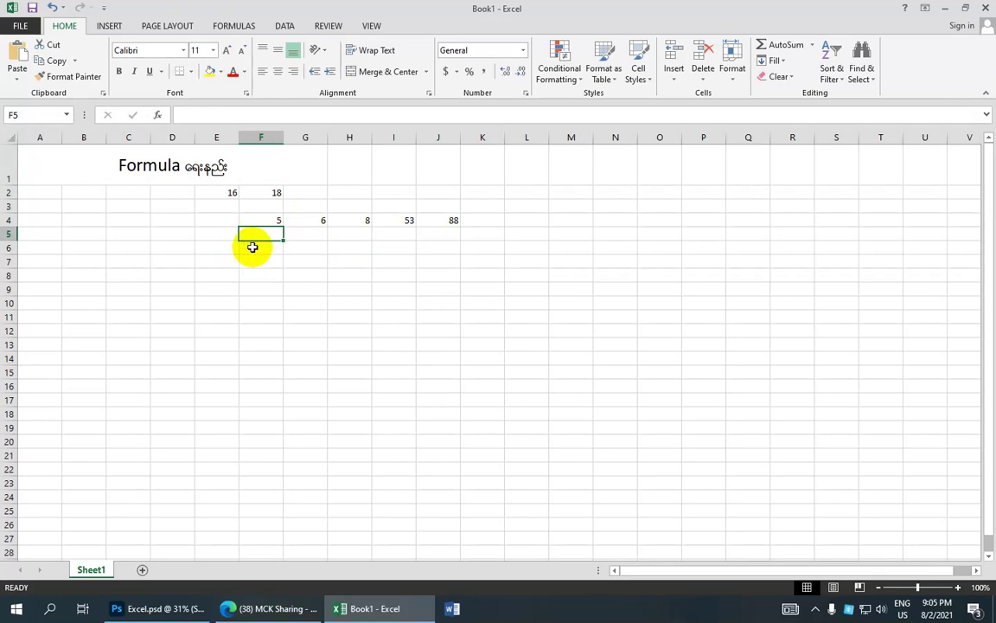
{"action": "left_click", "coordinate": [252, 247]}
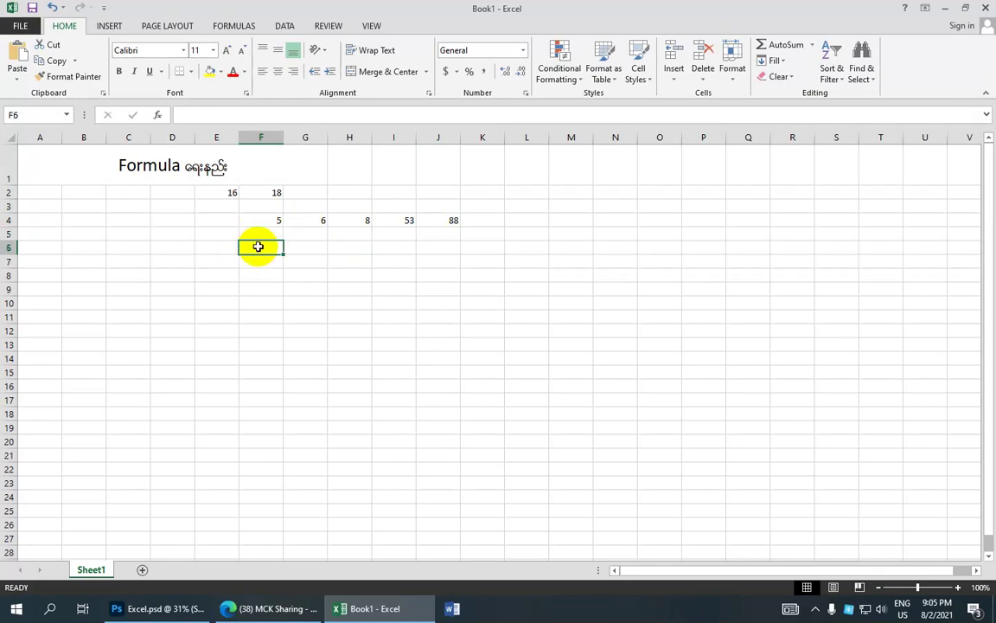
- Type 'MCK Sharing' into F6 and confirm the entry
{"action": "type", "text": "MCK Sharing"}
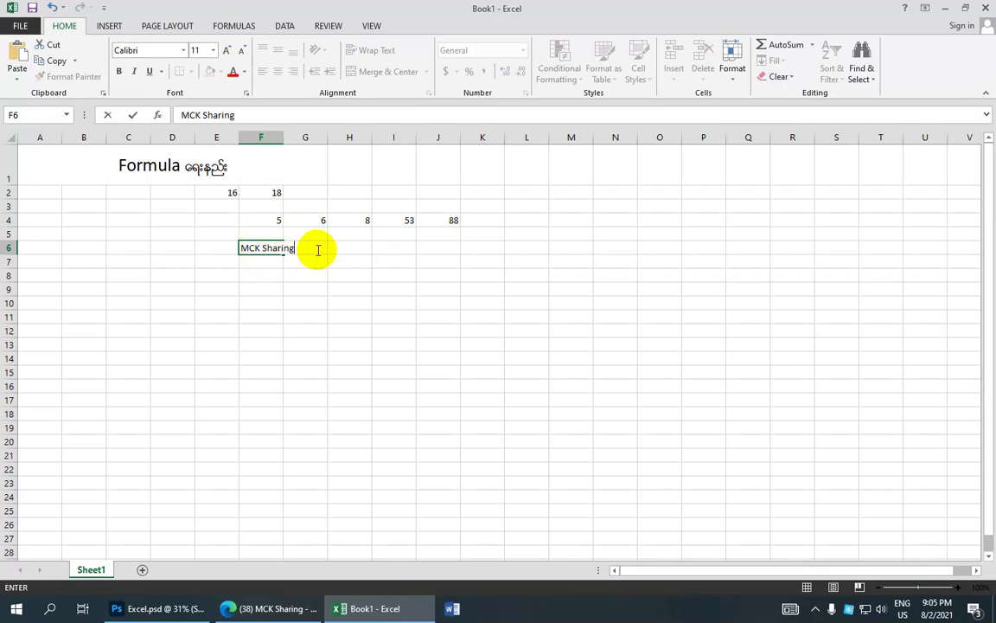
{"action": "key", "text": "F2"}
{"action": "left_click", "coordinate": [362, 251]}
{"action": "left_click", "coordinate": [262, 247]}
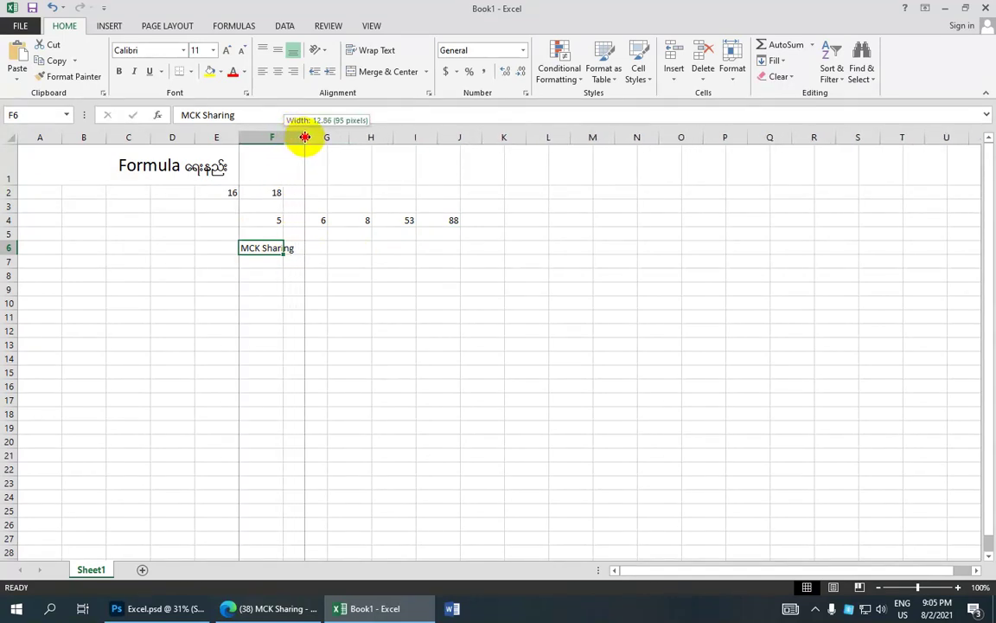
- Widen column F to 12.86 so 'MCK Sharing' fits, and begin =Left( in F7
{"action": "left_click_drag", "start_coordinate": [284, 136], "coordinate": [304, 136]}
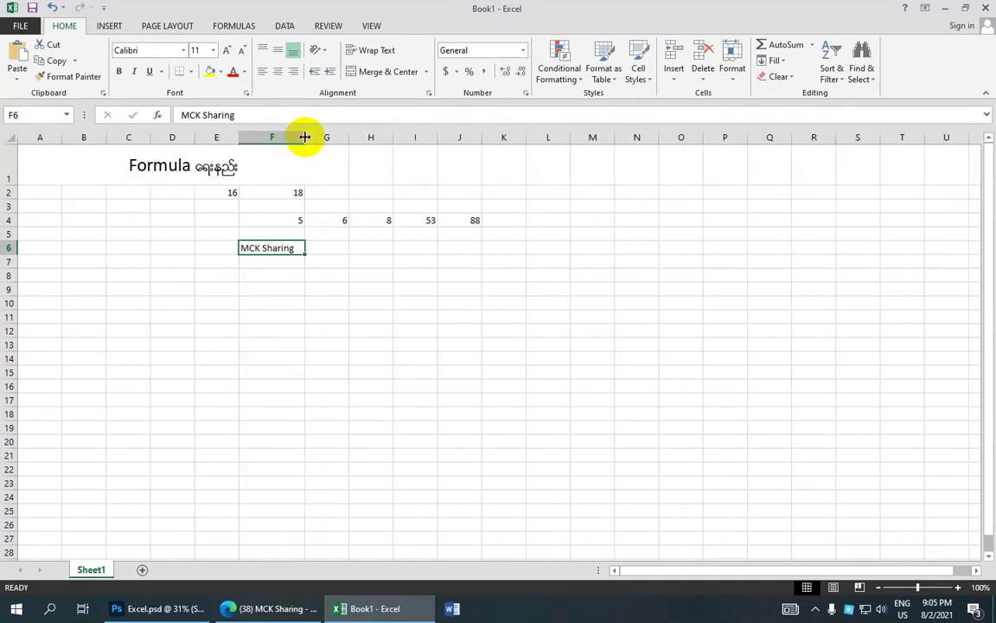
{"action": "left_click", "coordinate": [270, 264]}
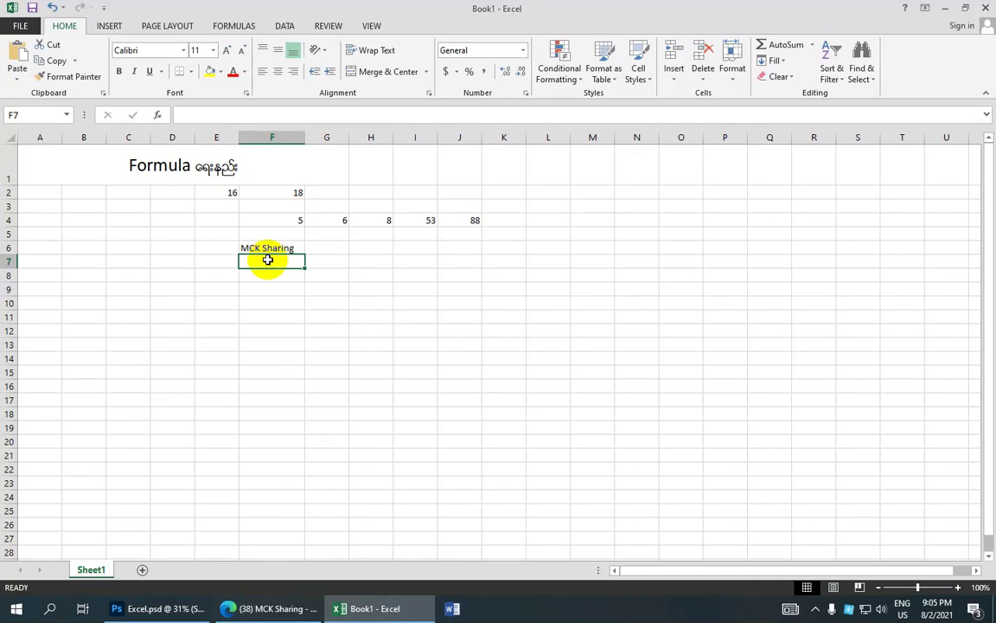
{"action": "type", "text": "="}
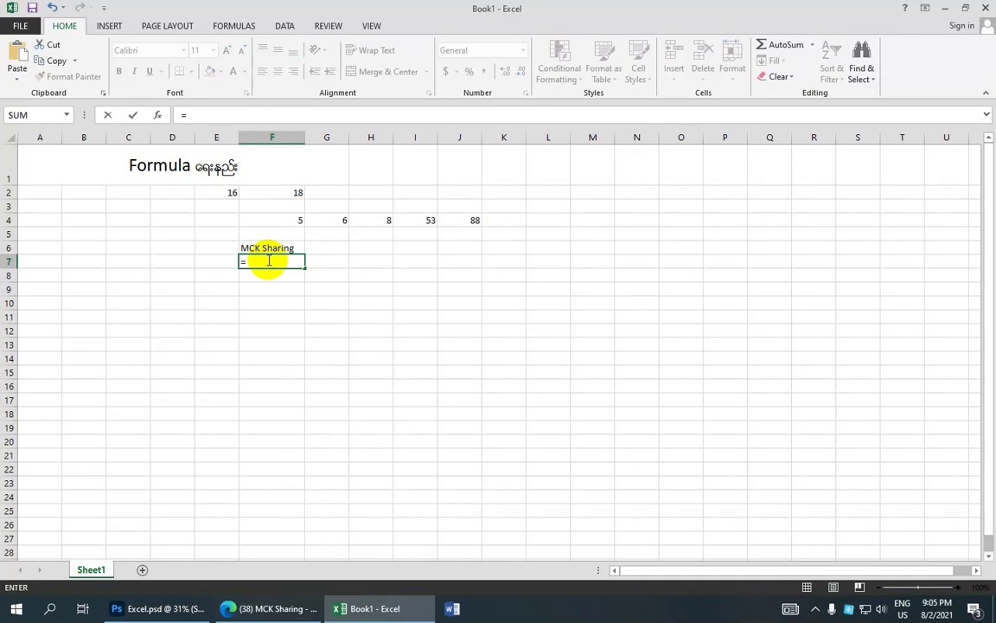
{"action": "type", "text": "l"}
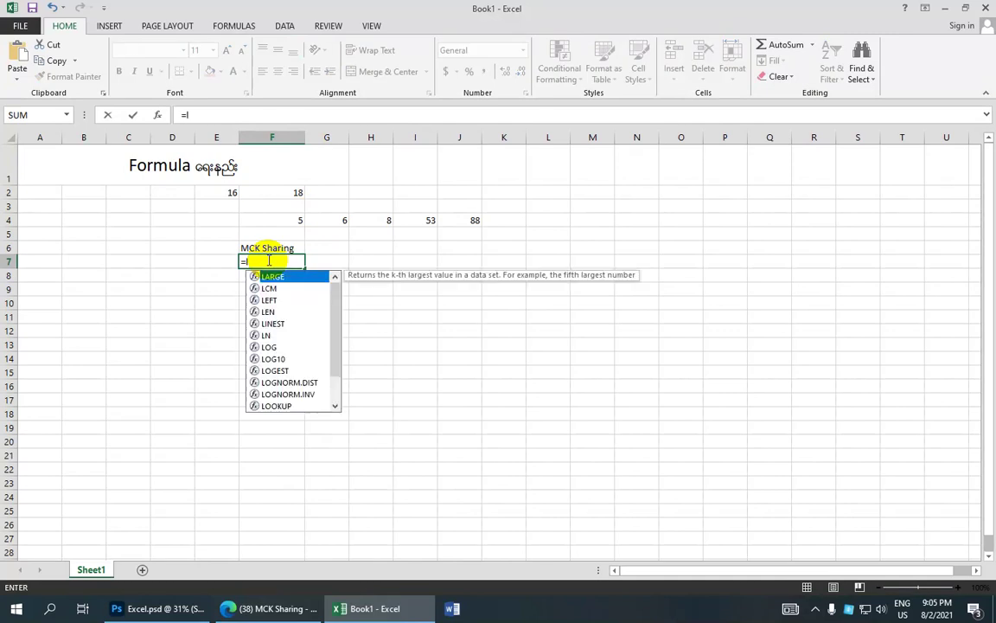
{"action": "key", "text": "BackSpace"}
{"action": "type", "text": "Le"}
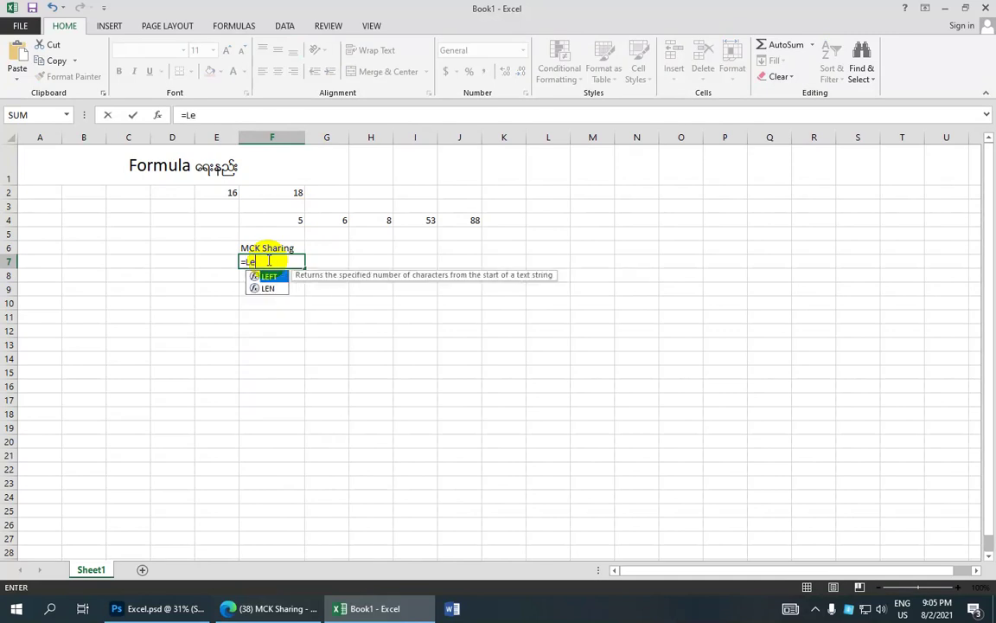
{"action": "type", "text": "ft"}
{"action": "type", "text": "("}
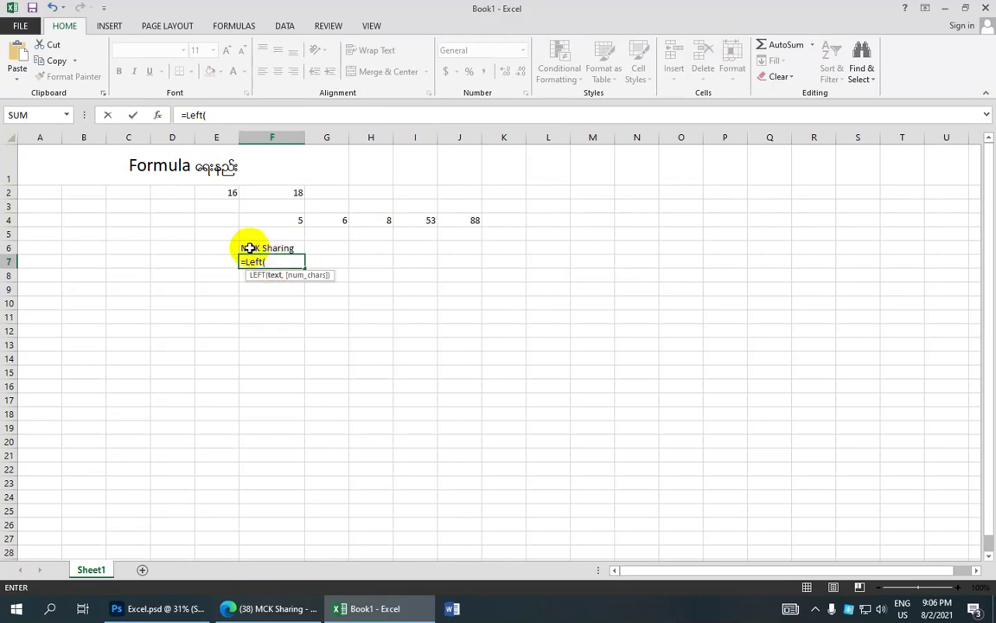
- Set LEFT's Text to F6 and Num_chars to 3 in Function Arguments, giving MCK
{"action": "left_click", "coordinate": [158, 117]}
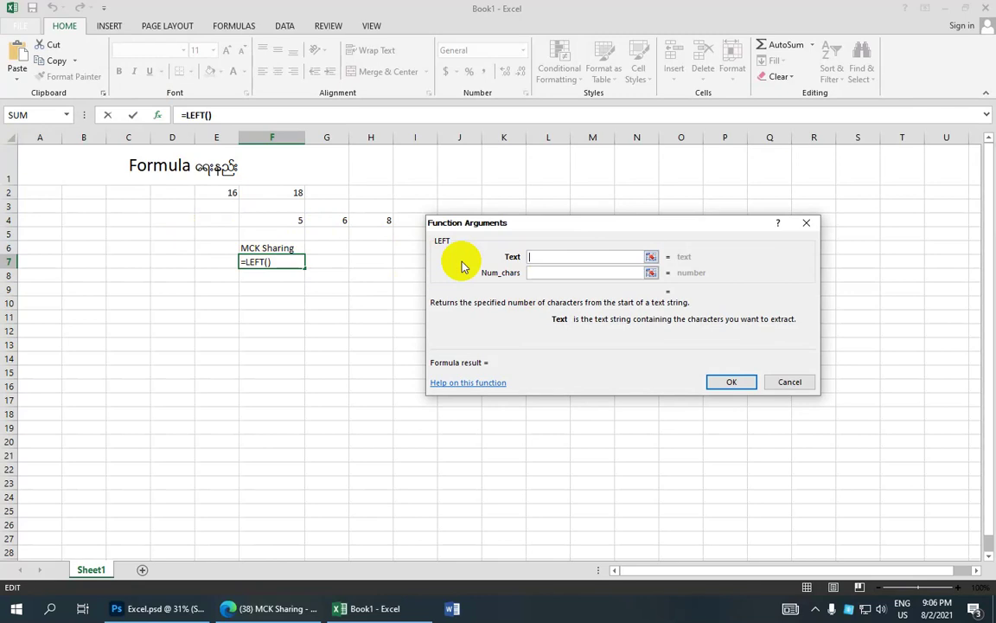
{"action": "left_click", "coordinate": [292, 250]}
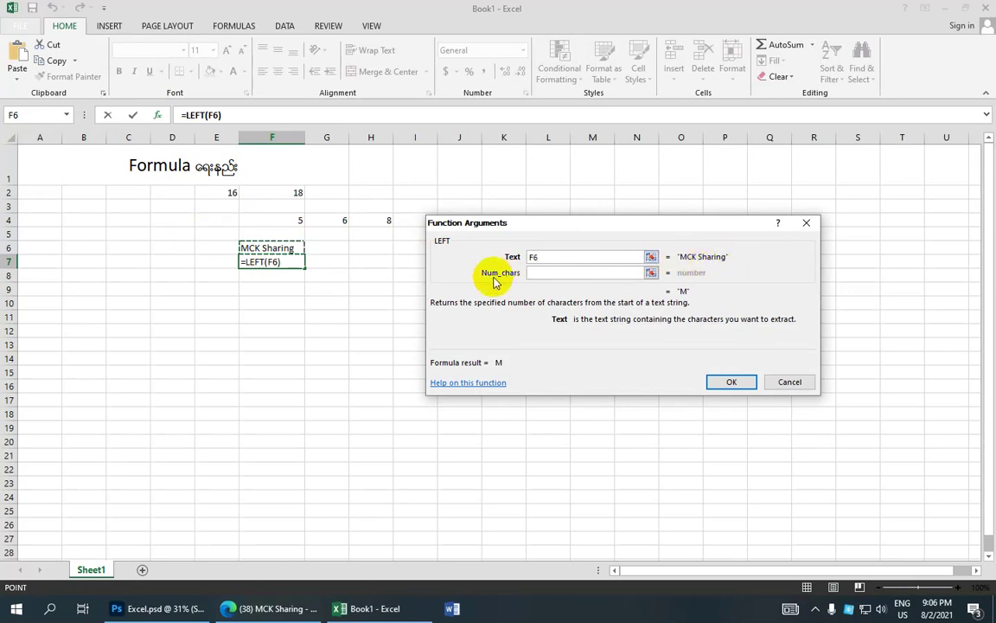
{"action": "left_click", "coordinate": [539, 273]}
{"action": "type", "text": "3"}
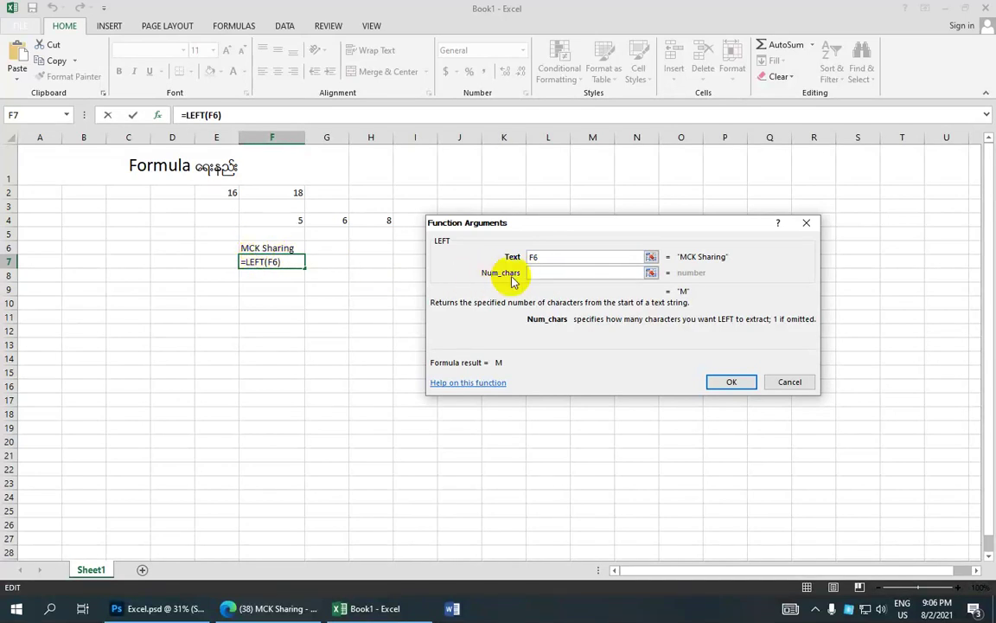
{"action": "left_click", "coordinate": [729, 382]}
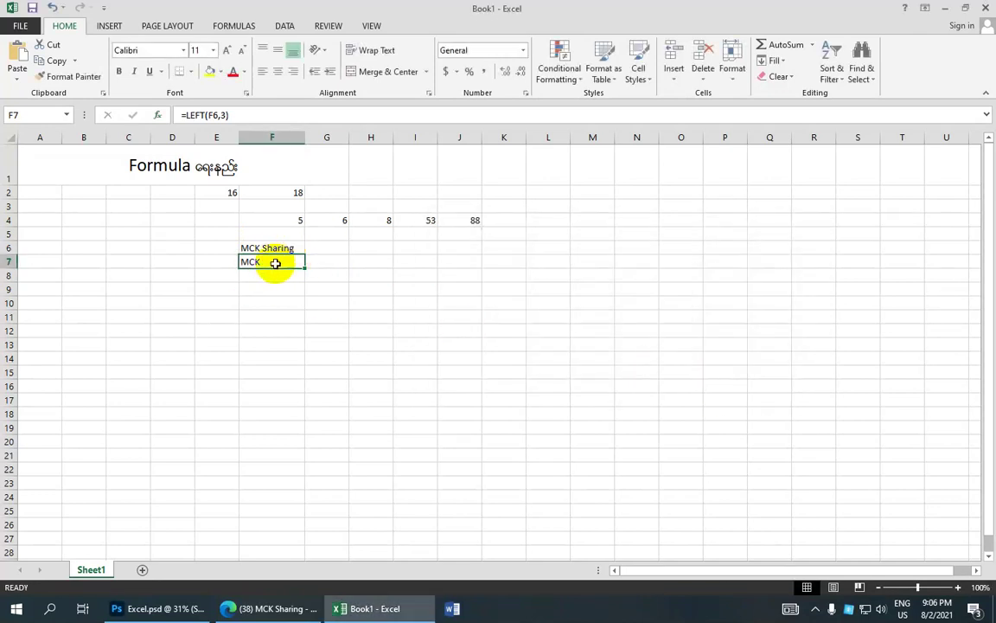
- Inspect the LEFT formula in F7 and the neighbouring cells G7 and H7
{"action": "left_click", "coordinate": [332, 241]}
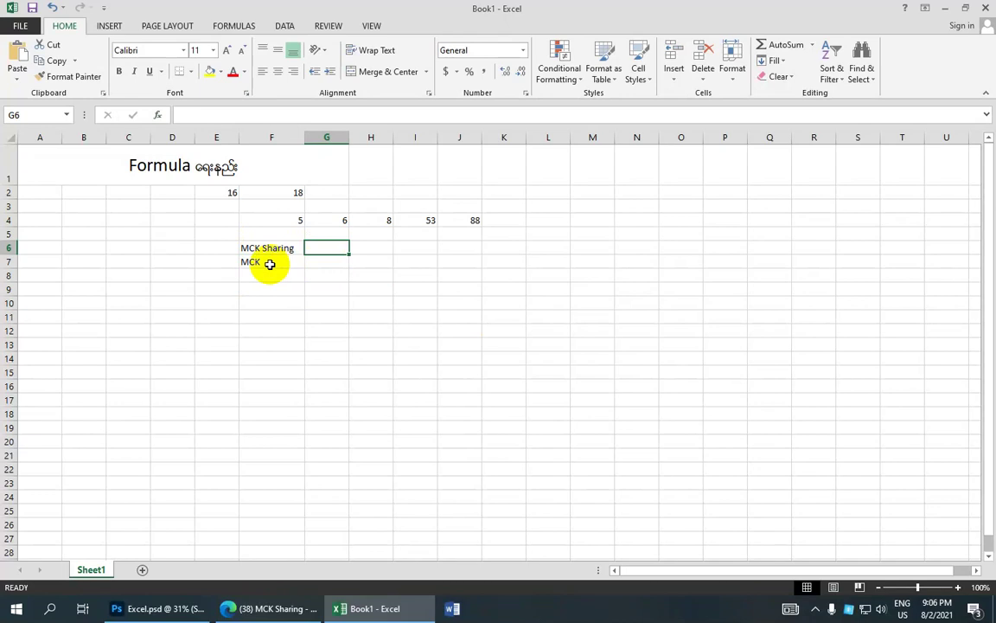
{"action": "left_click", "coordinate": [275, 264]}
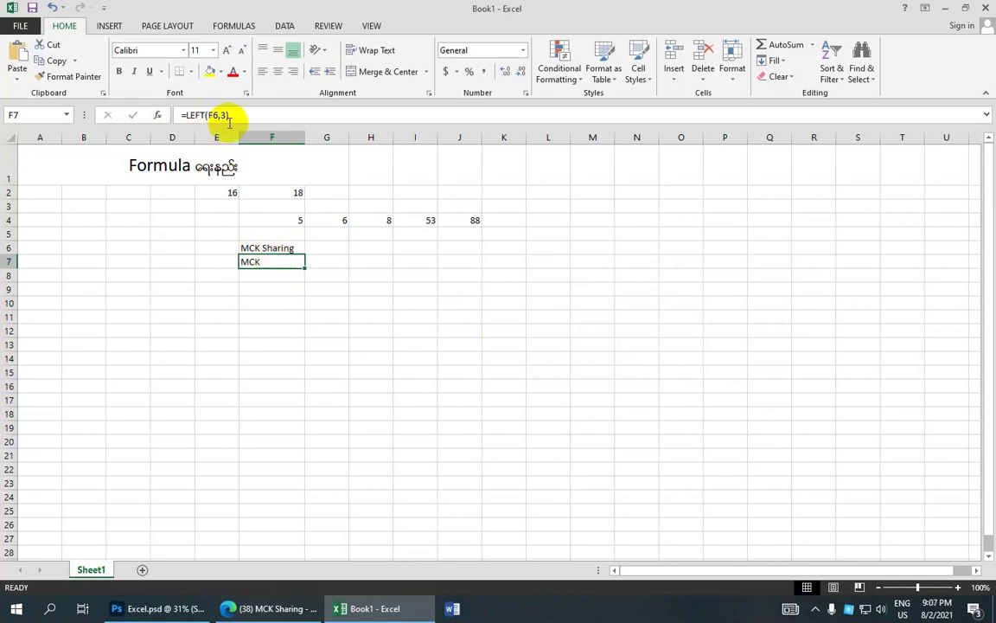
{"action": "left_click", "coordinate": [320, 262]}
{"action": "left_click", "coordinate": [370, 262]}
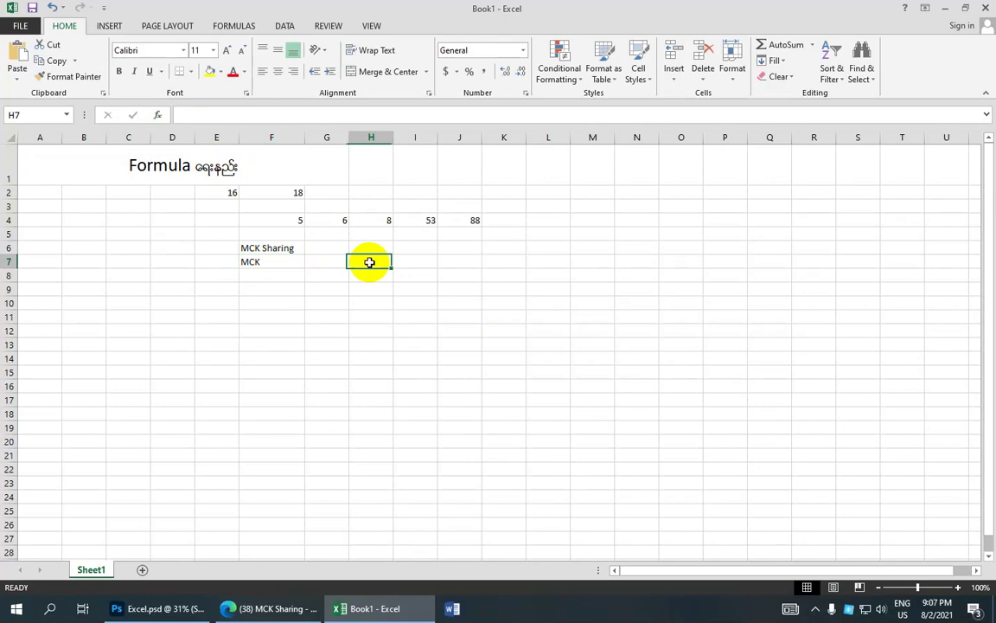
- Enter =SUM(F4+G4) in G6, resulting in 11
{"action": "left_click", "coordinate": [333, 245]}
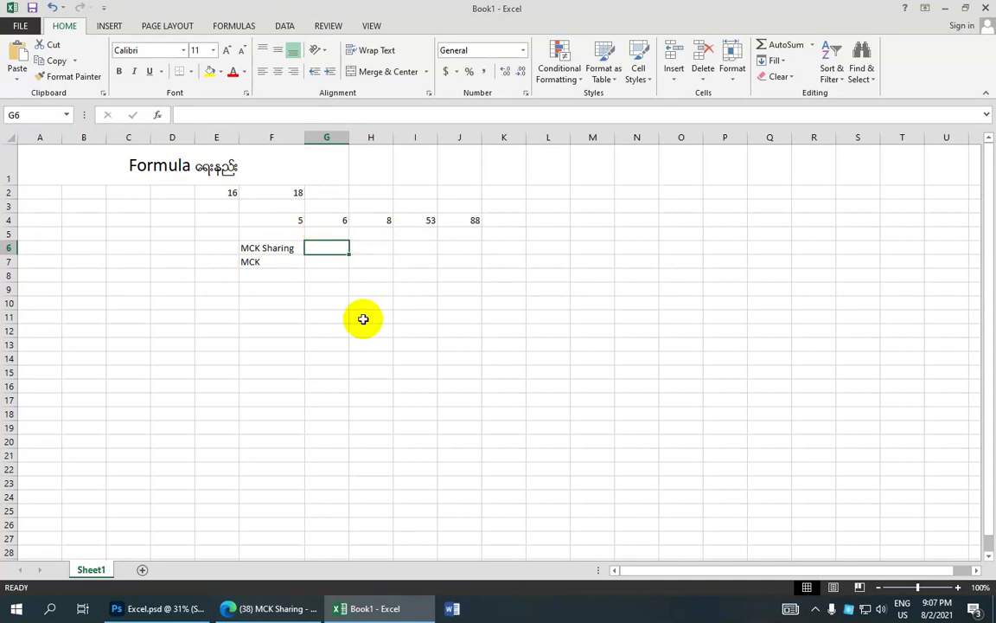
{"action": "type", "text": "="}
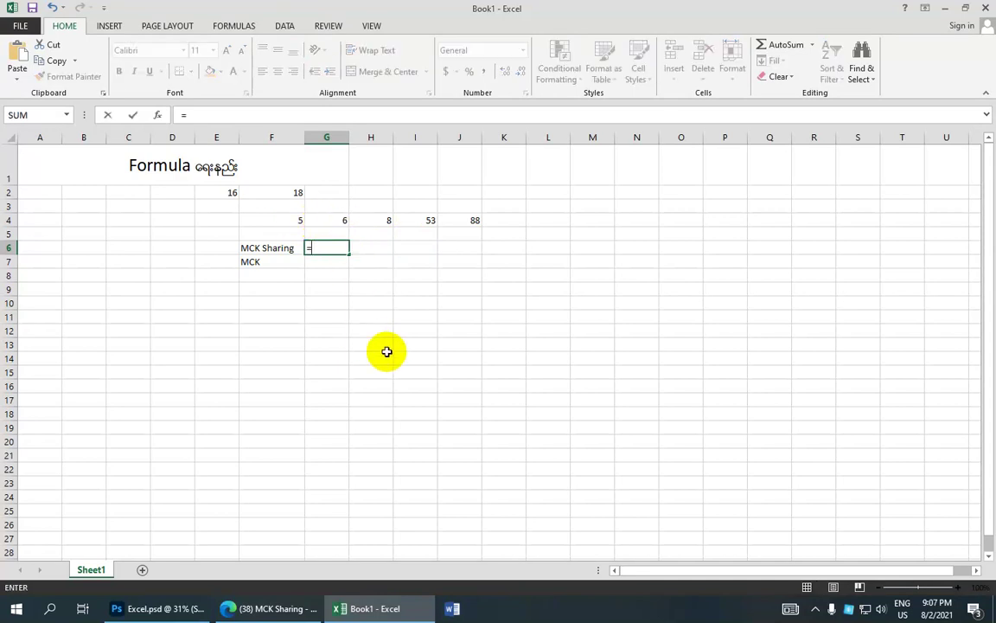
{"action": "type", "text": "S"}
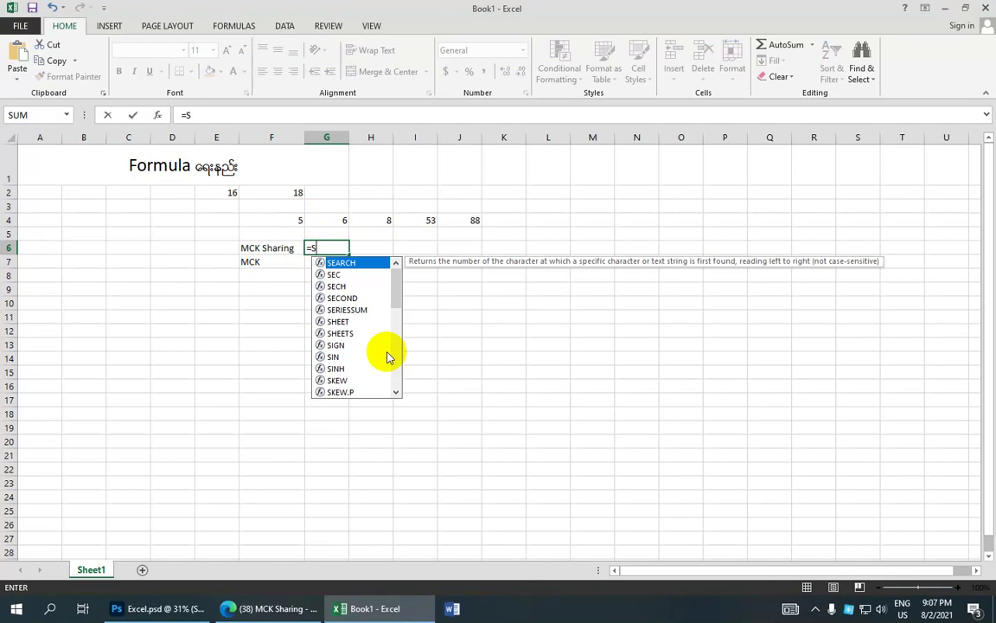
{"action": "type", "text": "um"}
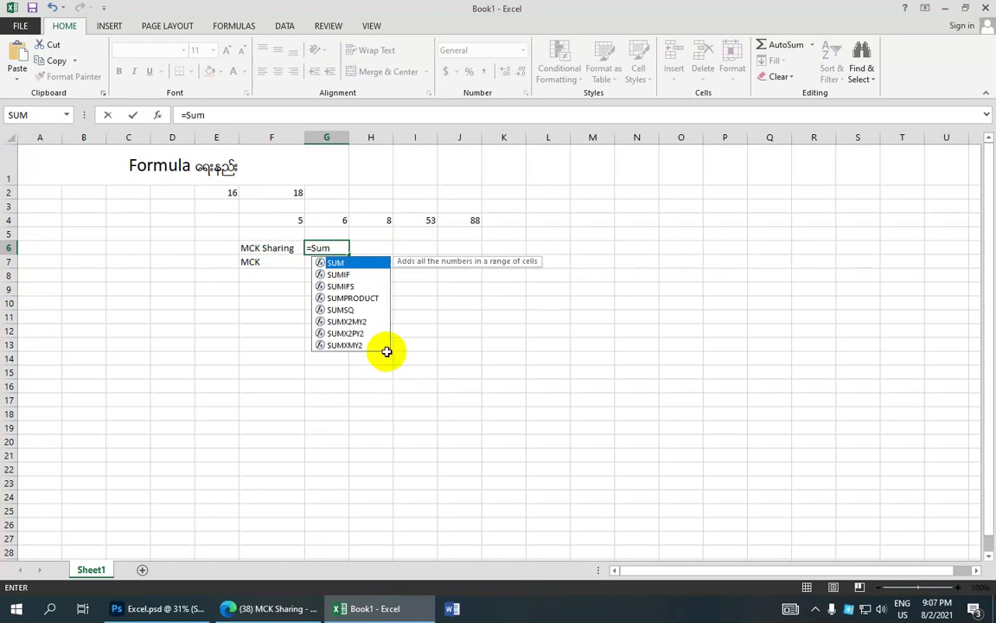
{"action": "type", "text": "("}
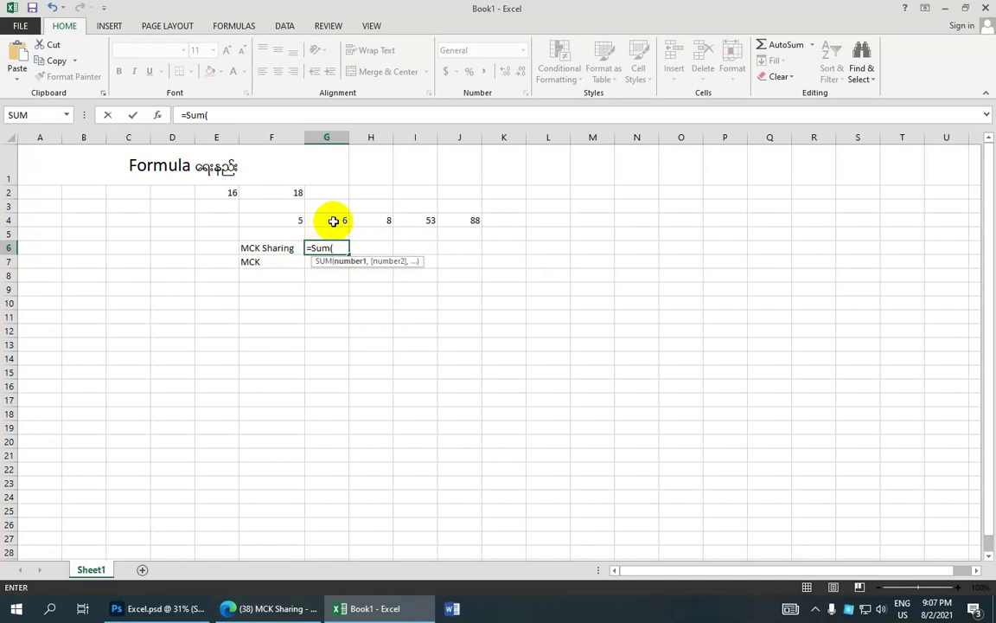
{"action": "left_click", "coordinate": [294, 221]}
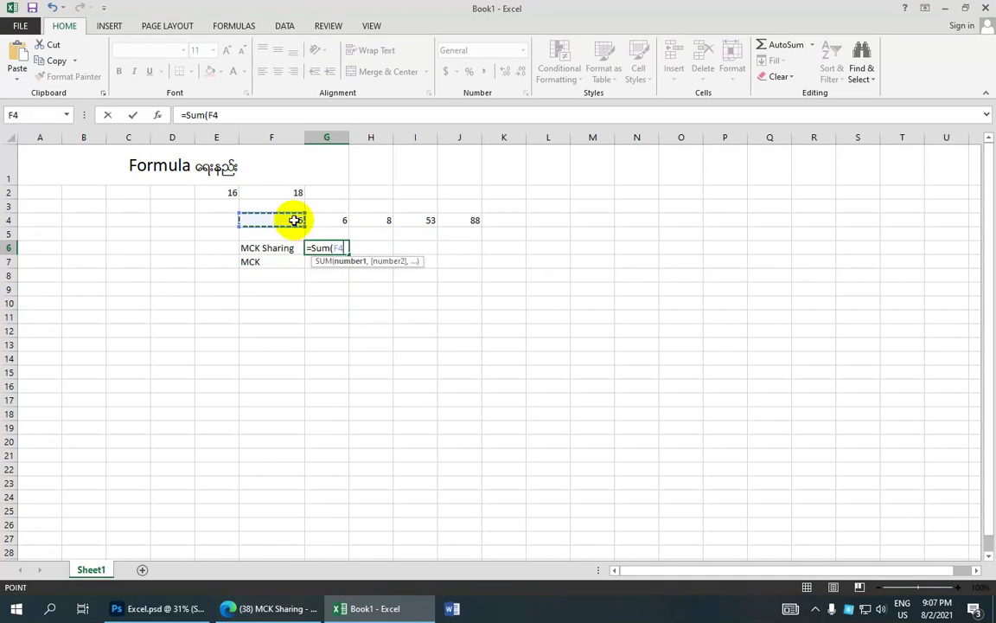
{"action": "type", "text": "+"}
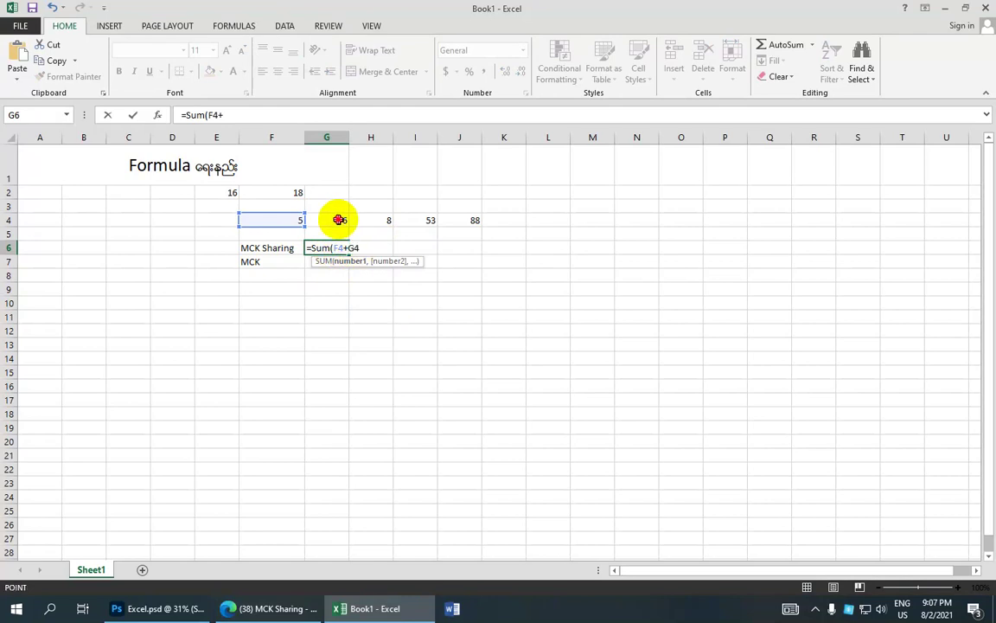
{"action": "left_click", "coordinate": [338, 220]}
{"action": "type", "text": ")"}
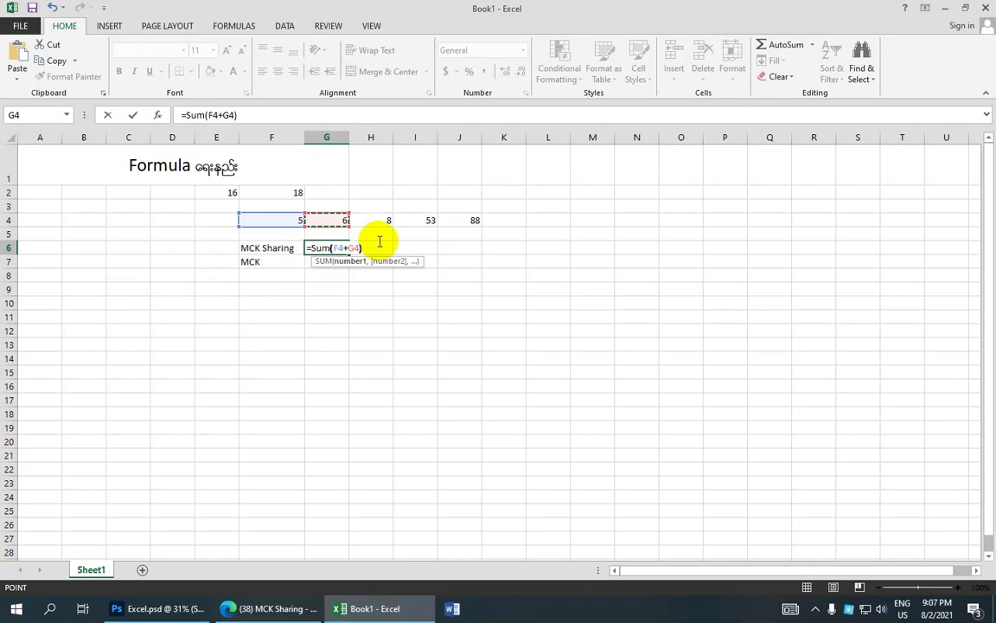
{"action": "key", "text": "Return"}
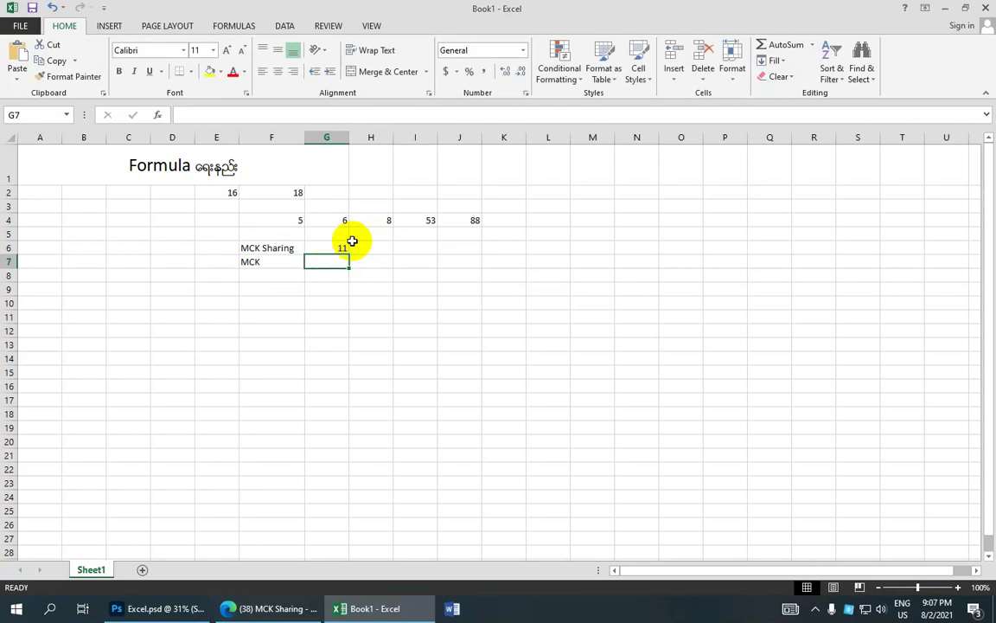
{"action": "left_click", "coordinate": [340, 248]}
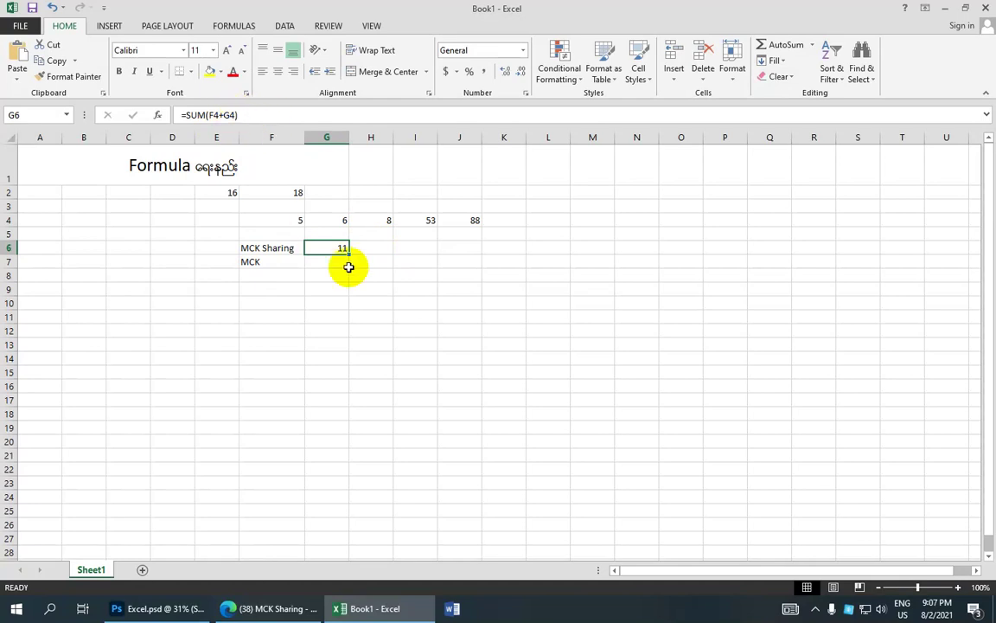
{"action": "left_click", "coordinate": [369, 250]}
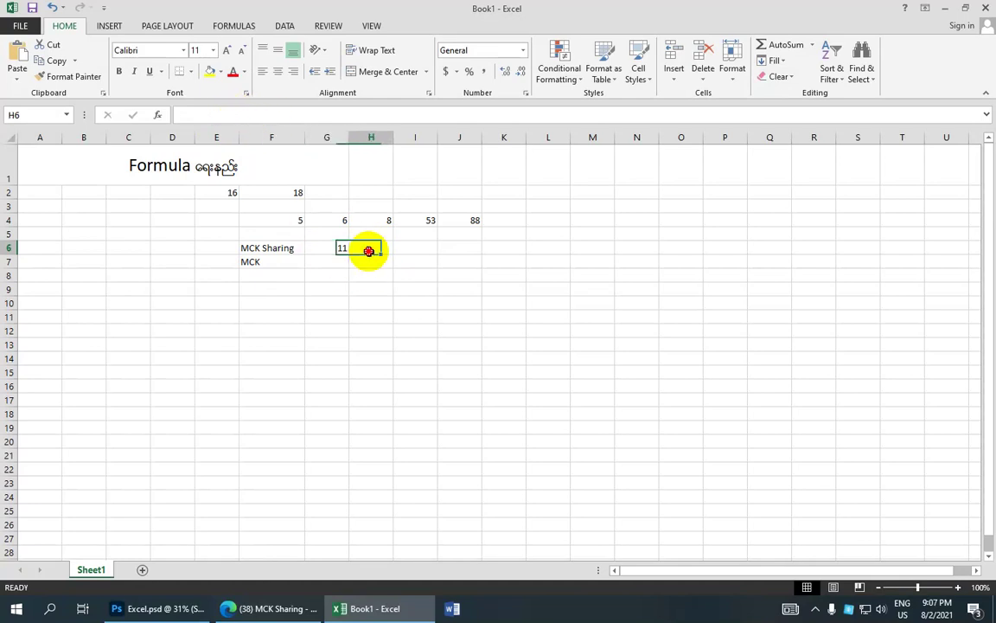
- Start a formula in F8 and find LEFT via Insert Function to reach its arguments
{"action": "left_click", "coordinate": [309, 285]}
{"action": "left_click", "coordinate": [270, 274]}
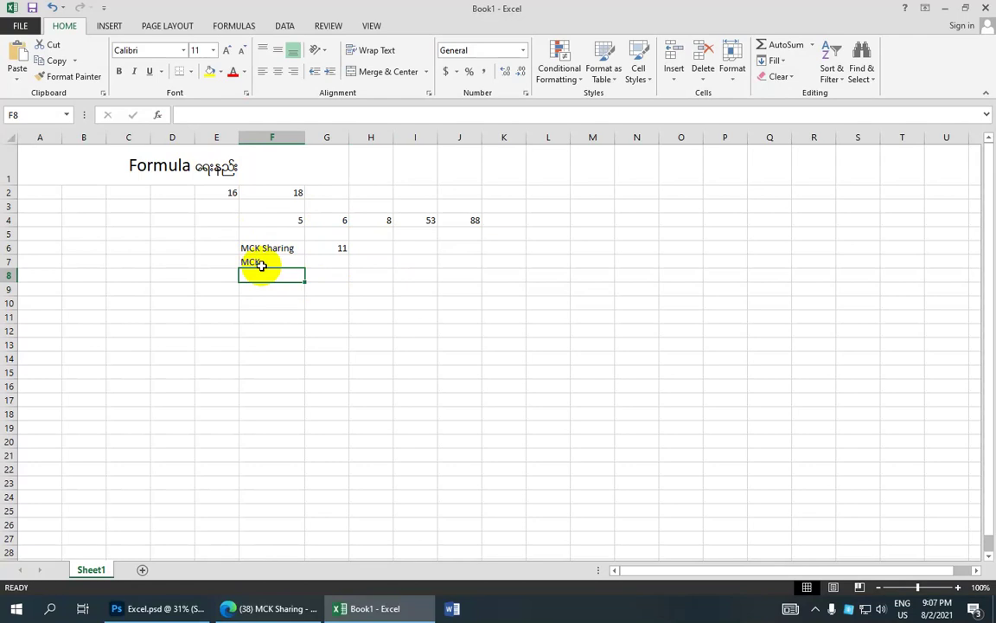
{"action": "type", "text": "="}
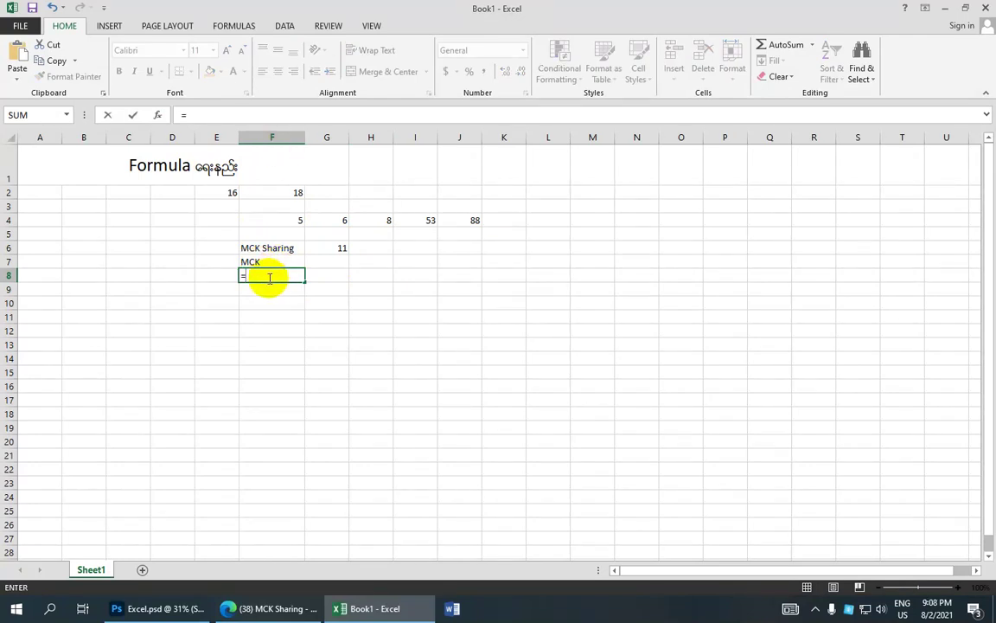
{"action": "left_click", "coordinate": [157, 115]}
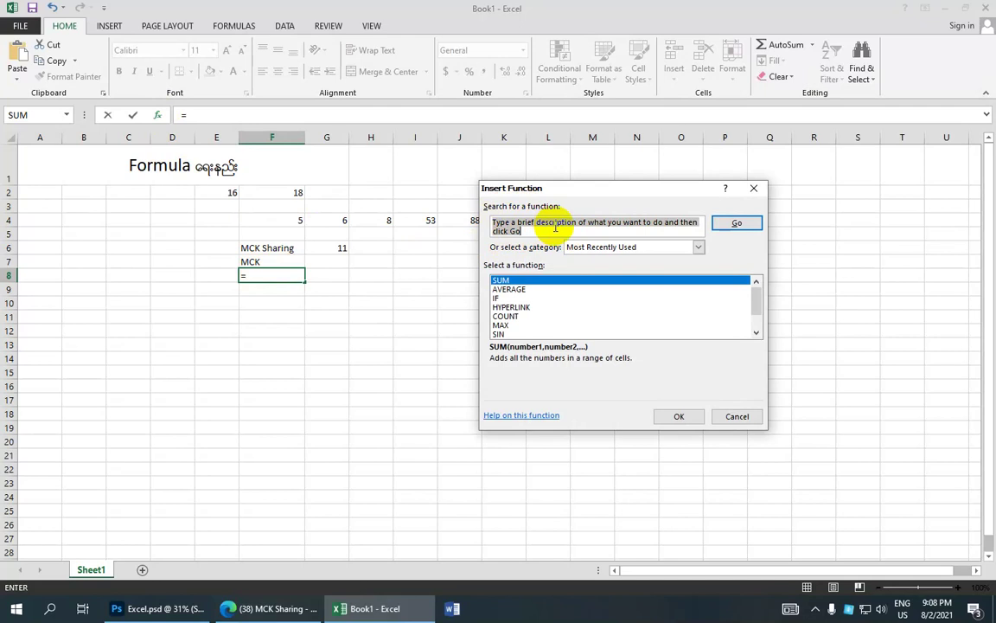
{"action": "type", "text": "LEFT"}
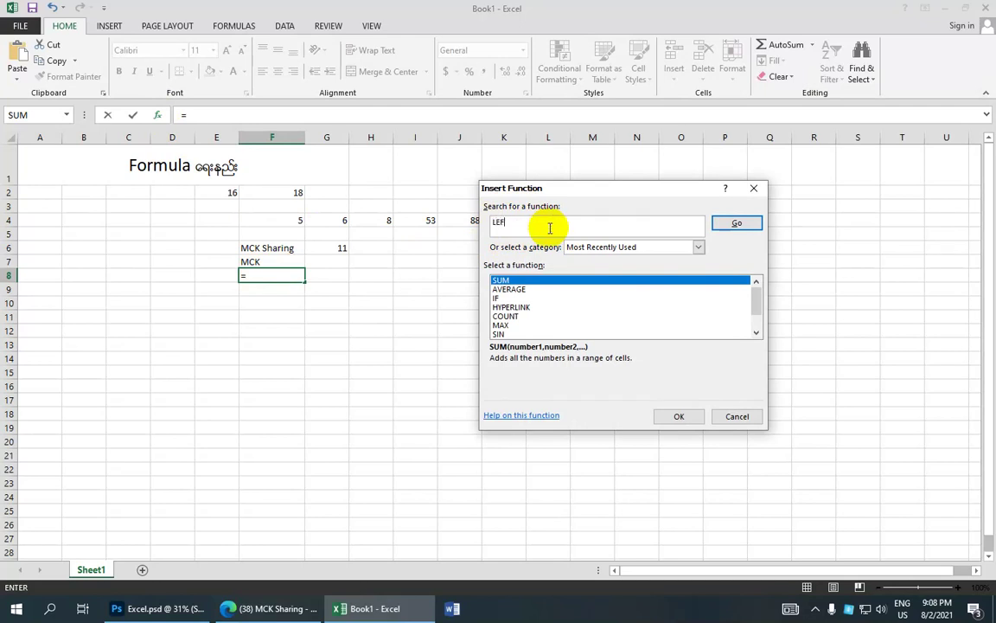
{"action": "left_click", "coordinate": [729, 226]}
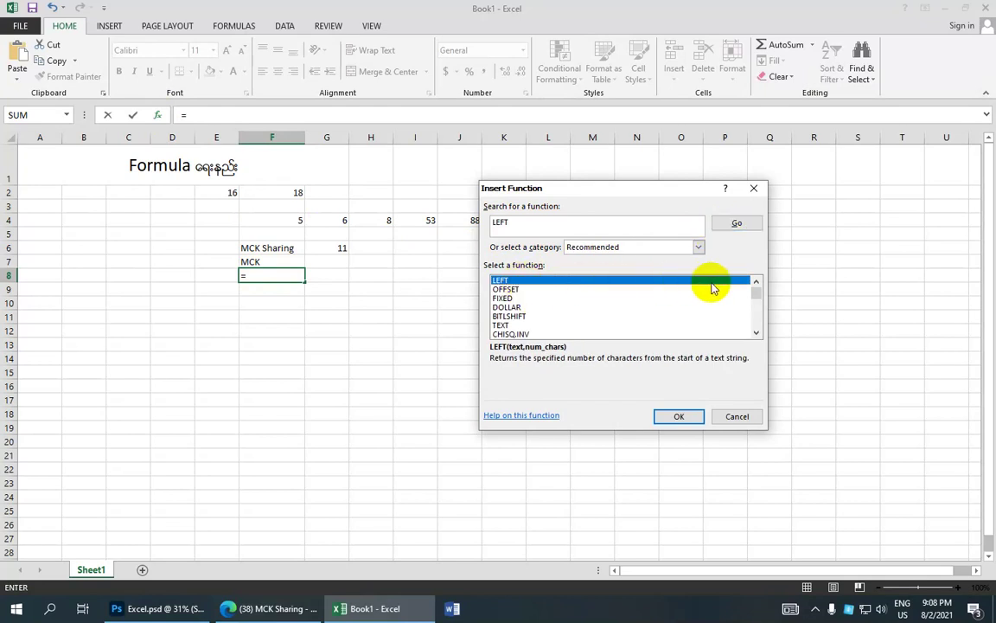
{"action": "left_click", "coordinate": [682, 416]}
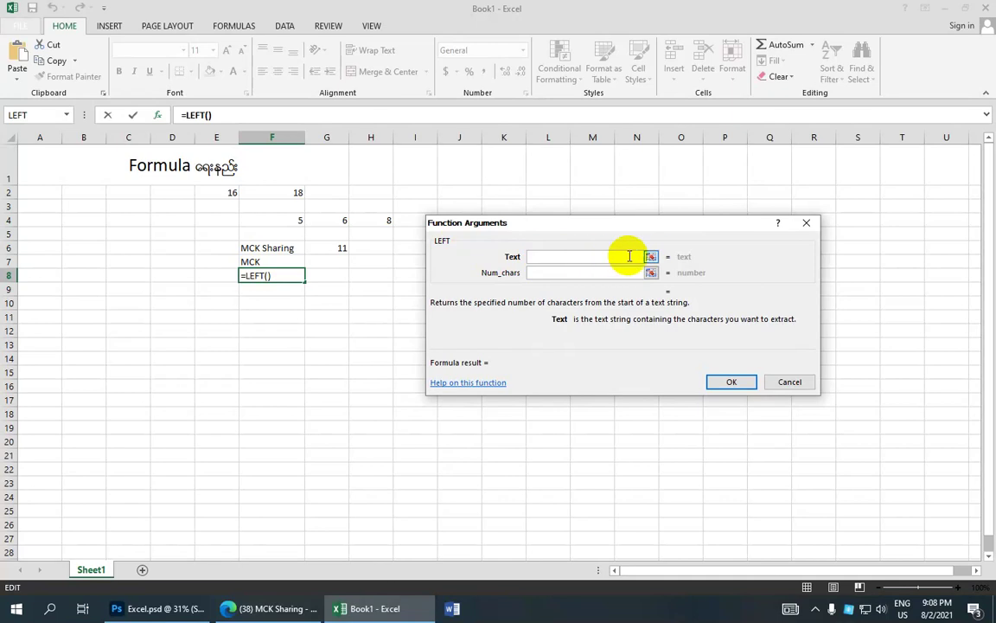
- Set the LEFT formula in F8 to Text F6 and Num_chars 4, then confirm
{"action": "left_click", "coordinate": [292, 248]}
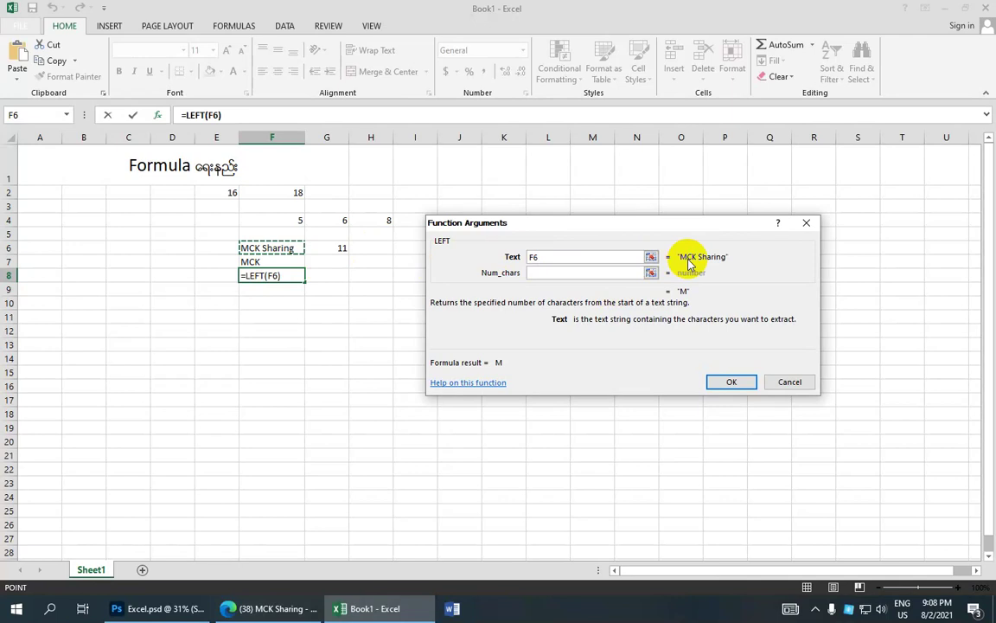
{"action": "left_click", "coordinate": [544, 273]}
{"action": "type", "text": "4"}
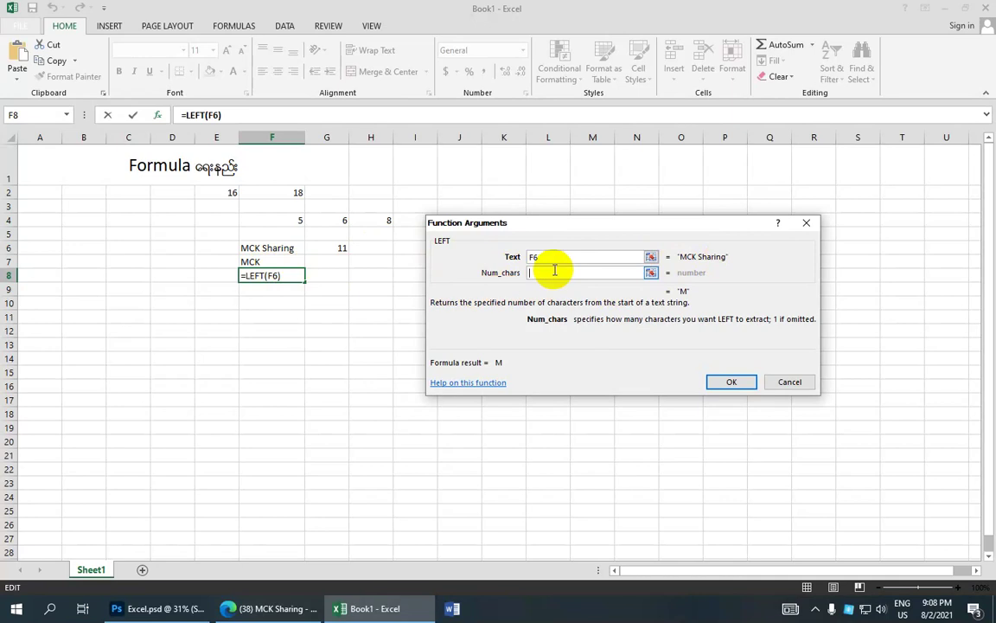
{"action": "left_click", "coordinate": [733, 381]}
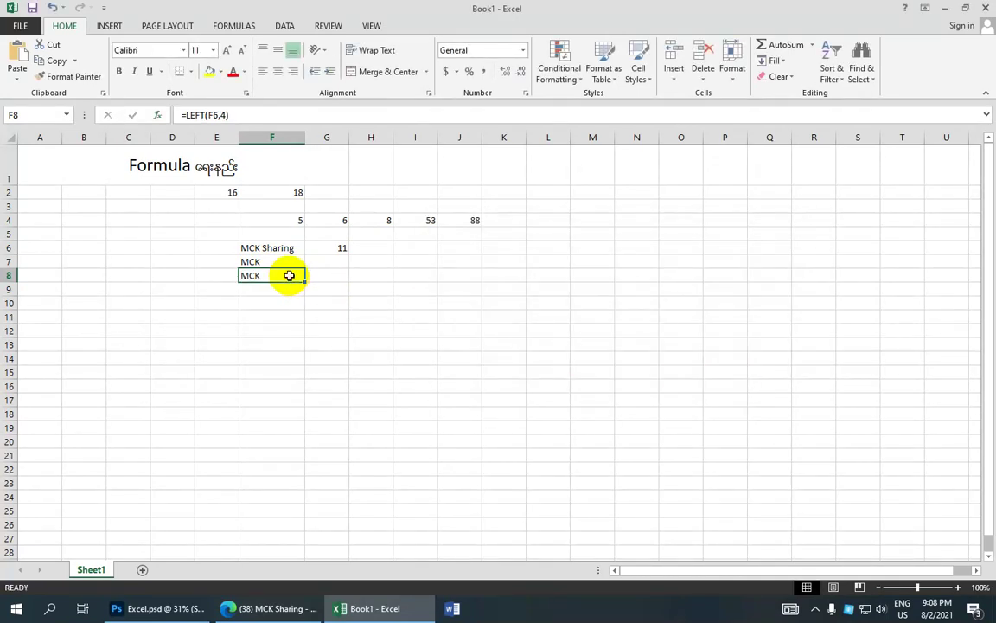
{"action": "left_click", "coordinate": [256, 248]}
- Clear F8's formula and edit F6 in the formula bar to read 'MCKChannel Sharing'
{"action": "left_click", "coordinate": [262, 276]}
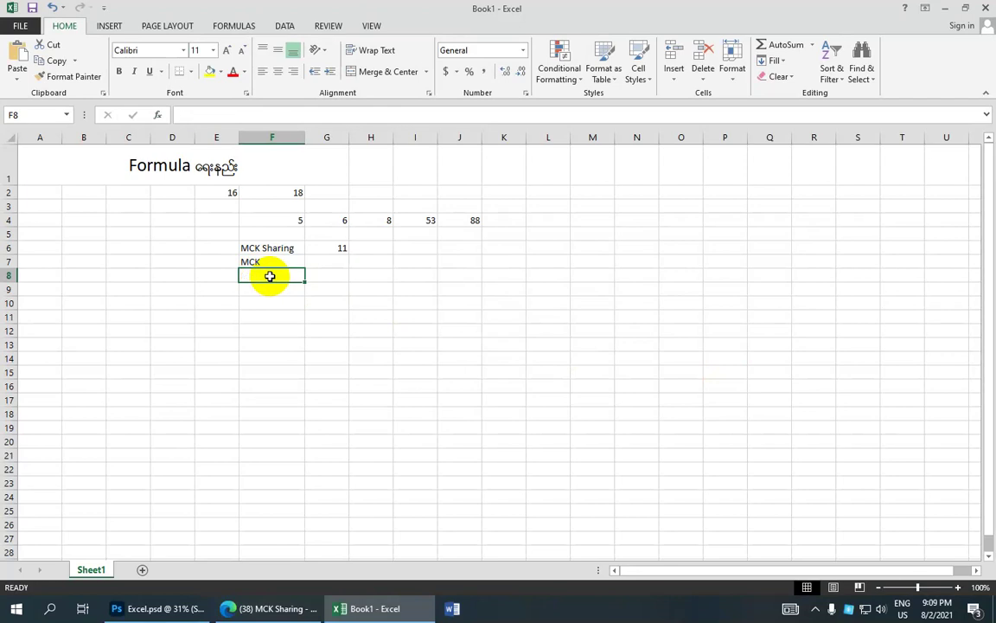
{"action": "left_click", "coordinate": [251, 249]}
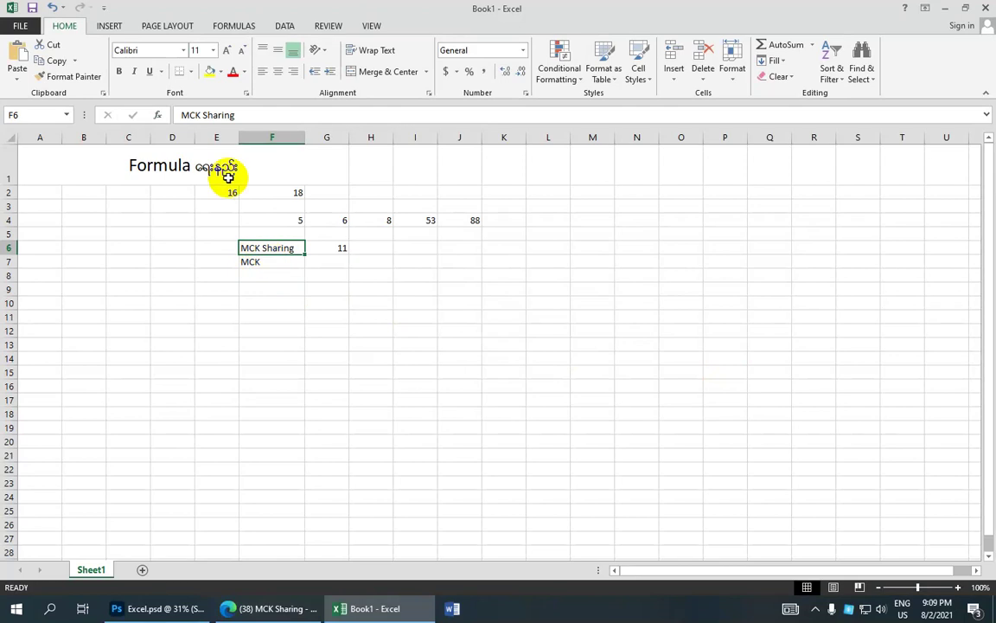
{"action": "left_click", "coordinate": [194, 115]}
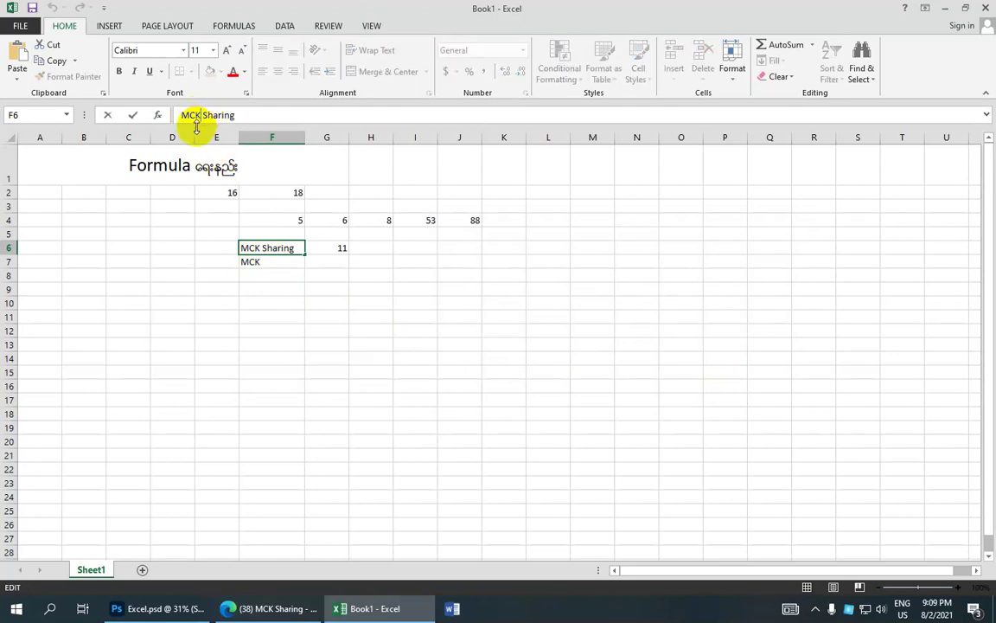
{"action": "type", "text": "c"}
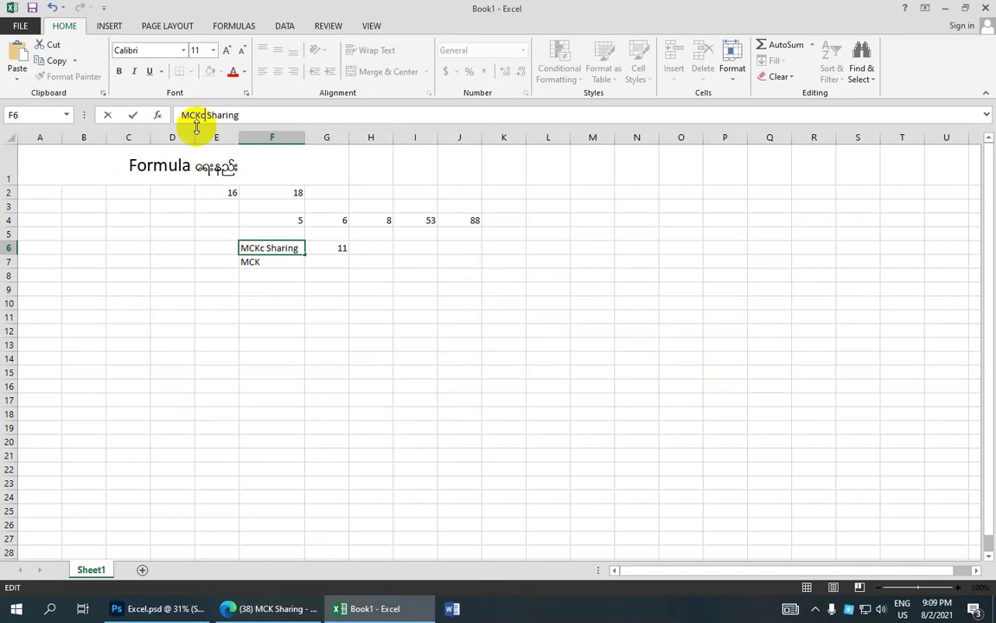
{"action": "key", "text": "BackSpace"}
{"action": "type", "text": "c"}
{"action": "key", "text": "BackSpace"}
{"action": "type", "text": "Channel"}
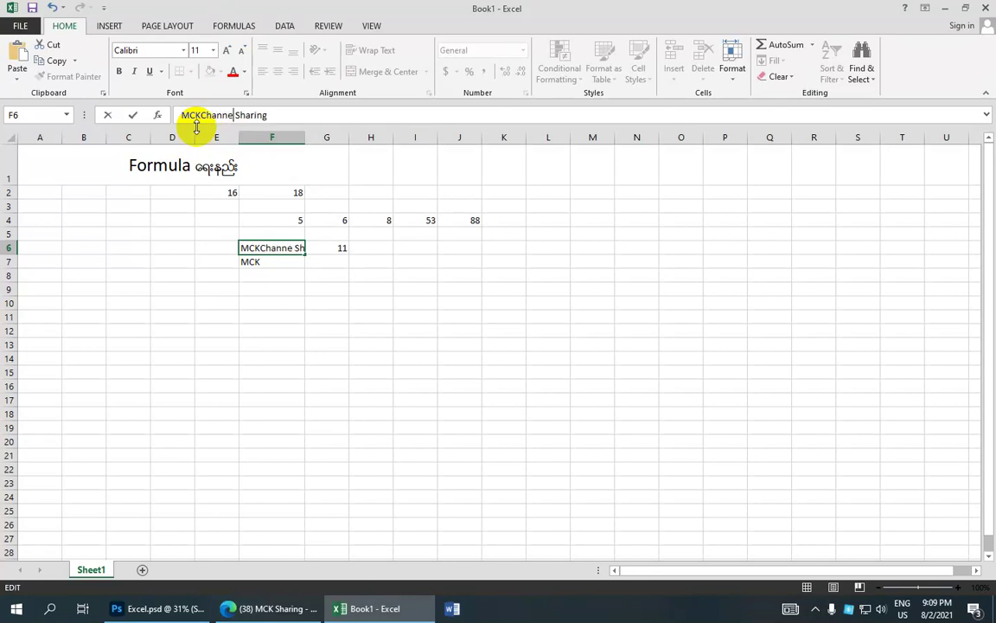
{"action": "left_click", "coordinate": [285, 276]}
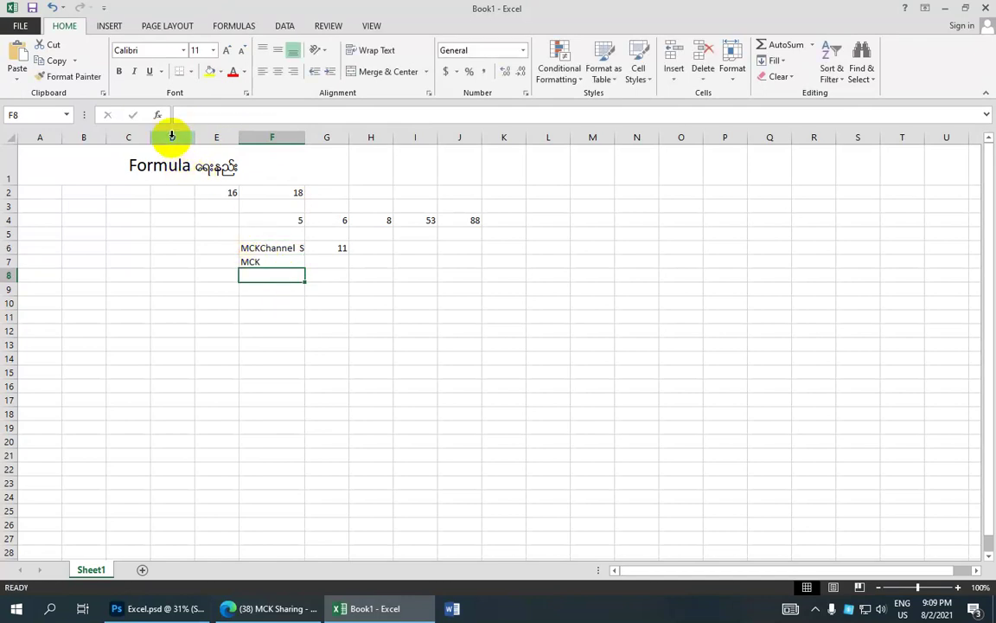
- Insert =LEFT(F6,5) into F8 through the function dialog, showing 'MCKCh'
{"action": "type", "text": "="}
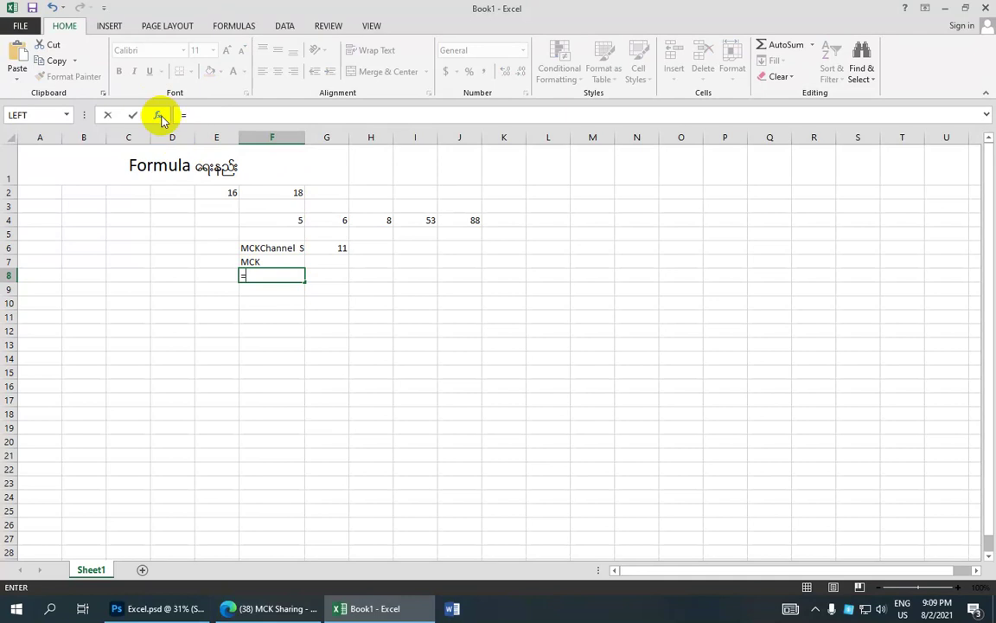
{"action": "left_click", "coordinate": [158, 115]}
{"action": "left_click", "coordinate": [517, 281]}
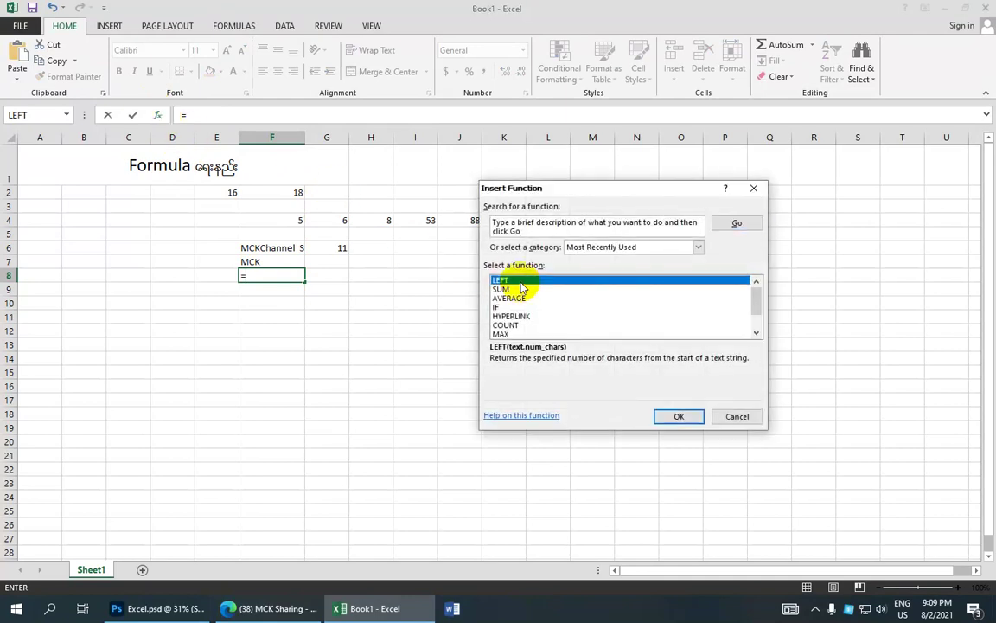
{"action": "left_click", "coordinate": [674, 417]}
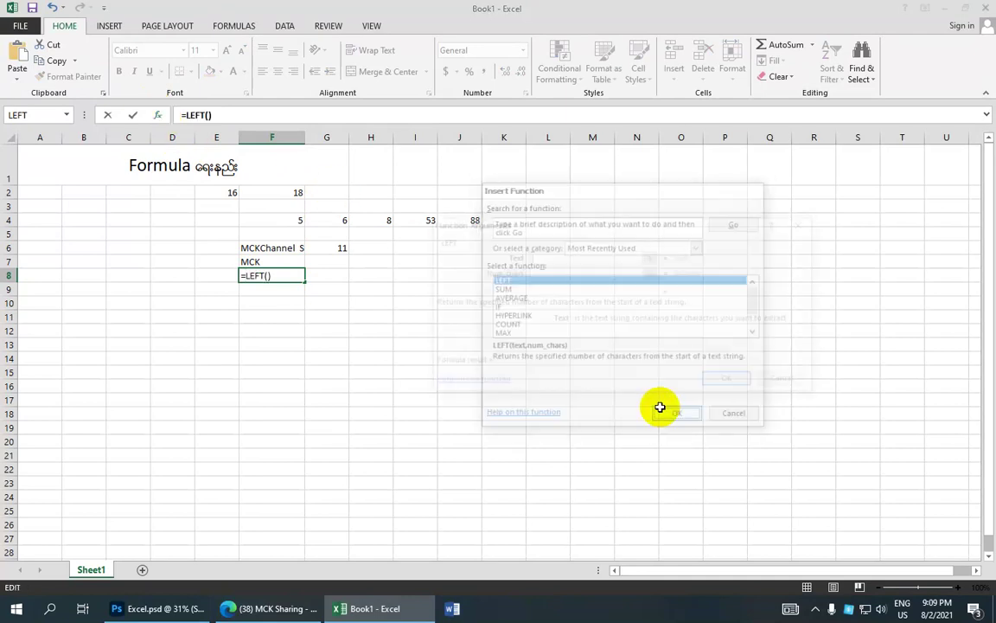
{"action": "left_click", "coordinate": [277, 248]}
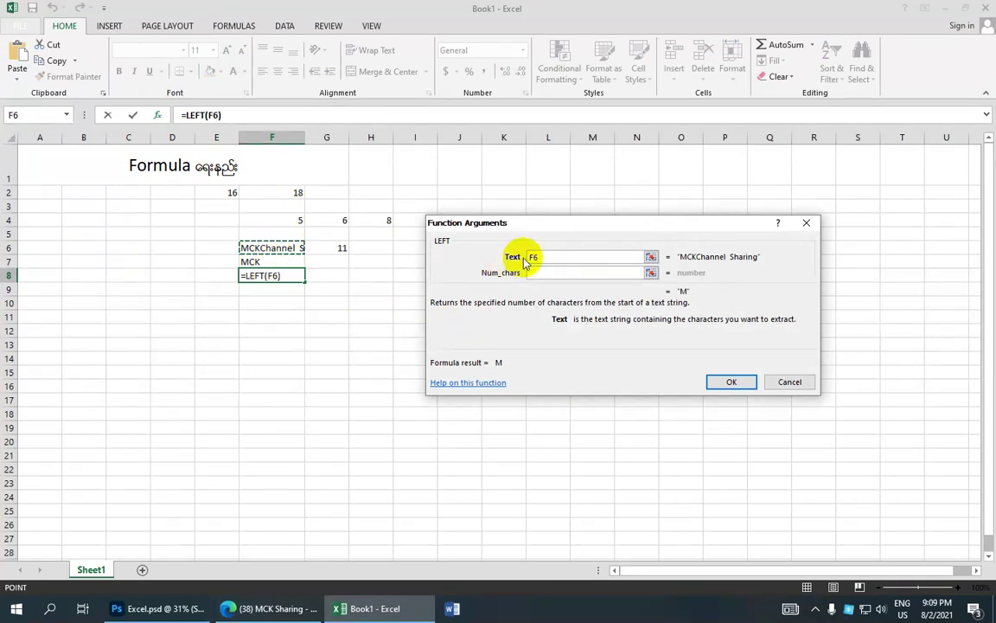
{"action": "left_click", "coordinate": [573, 271]}
{"action": "type", "text": "4"}
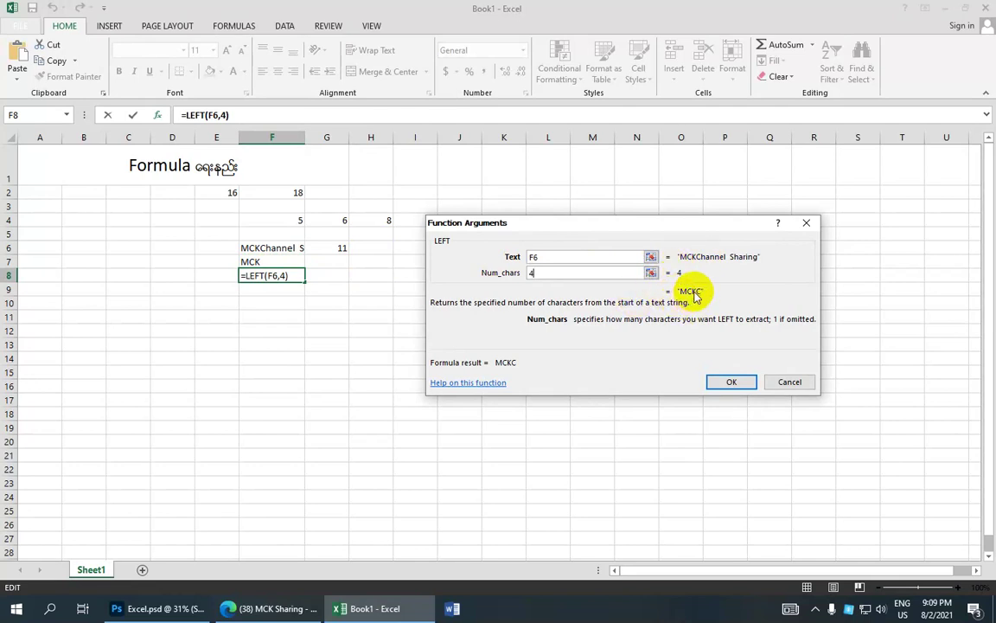
{"action": "key", "text": "BackSpace"}
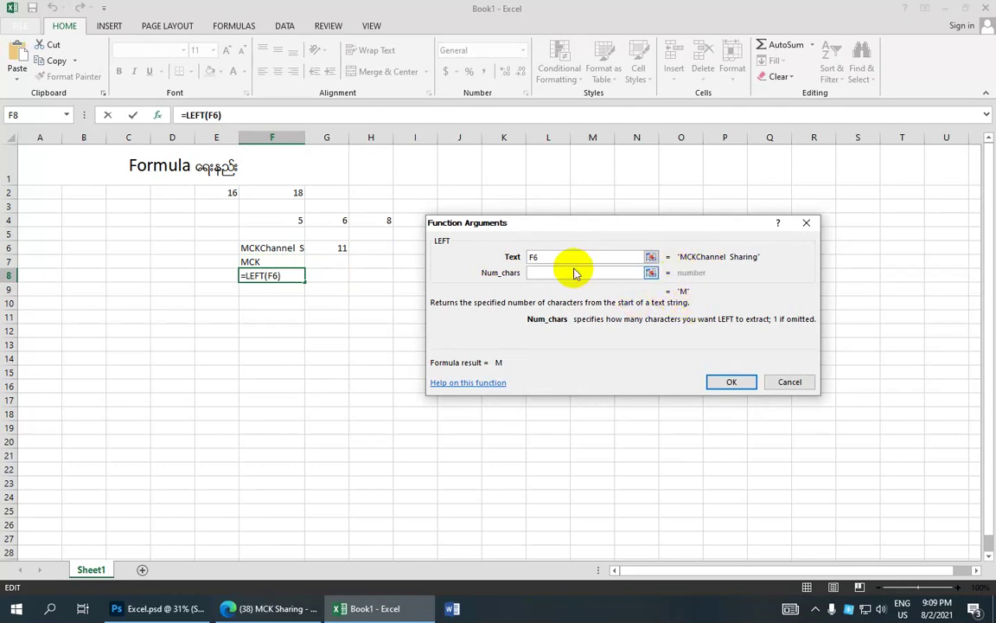
{"action": "type", "text": "5"}
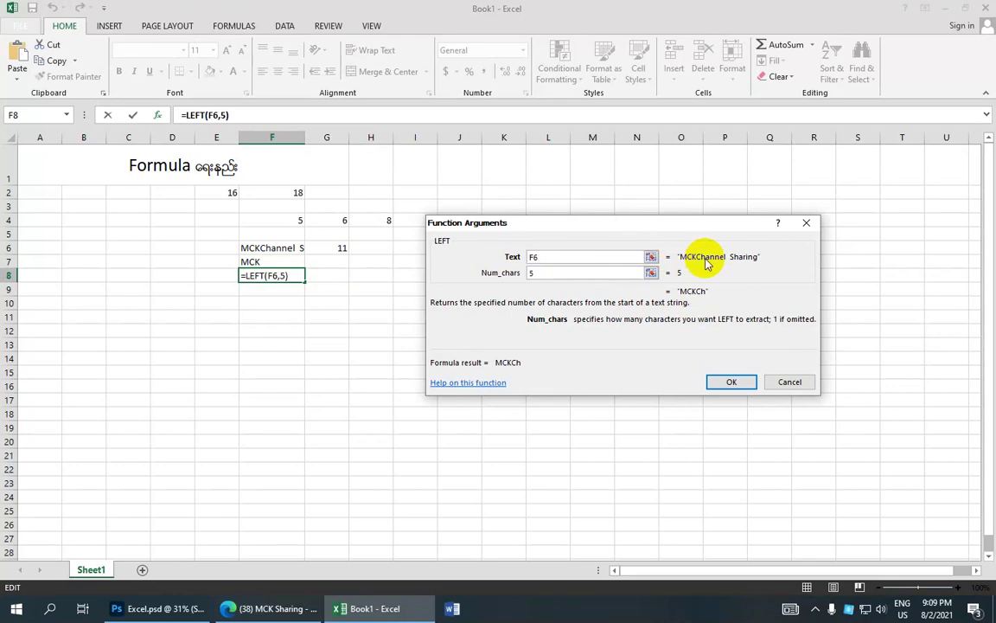
{"action": "left_click", "coordinate": [729, 382]}
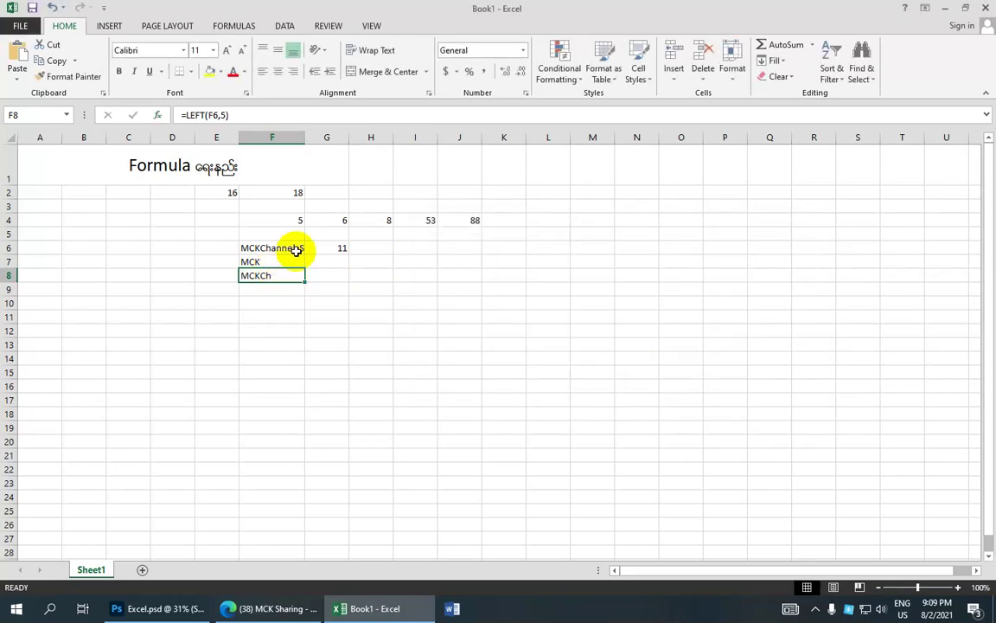
{"action": "left_click", "coordinate": [296, 250]}
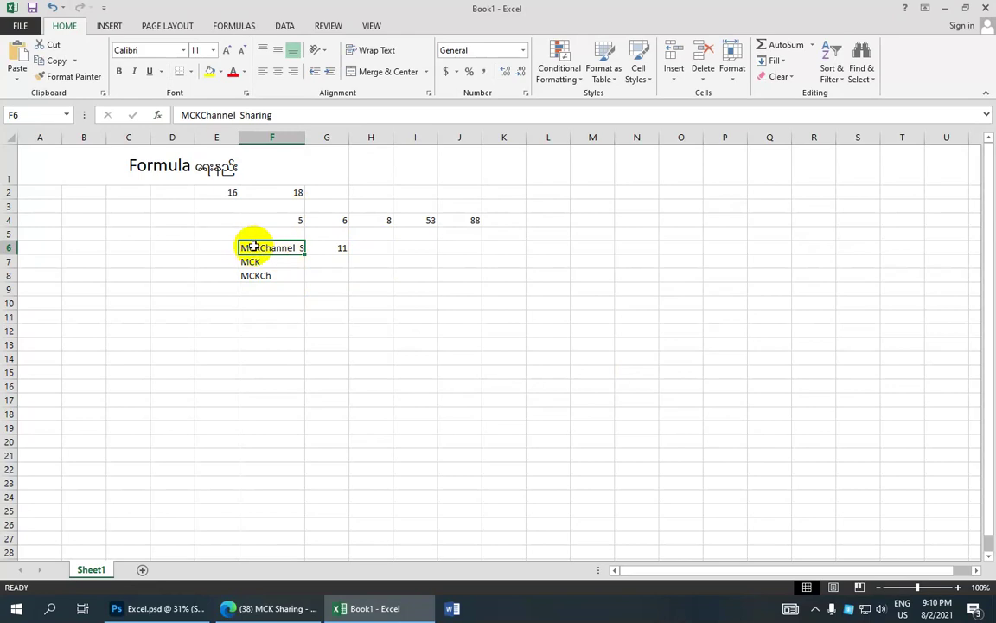
- Enter =LEFT(F6,7) in F9 via Function Arguments so it displays 'MCKChan'
{"action": "left_click", "coordinate": [274, 276]}
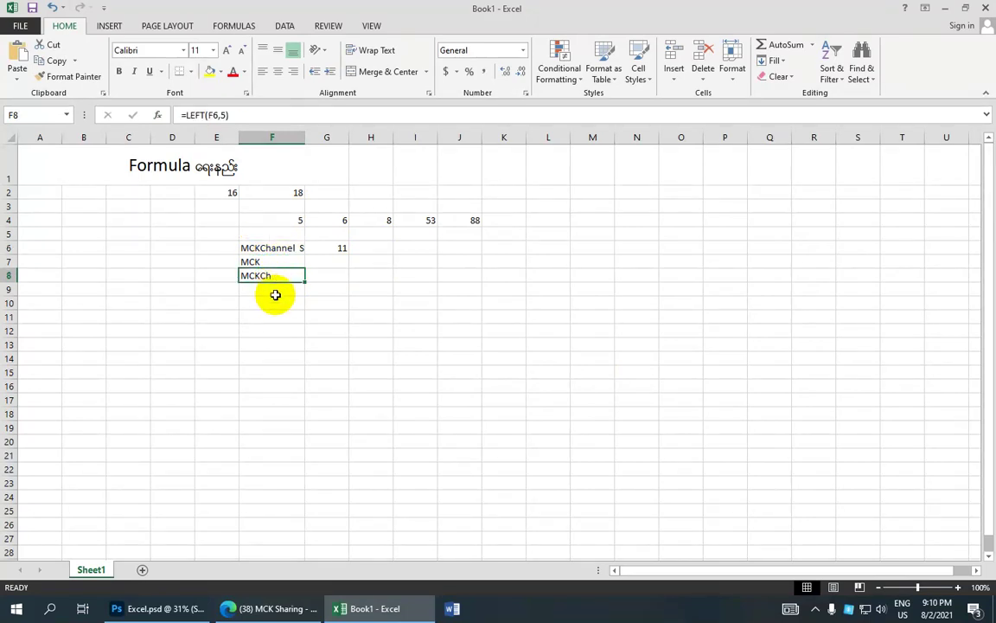
{"action": "left_click", "coordinate": [273, 292]}
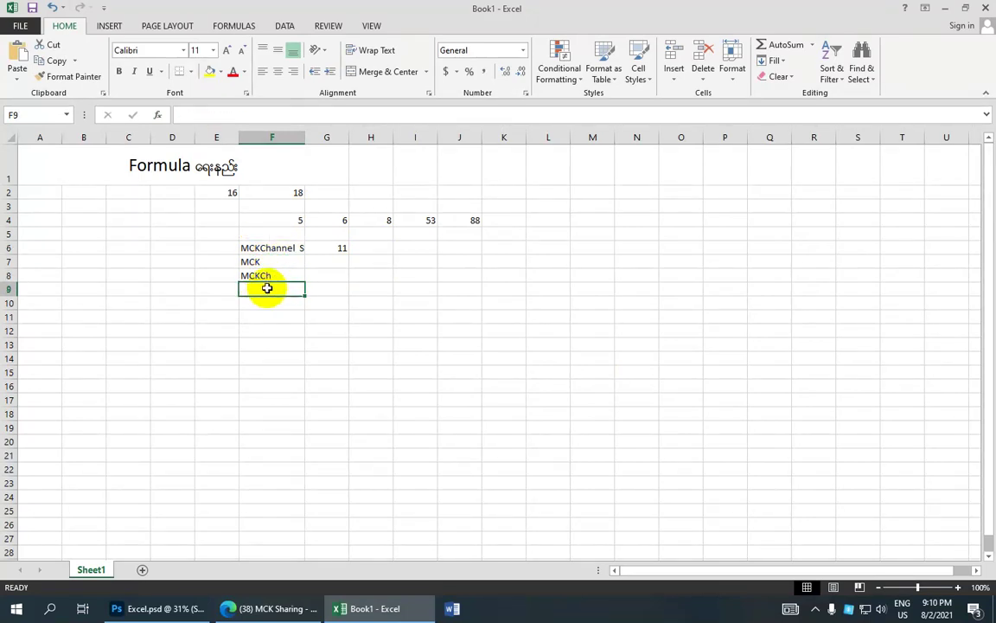
{"action": "type", "text": "="}
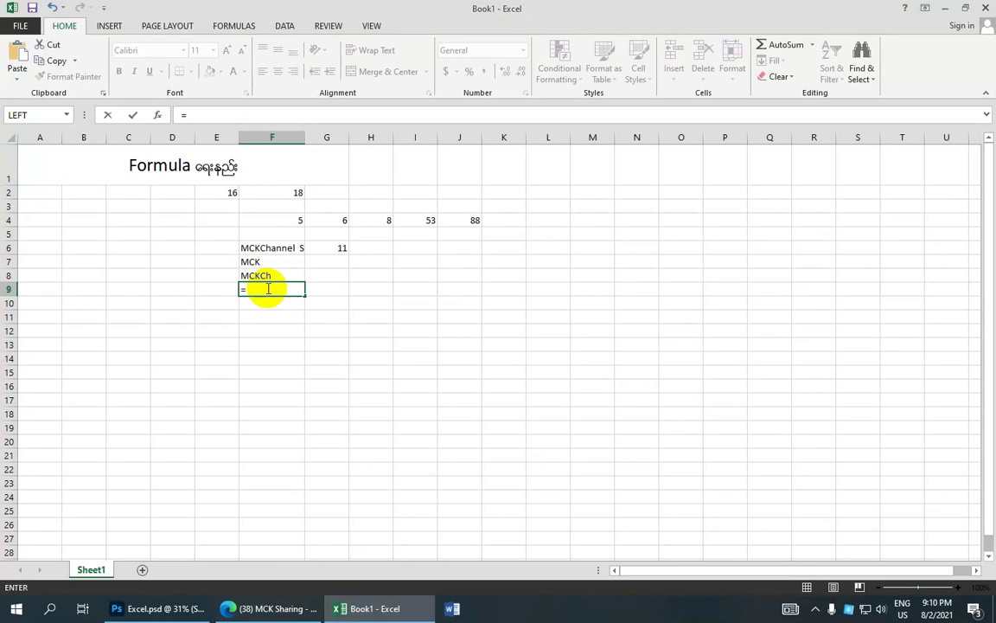
{"action": "type", "text": "L"}
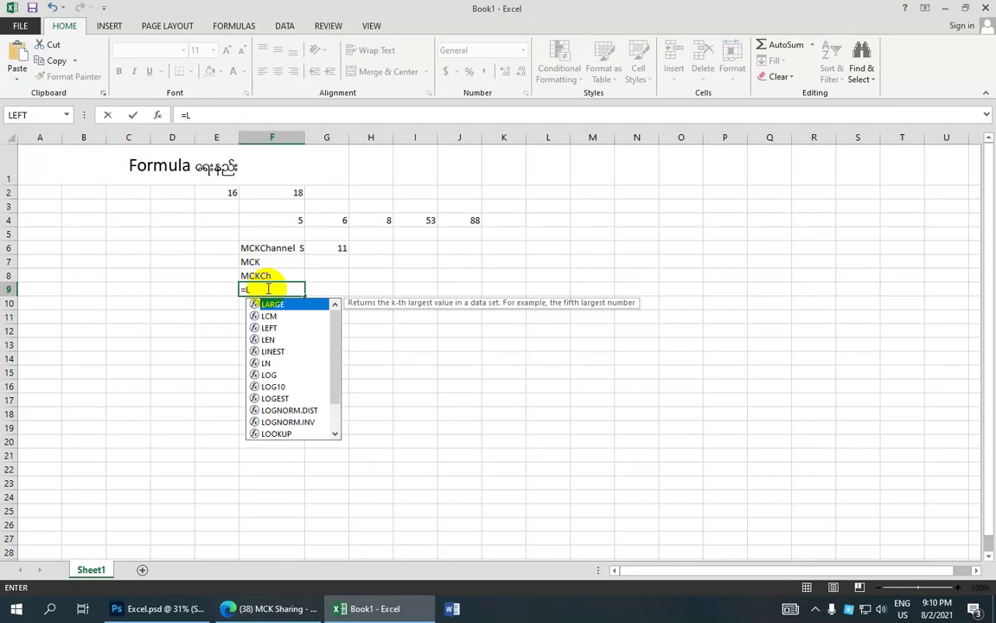
{"action": "type", "text": "eft"}
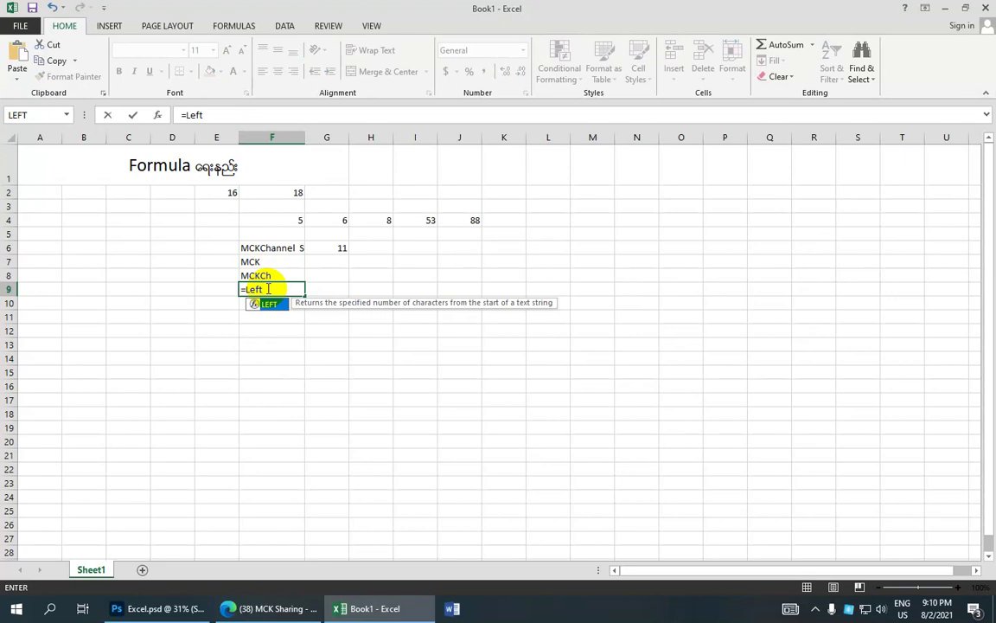
{"action": "type", "text": "("}
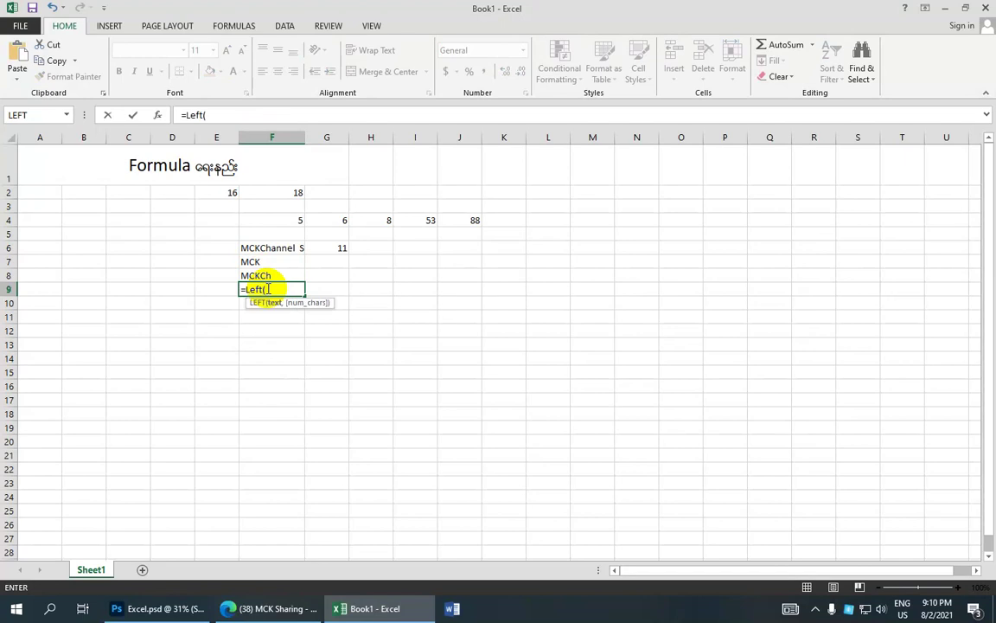
{"action": "key", "text": "ctrl+a"}
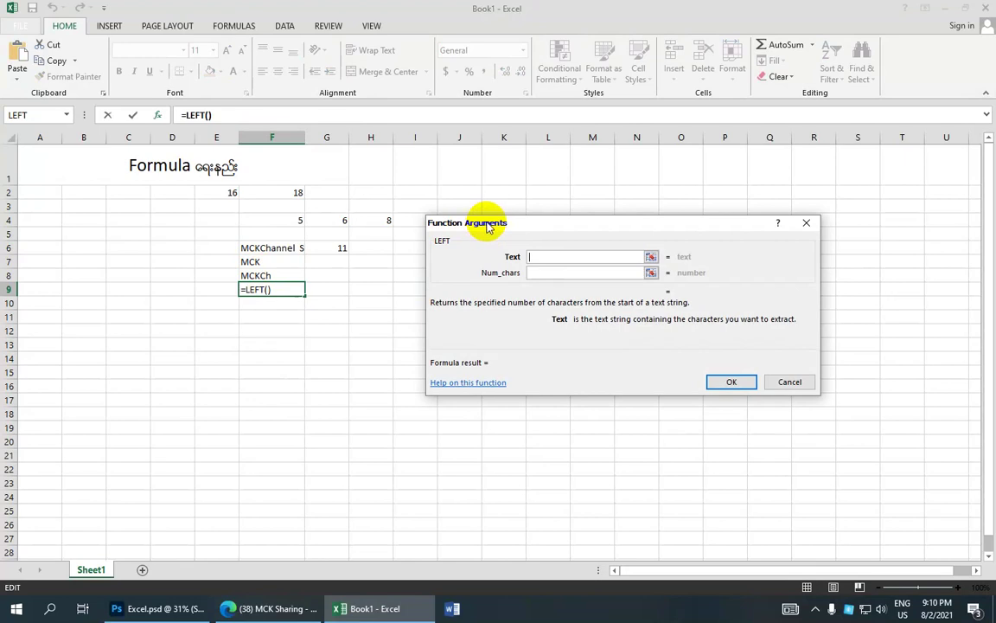
{"action": "left_click", "coordinate": [532, 258]}
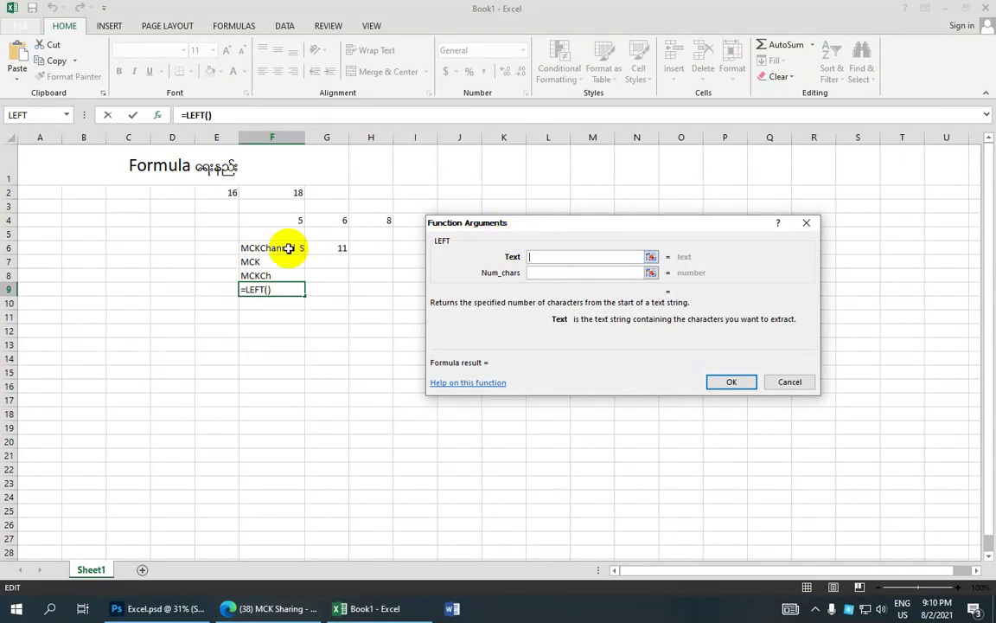
{"action": "left_click", "coordinate": [271, 248]}
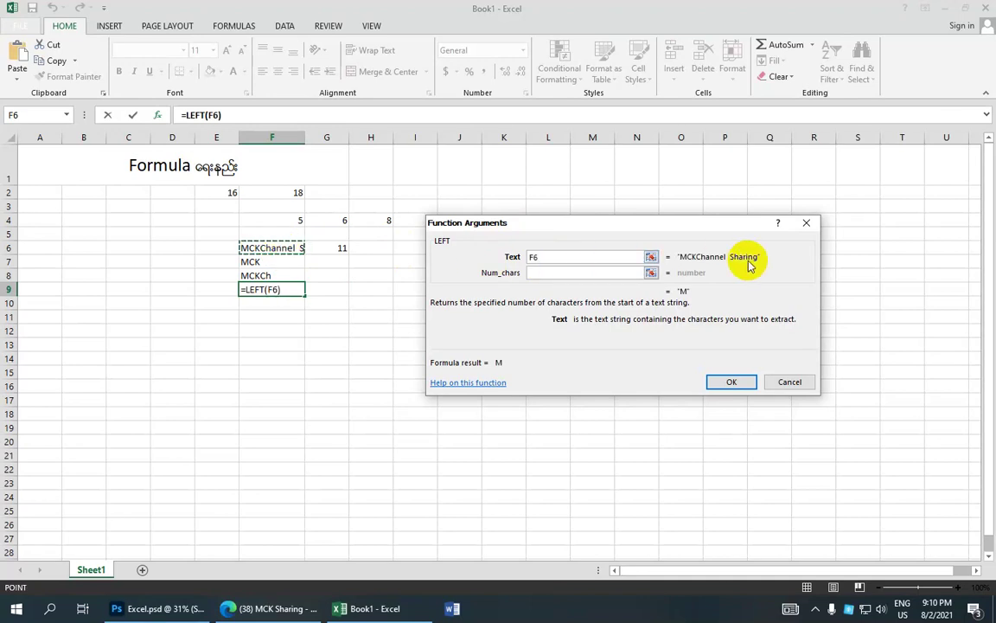
{"action": "left_click", "coordinate": [536, 271]}
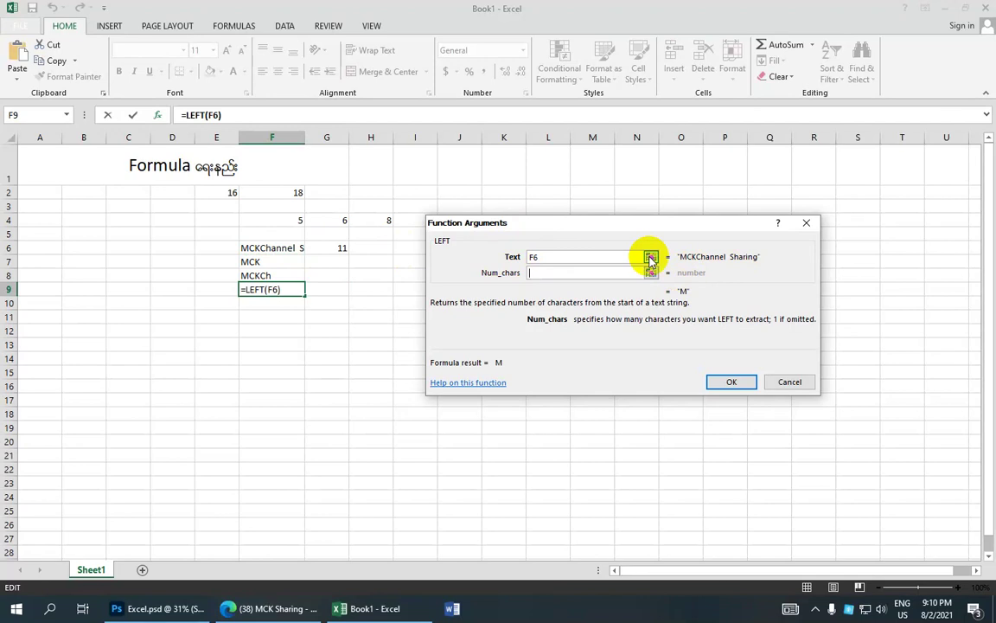
{"action": "type", "text": "7"}
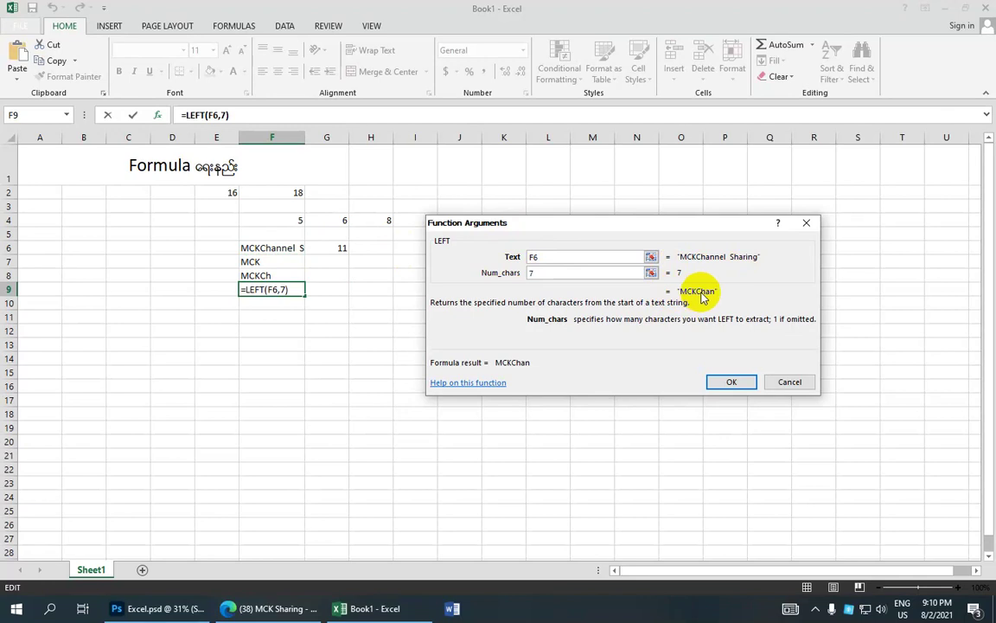
{"action": "left_click", "coordinate": [719, 381]}
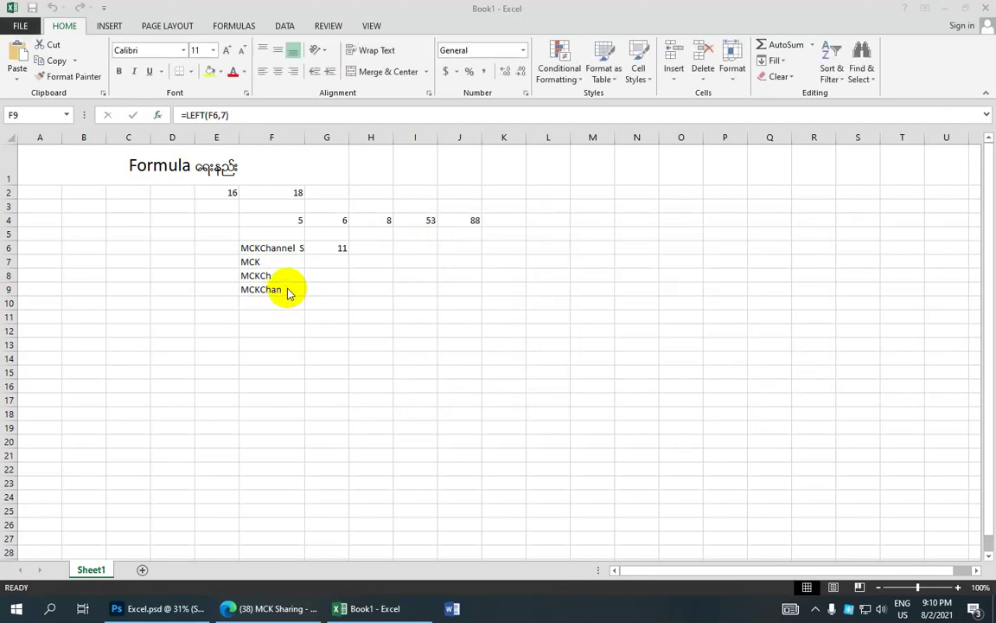
{"action": "left_click", "coordinate": [498, 219]}
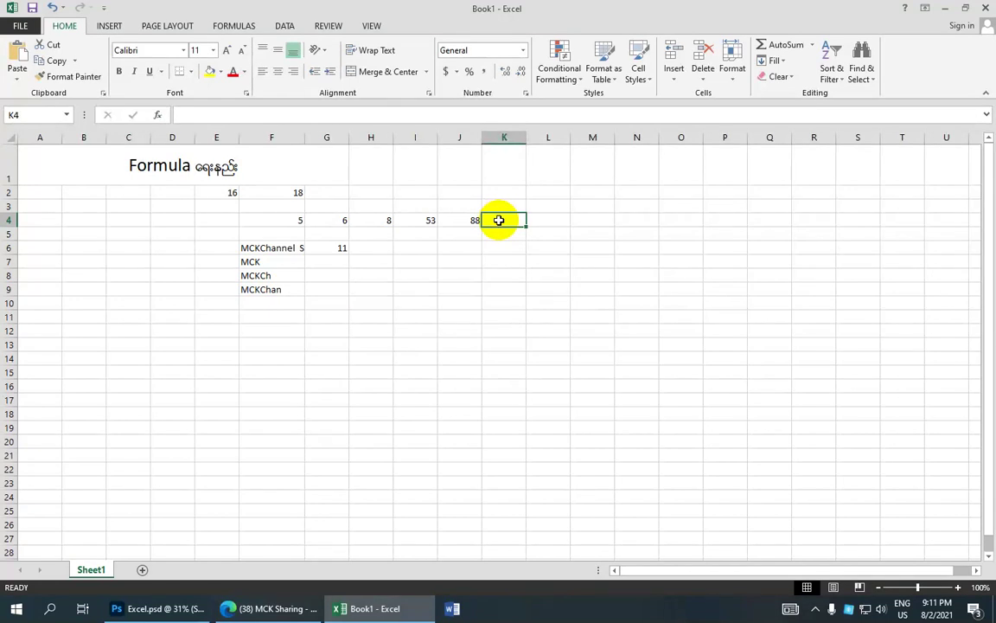
- Enter =SUM(J4+I4*H4) in K4, returning 512
{"action": "type", "text": "="}
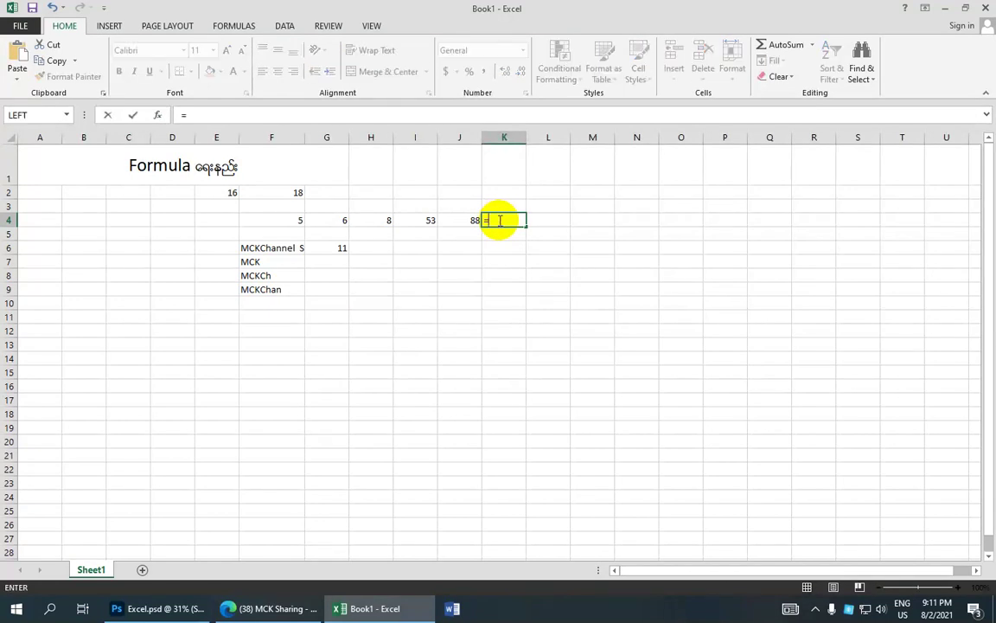
{"action": "type", "text": "Sum"}
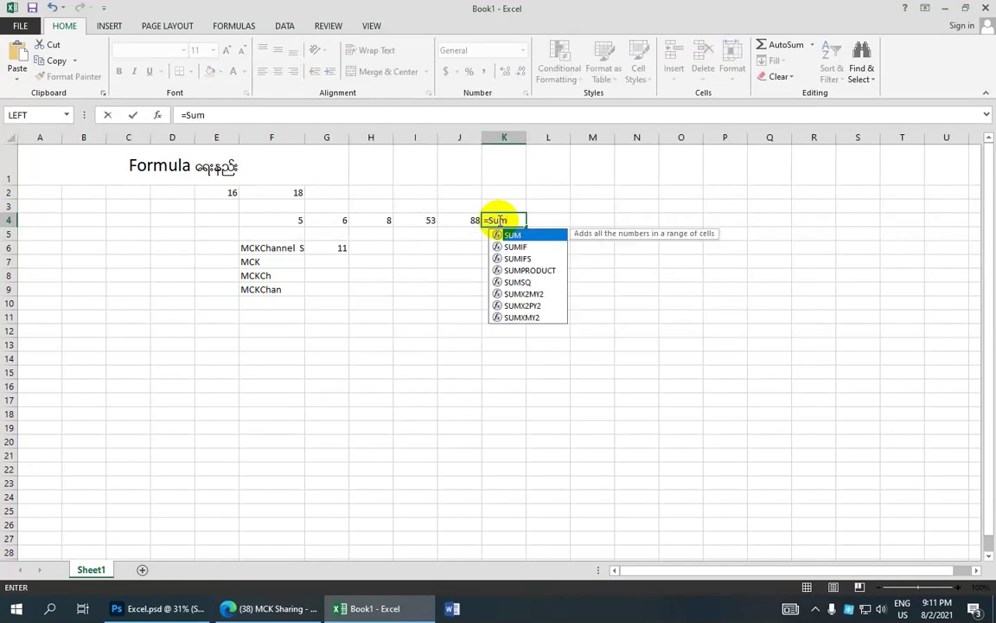
{"action": "type", "text": "("}
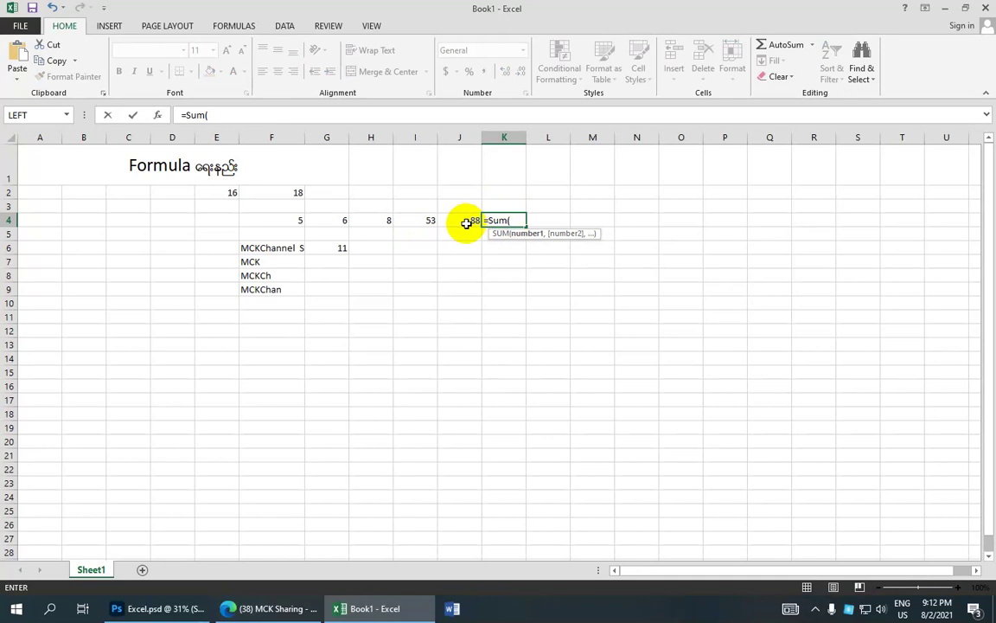
{"action": "left_click", "coordinate": [468, 221]}
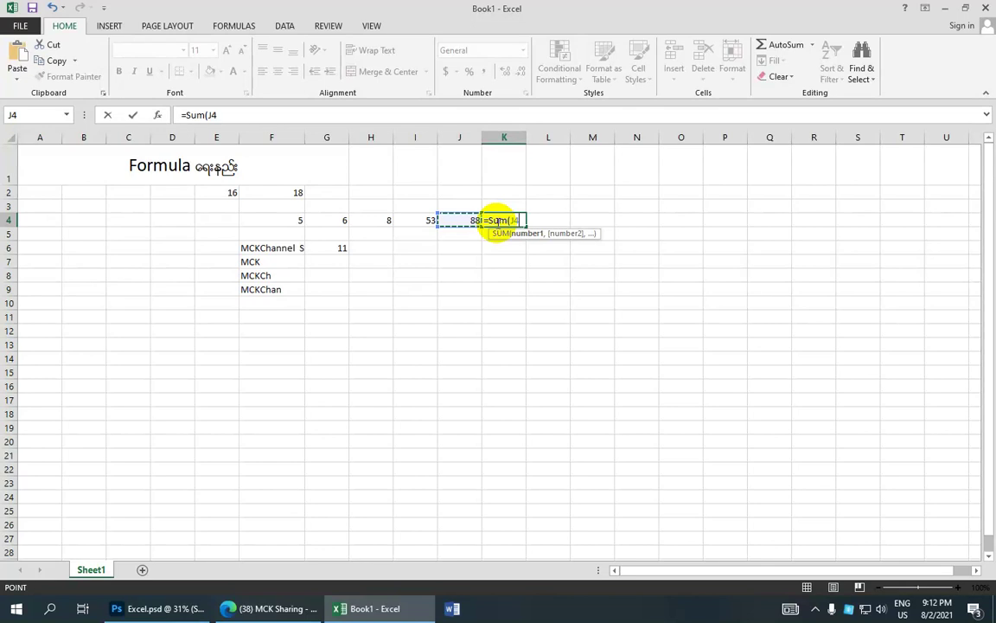
{"action": "left_click", "coordinate": [431, 227]}
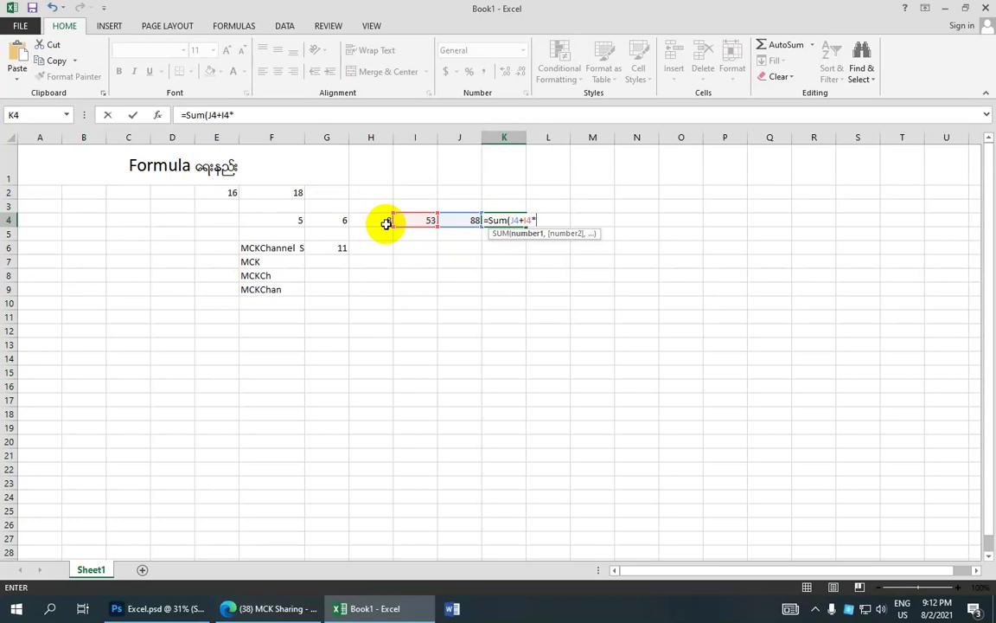
{"action": "left_click", "coordinate": [387, 224]}
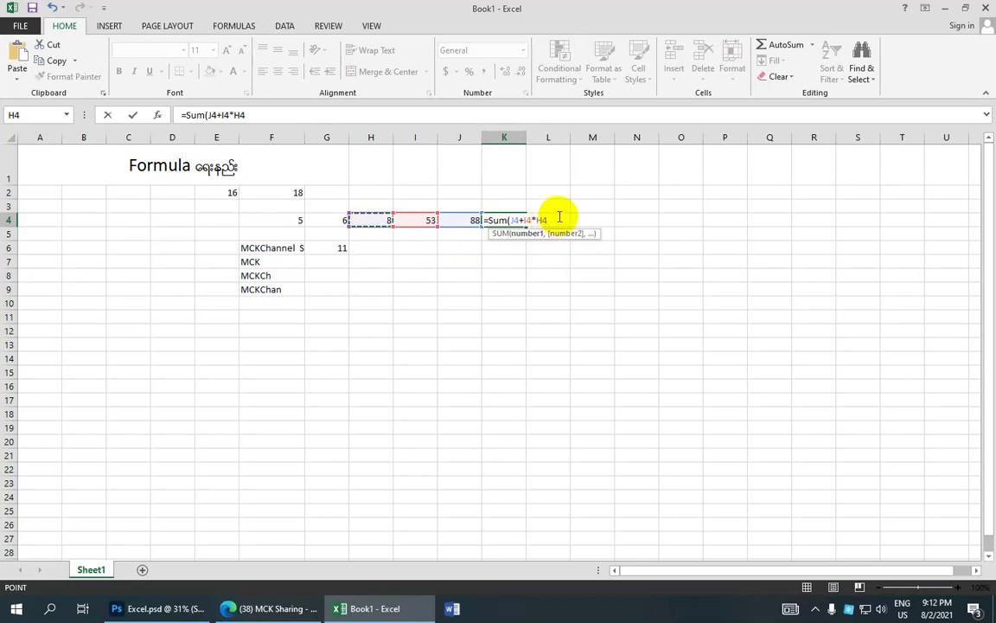
{"action": "key", "text": "Return"}
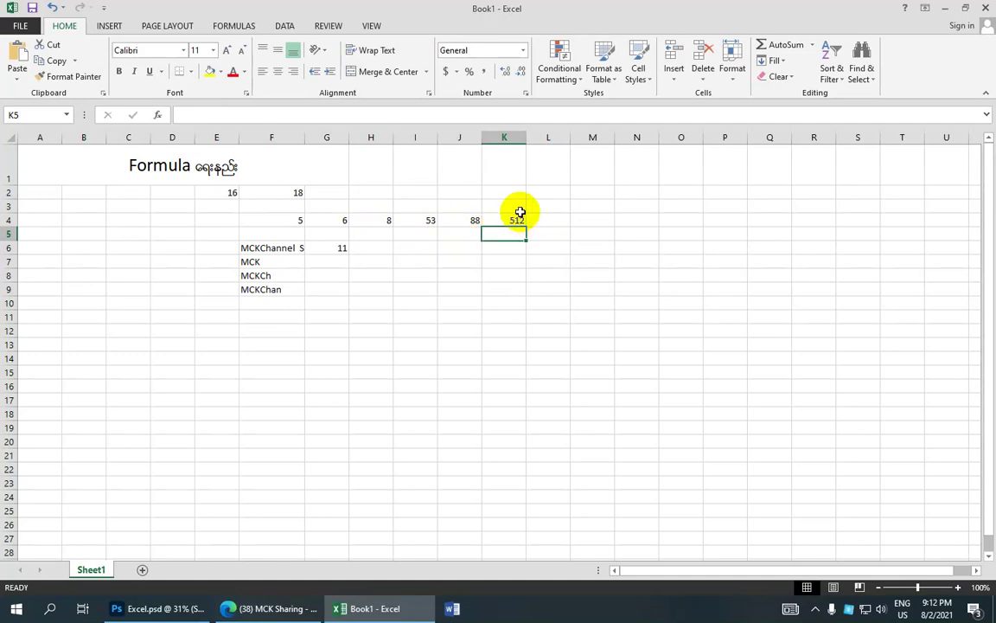
{"action": "left_click", "coordinate": [508, 220]}
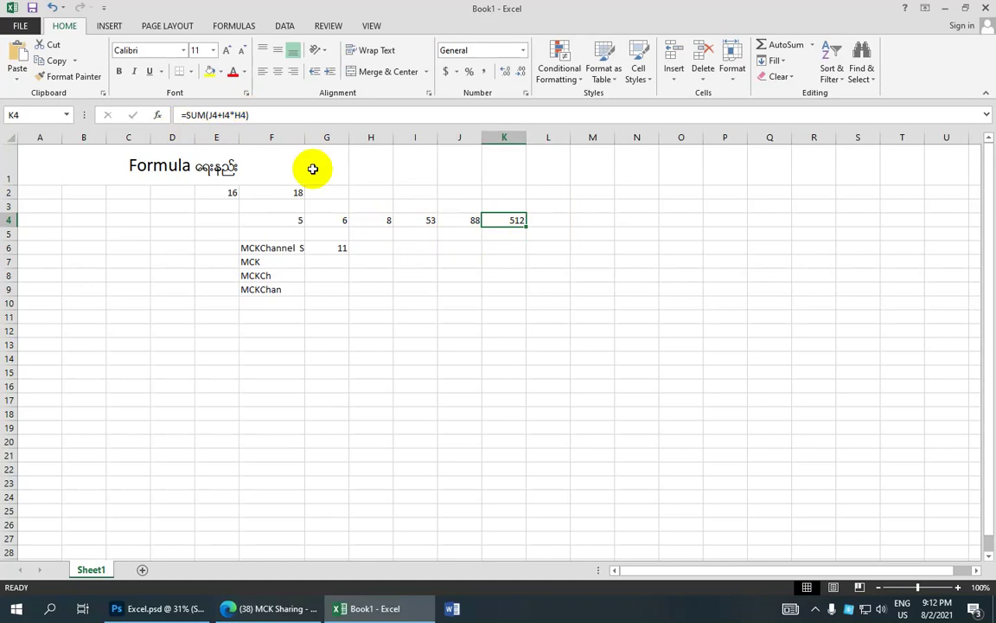
{"action": "left_click", "coordinate": [432, 232]}
{"action": "left_click", "coordinate": [542, 223]}
{"action": "left_click", "coordinate": [512, 221]}
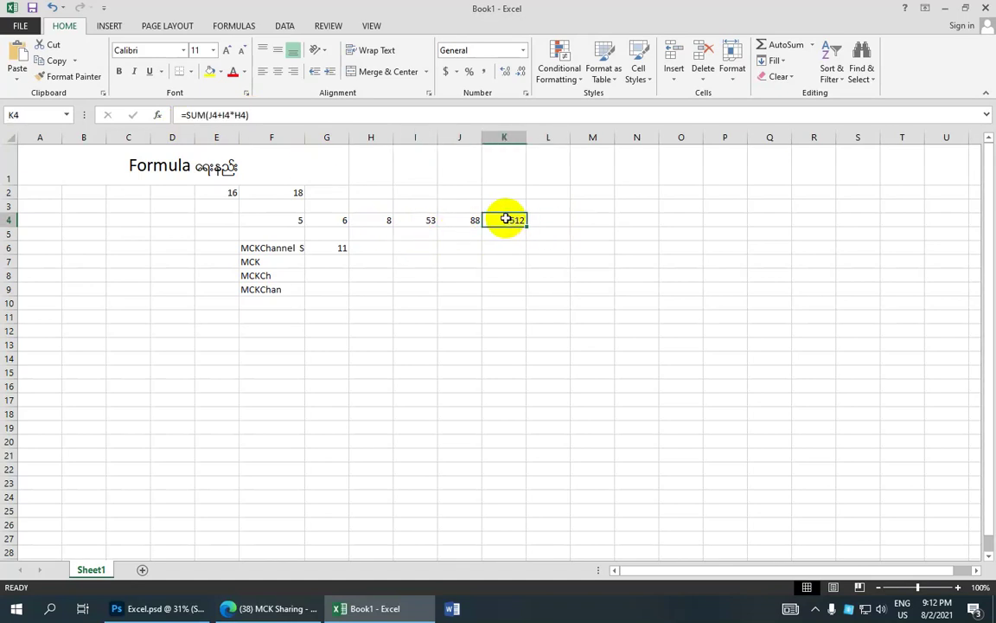
{"action": "left_click", "coordinate": [563, 221]}
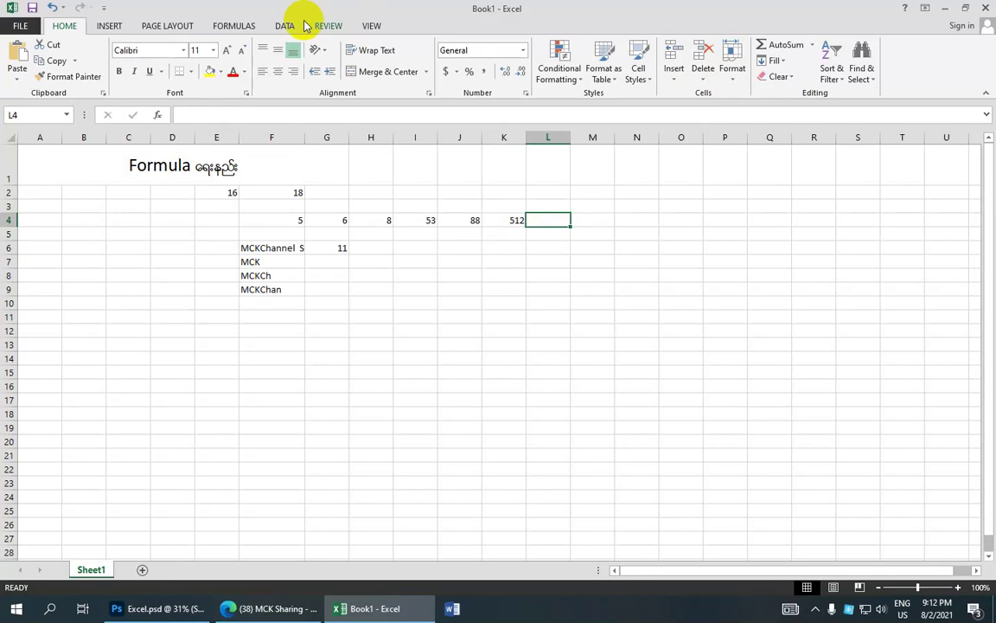
{"action": "left_click", "coordinate": [785, 63]}
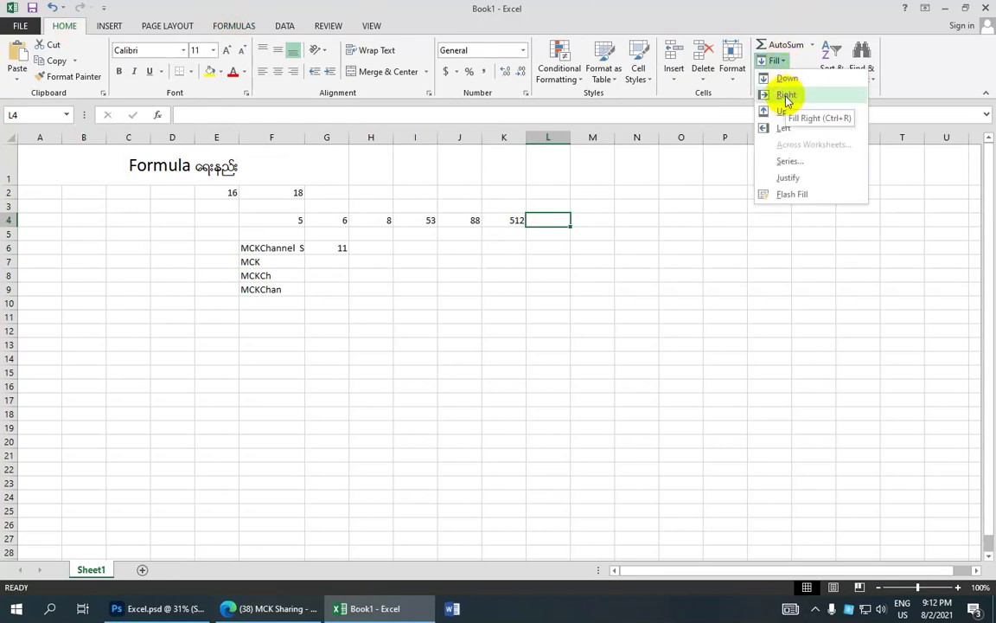
{"action": "left_click", "coordinate": [786, 97]}
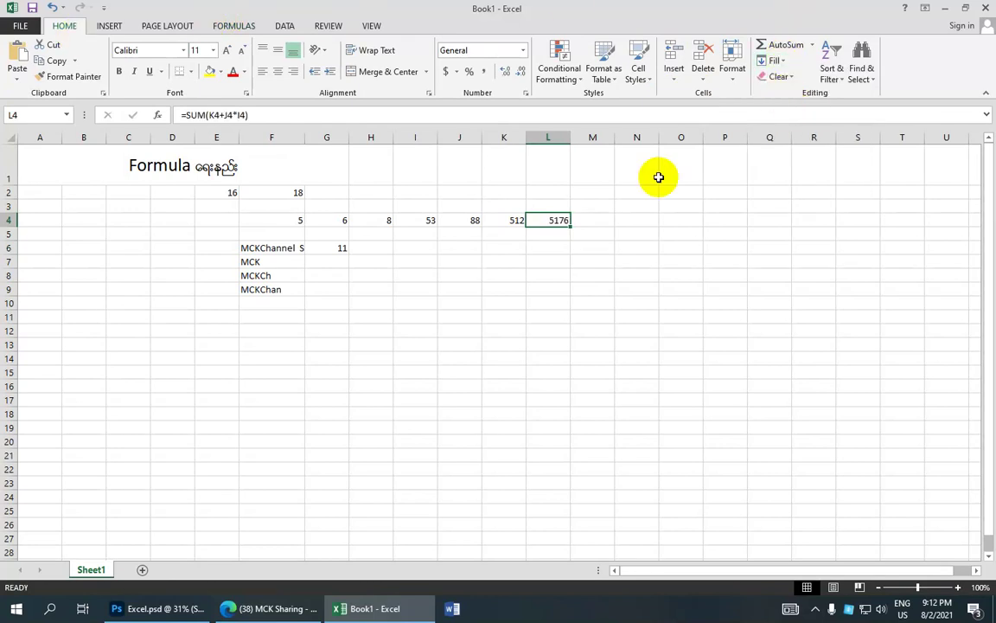
{"action": "left_click", "coordinate": [576, 222]}
{"action": "left_click", "coordinate": [551, 219]}
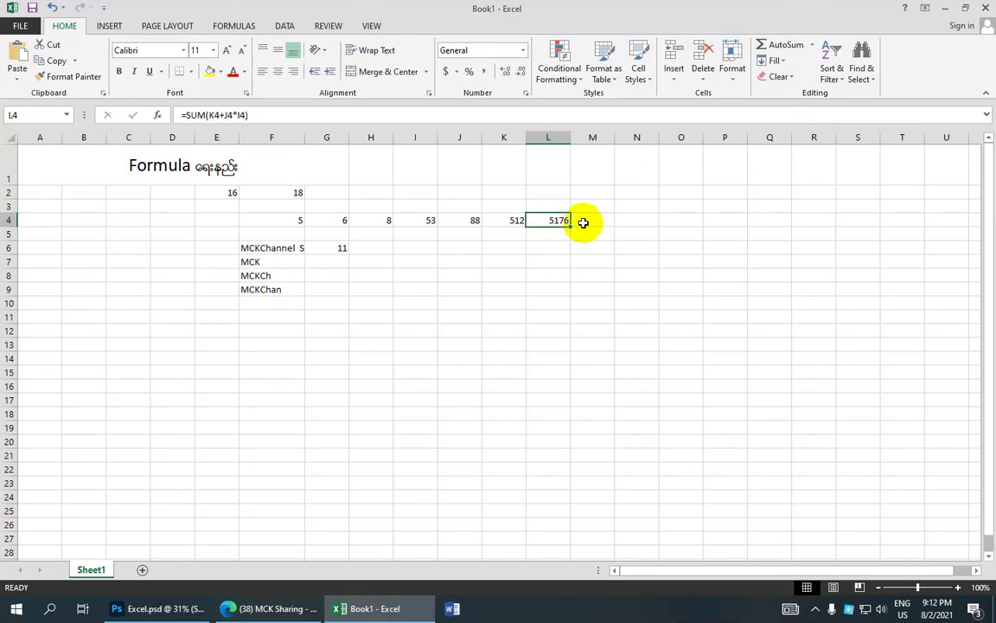
{"action": "left_click", "coordinate": [510, 223]}
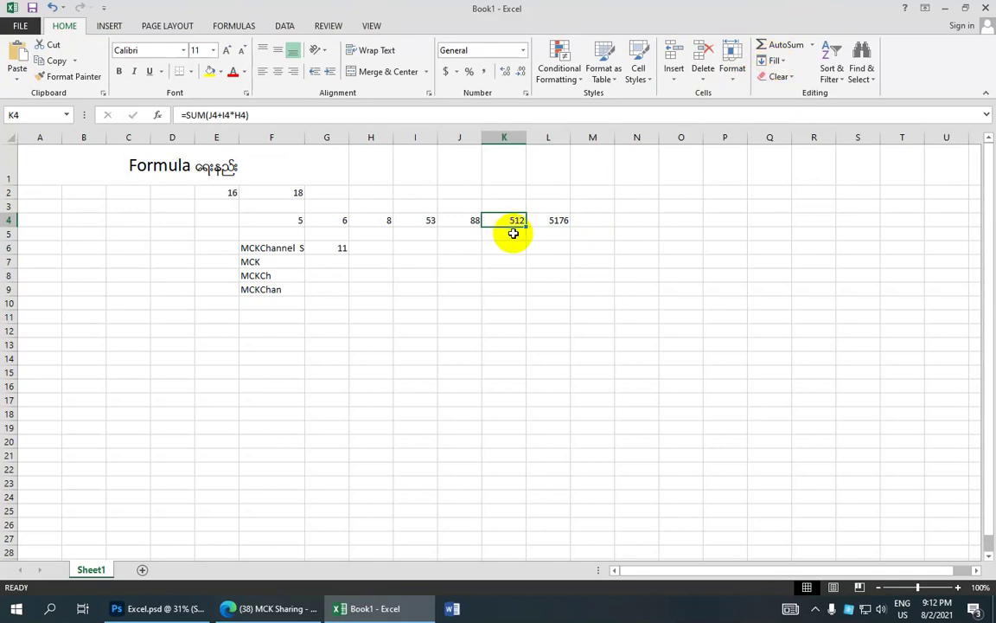
{"action": "left_click", "coordinate": [513, 233]}
{"action": "left_click", "coordinate": [776, 60]}
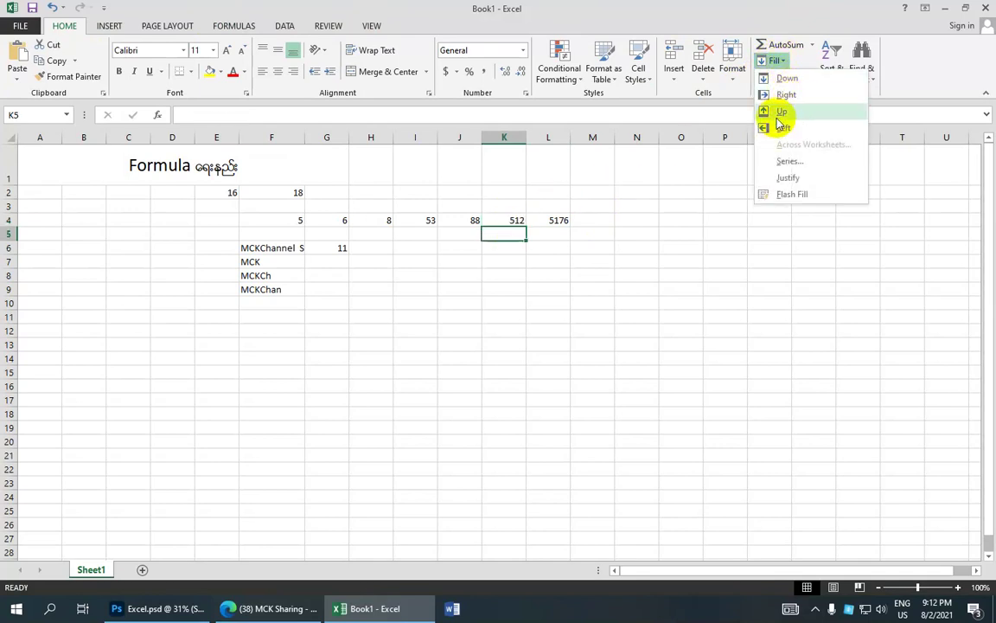
{"action": "left_click", "coordinate": [780, 79]}
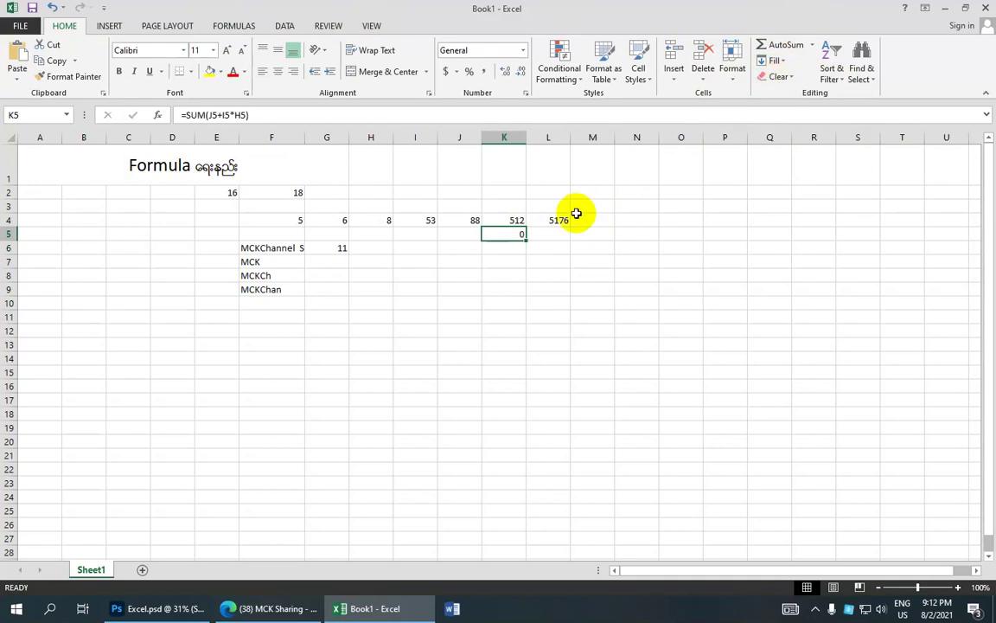
{"action": "left_click", "coordinate": [547, 226]}
{"action": "left_click", "coordinate": [517, 232]}
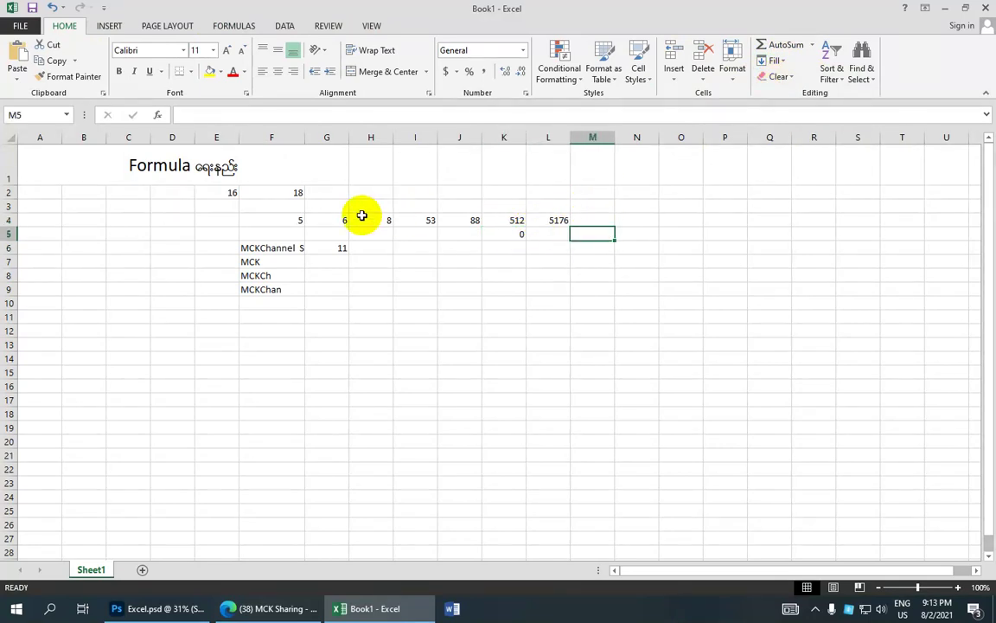
{"action": "left_click", "coordinate": [518, 234]}
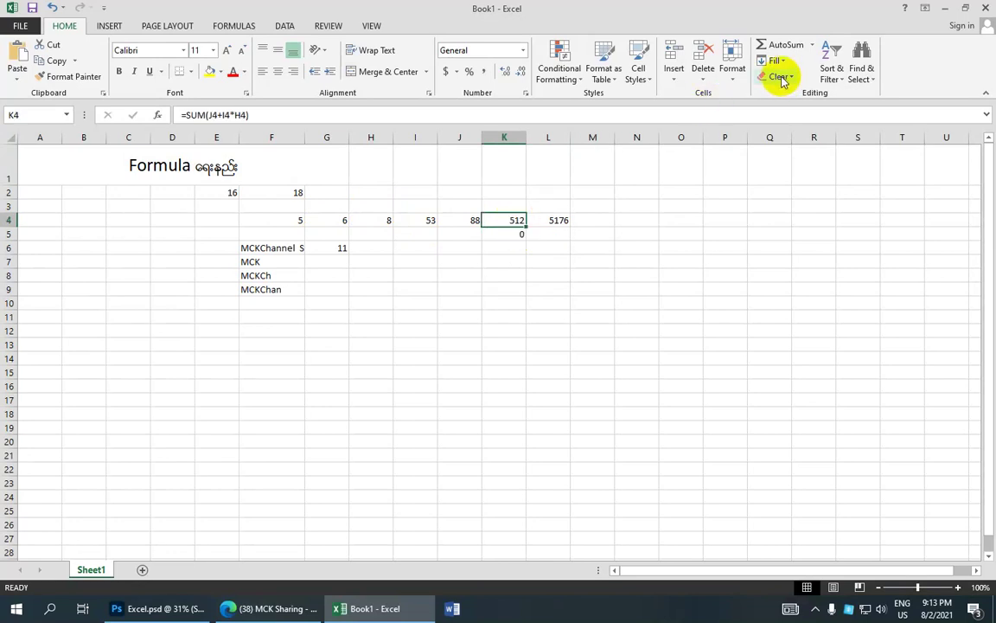
{"action": "left_click", "coordinate": [518, 232]}
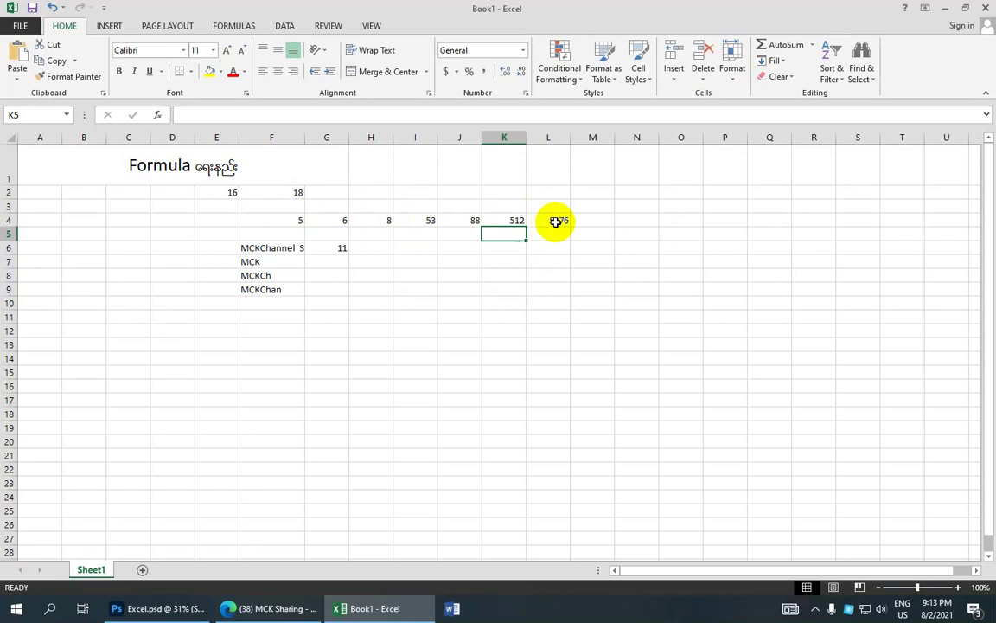
{"action": "left_click", "coordinate": [555, 221]}
- Enter 5 in O6 and fill it right into P6
{"action": "left_click", "coordinate": [671, 247]}
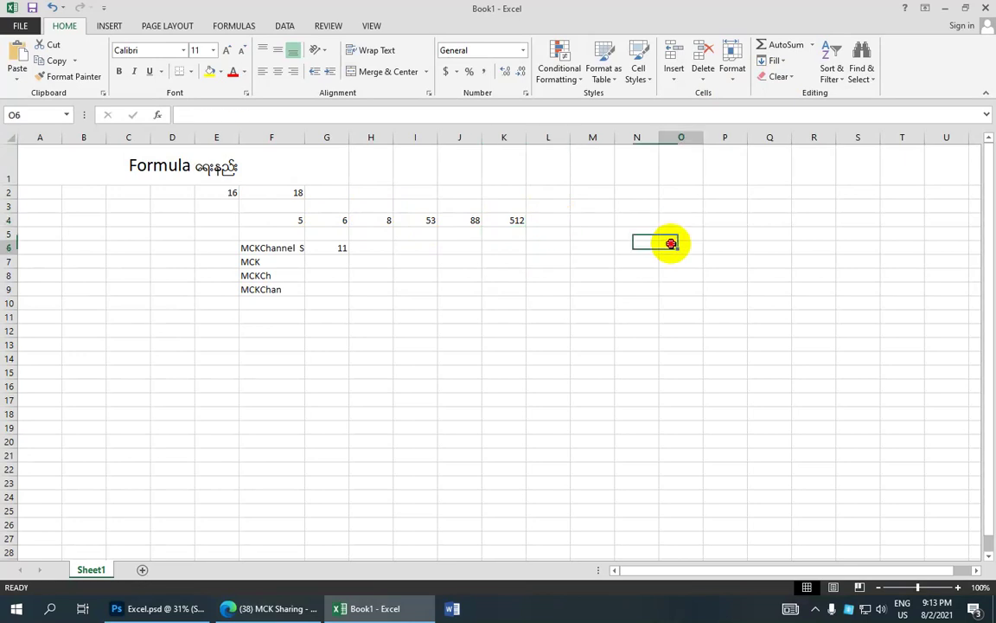
{"action": "type", "text": "5"}
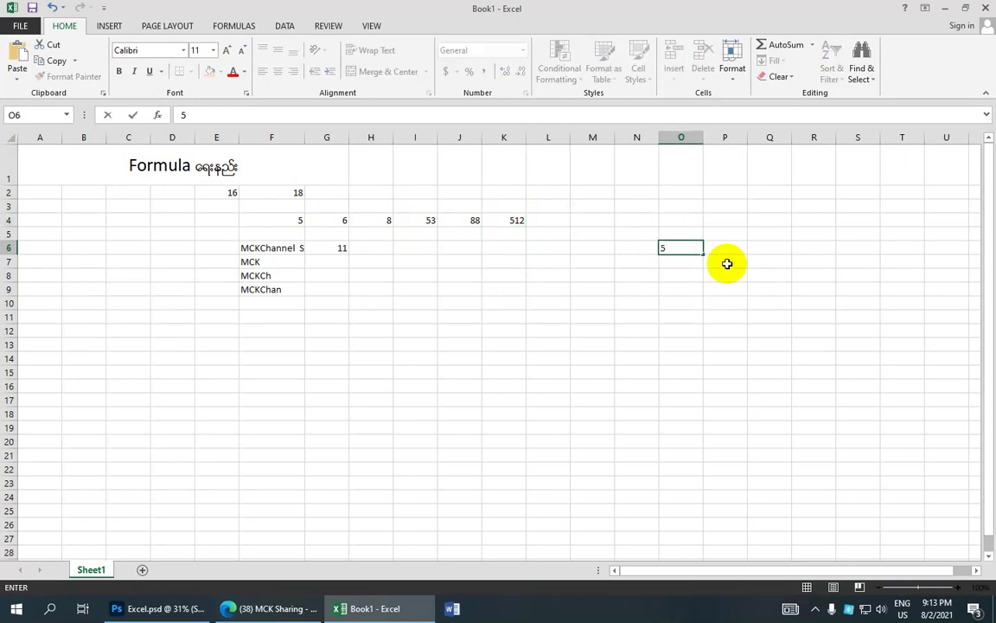
{"action": "left_click", "coordinate": [722, 250]}
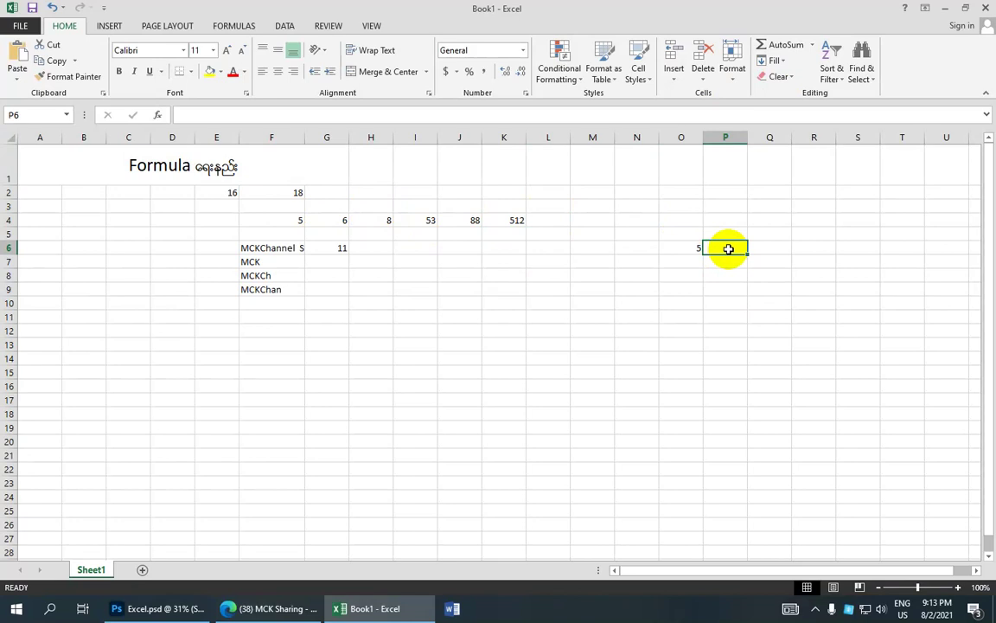
{"action": "left_click", "coordinate": [772, 61]}
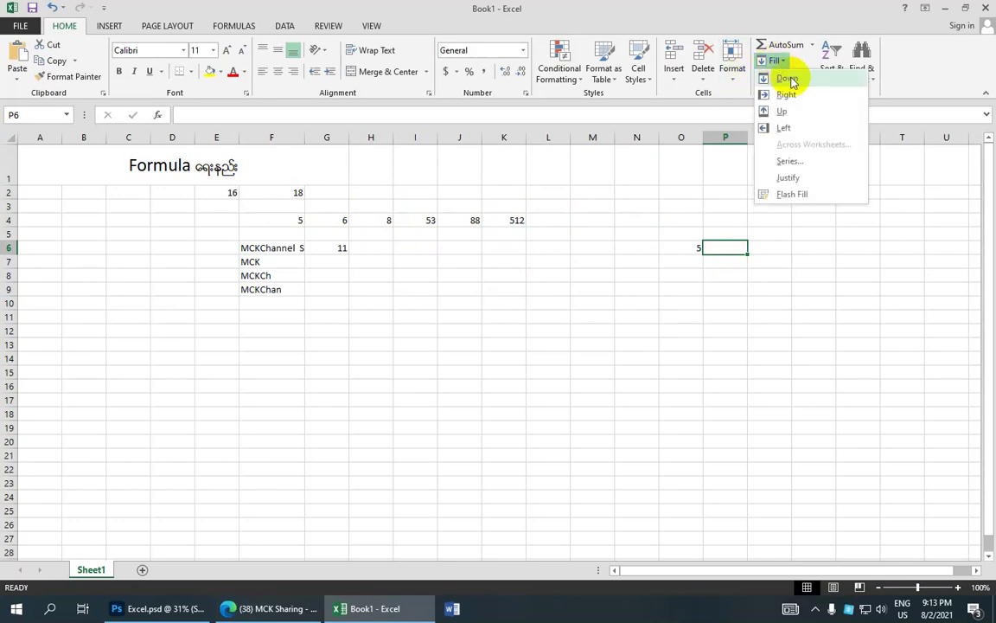
{"action": "left_click", "coordinate": [786, 94]}
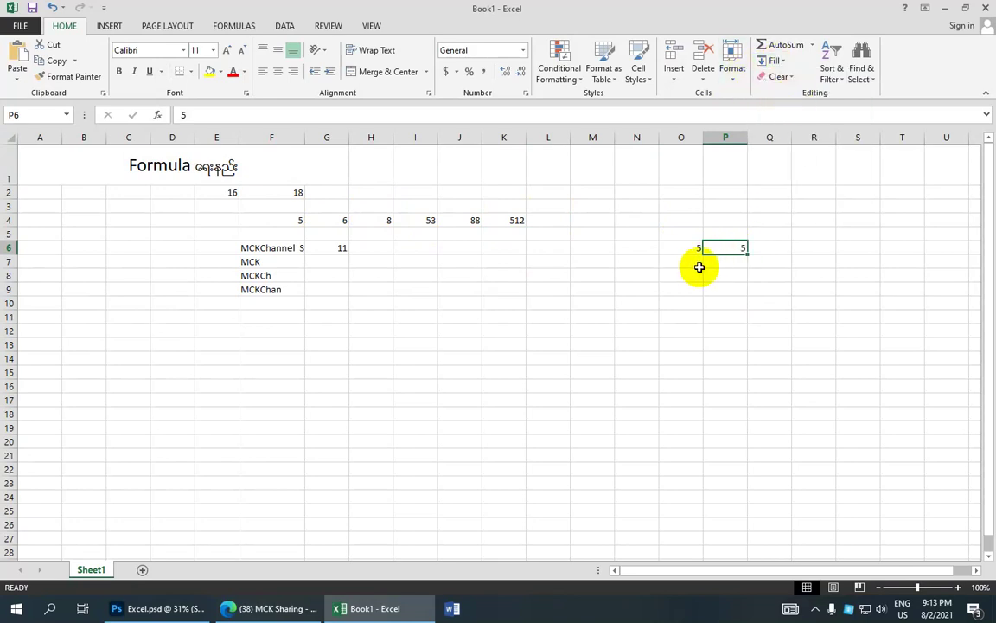
- Fill O6's 5 down into O7
{"action": "left_click", "coordinate": [692, 262]}
{"action": "left_click", "coordinate": [774, 60]}
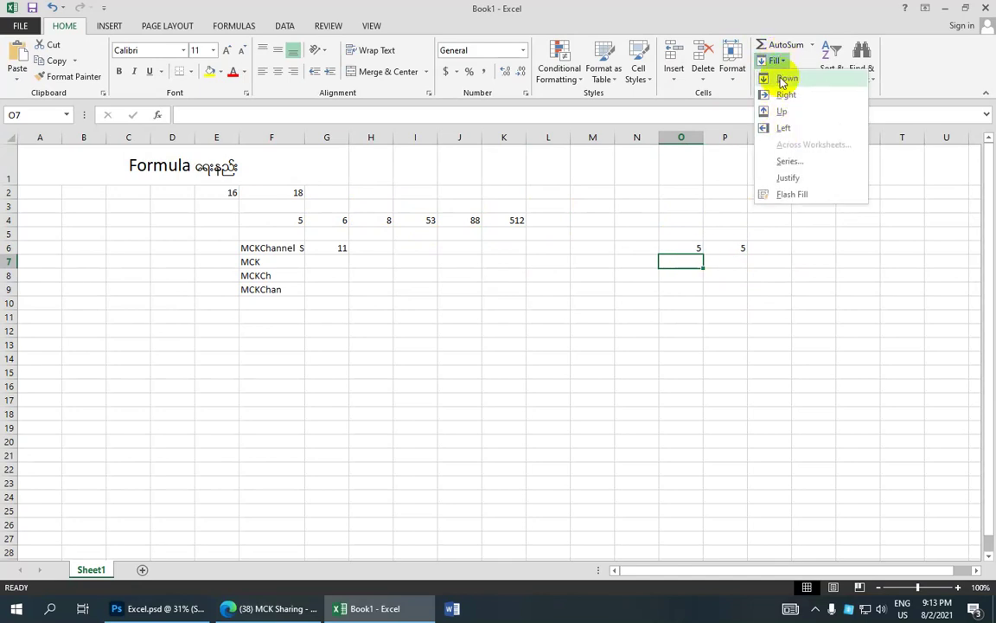
{"action": "left_click", "coordinate": [784, 79]}
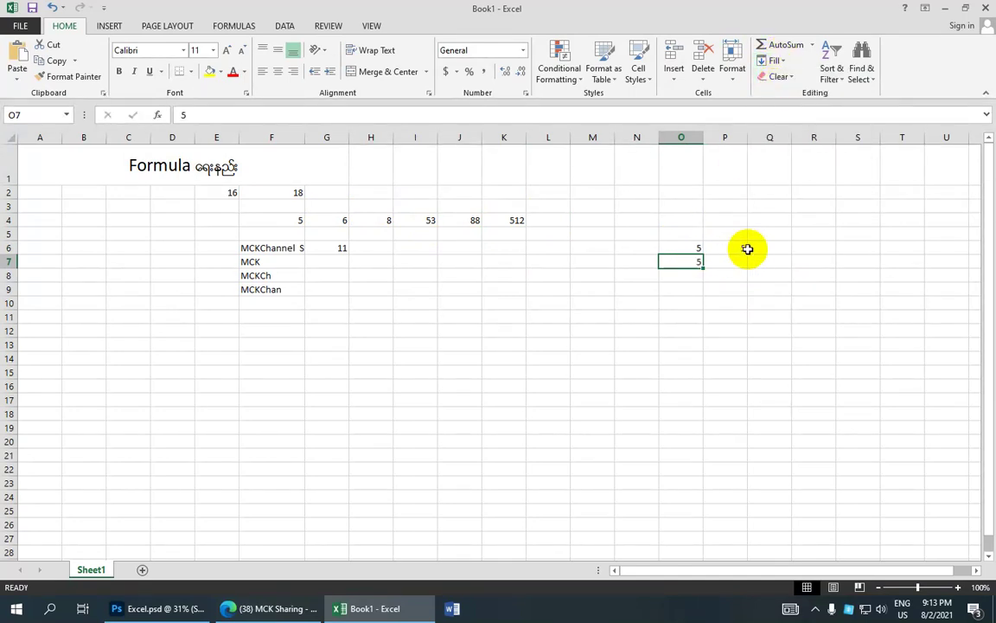
- Clear the LEFT results in F7:F10 and widen column F to fit F6's text
{"action": "left_click", "coordinate": [275, 257]}
{"action": "left_click_drag", "start_coordinate": [275, 259], "coordinate": [275, 303]}
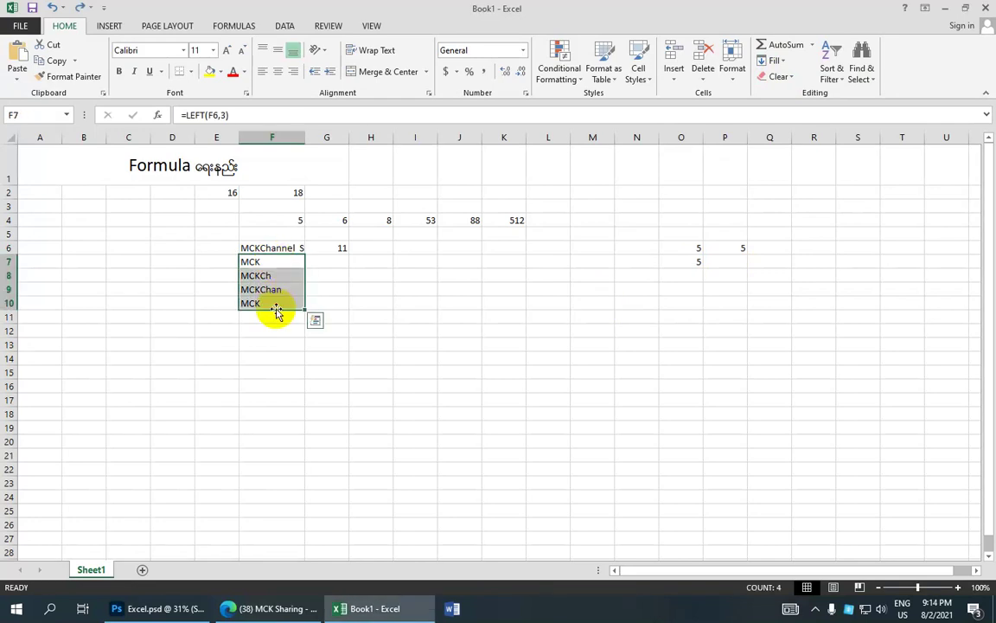
{"action": "key", "text": "Delete"}
{"action": "left_click", "coordinate": [274, 247]}
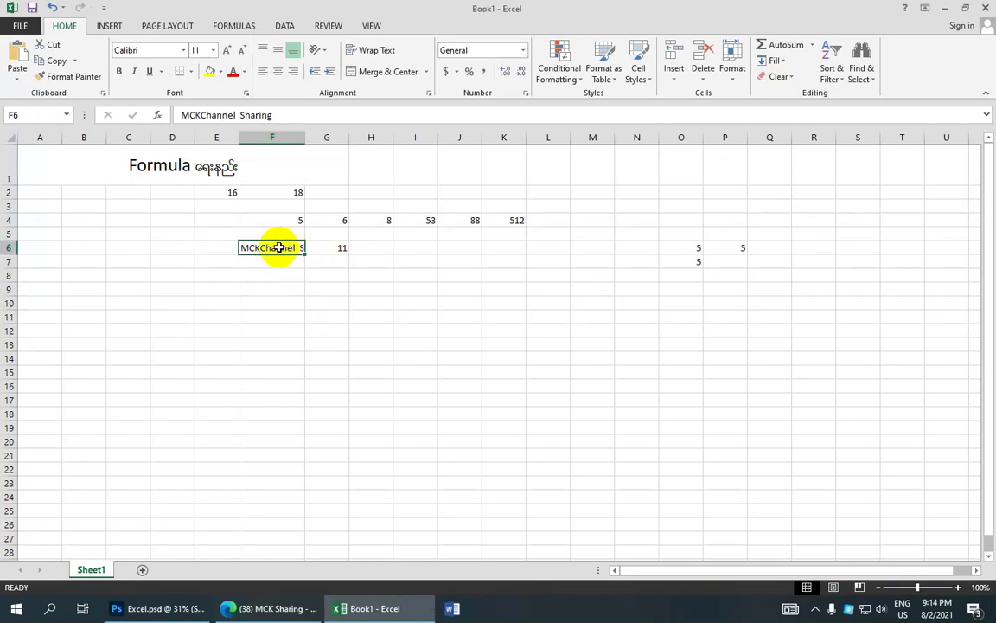
{"action": "left_click_drag", "start_coordinate": [304, 138], "coordinate": [335, 140]}
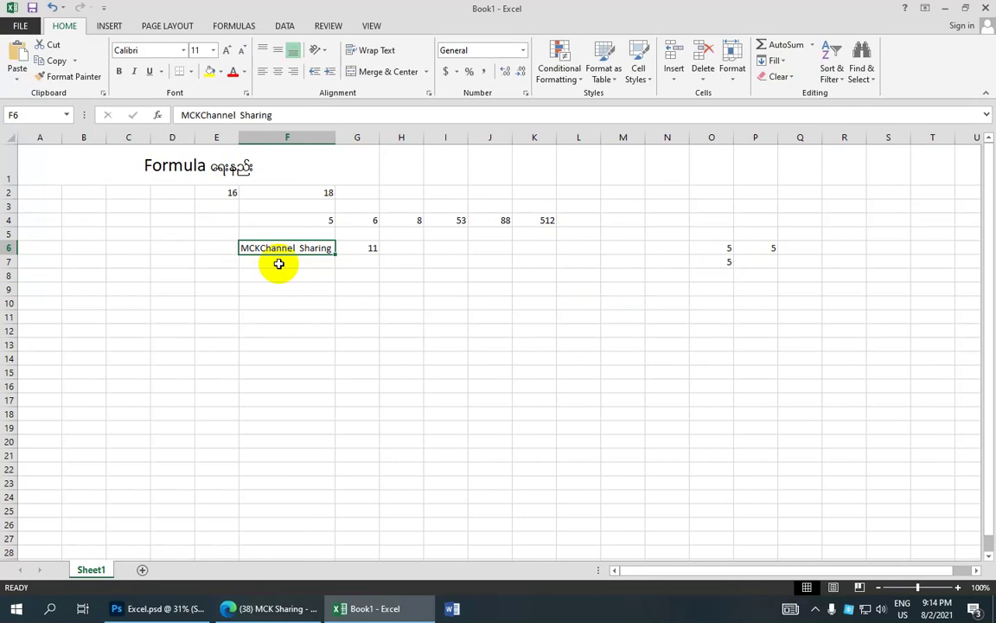
- Fill 'MCKChannel Sharing' down from F6 into F7
{"action": "left_click", "coordinate": [278, 263]}
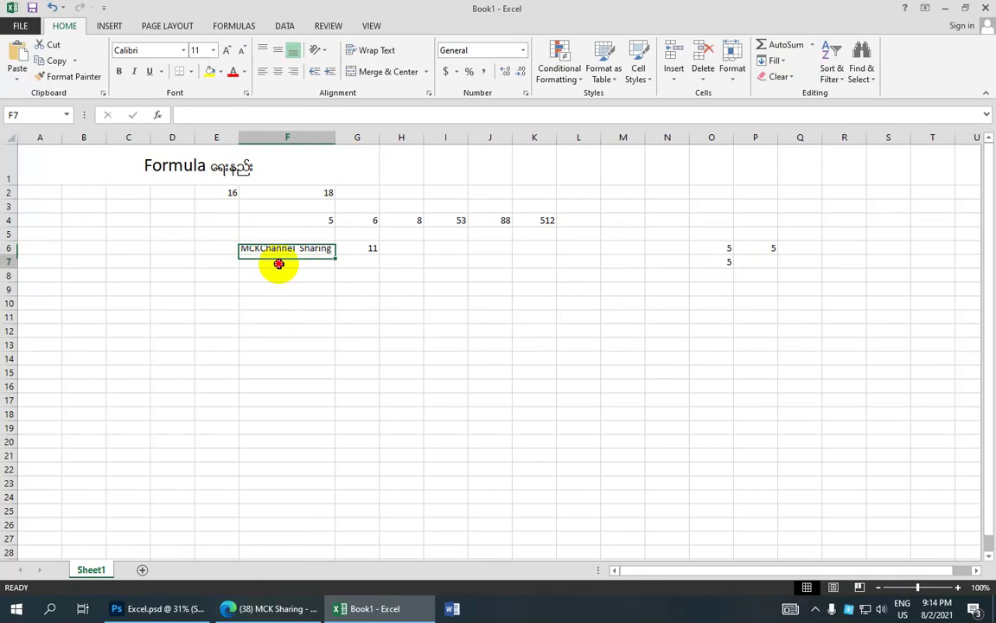
{"action": "left_click", "coordinate": [785, 62]}
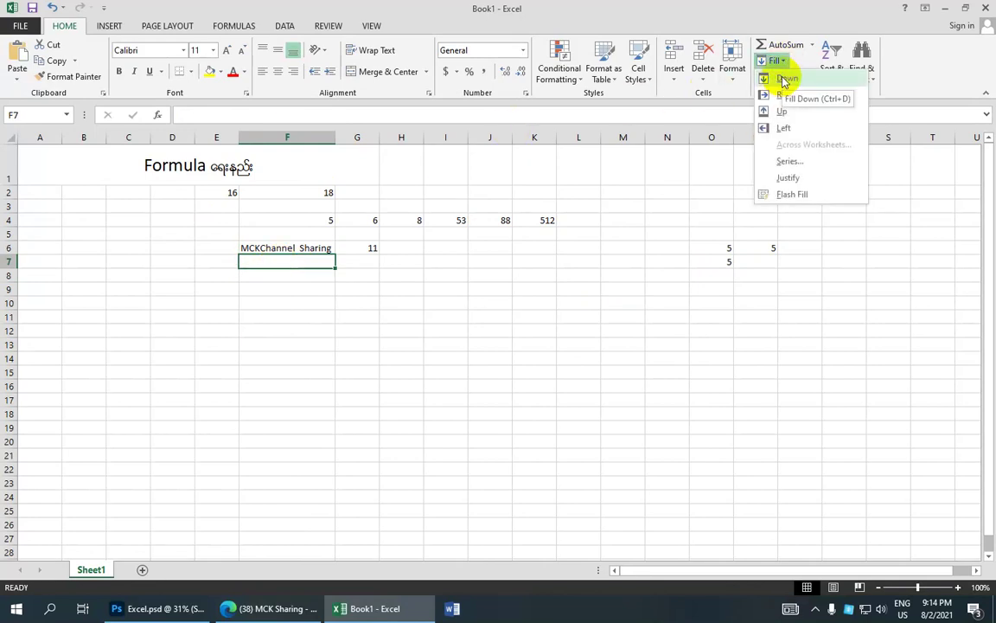
{"action": "left_click", "coordinate": [785, 79]}
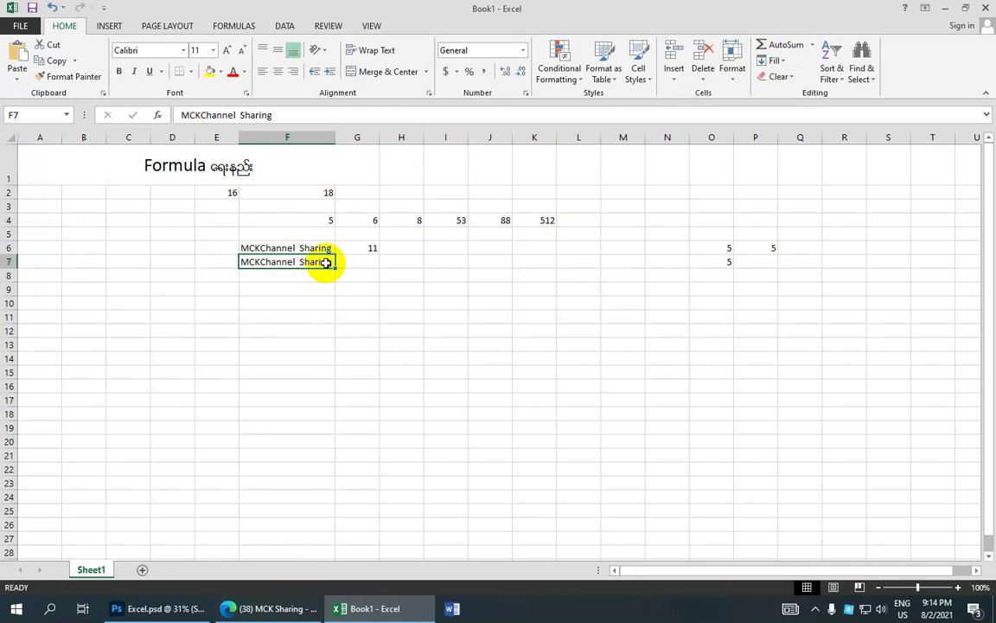
{"action": "left_click", "coordinate": [220, 246]}
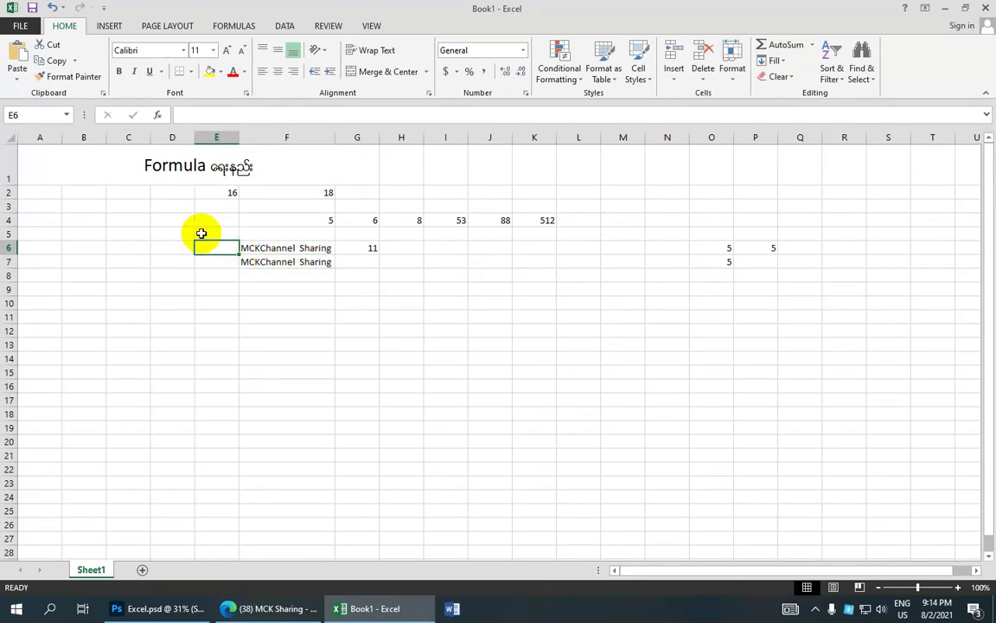
- Collapse columns C and D to zero width and widen column E
{"action": "left_click", "coordinate": [222, 262]}
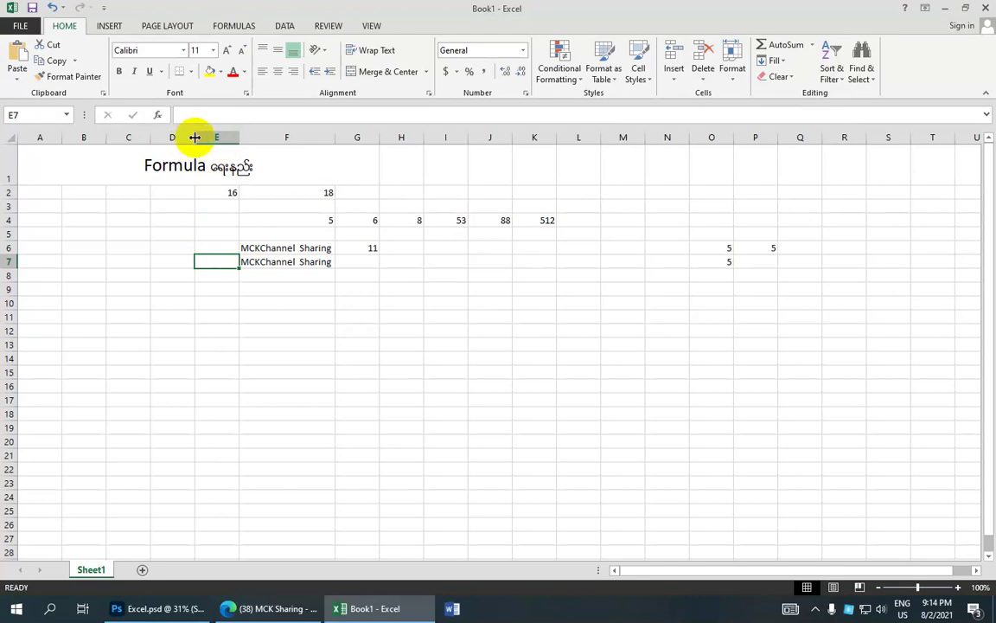
{"action": "left_click_drag", "start_coordinate": [195, 136], "coordinate": [140, 136]}
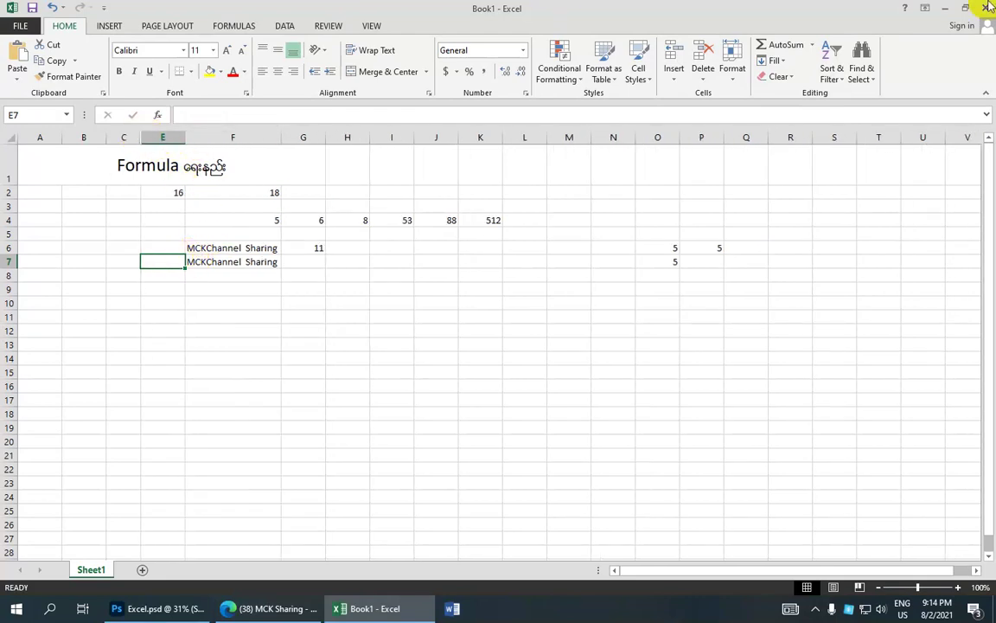
{"action": "left_click_drag", "start_coordinate": [140, 137], "coordinate": [97, 136]}
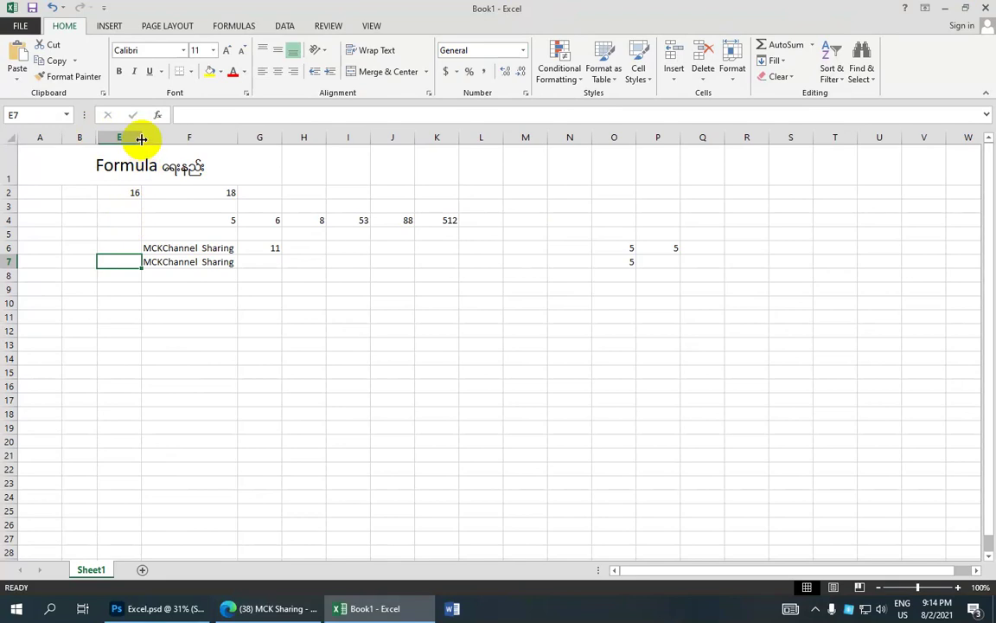
{"action": "left_click_drag", "start_coordinate": [142, 139], "coordinate": [179, 138]}
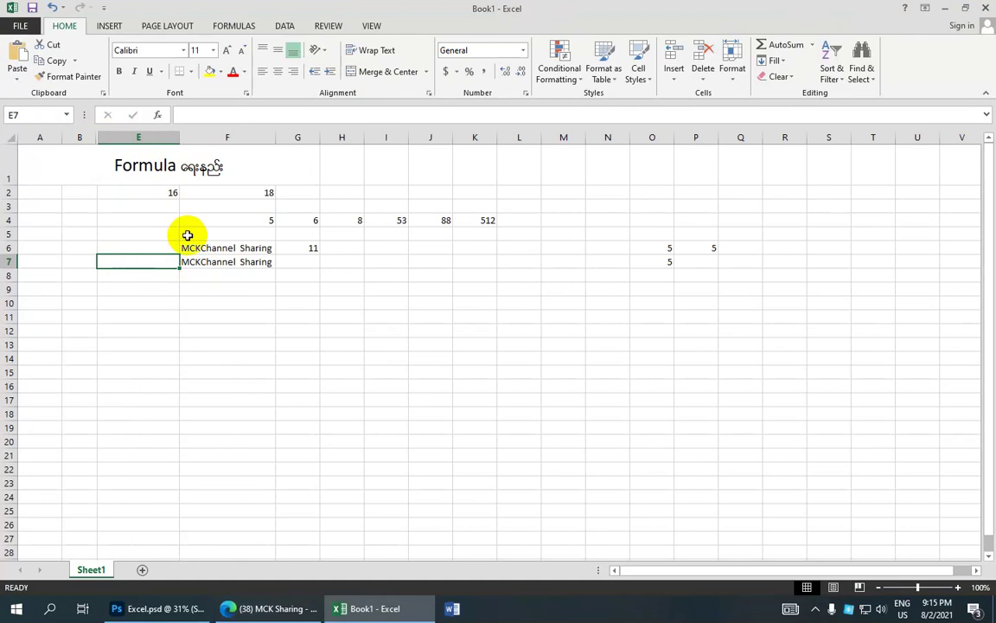
- Fill 'MCKChannel Sharing' left from F7 into E7 and widen column E to fit
{"action": "left_click", "coordinate": [775, 68]}
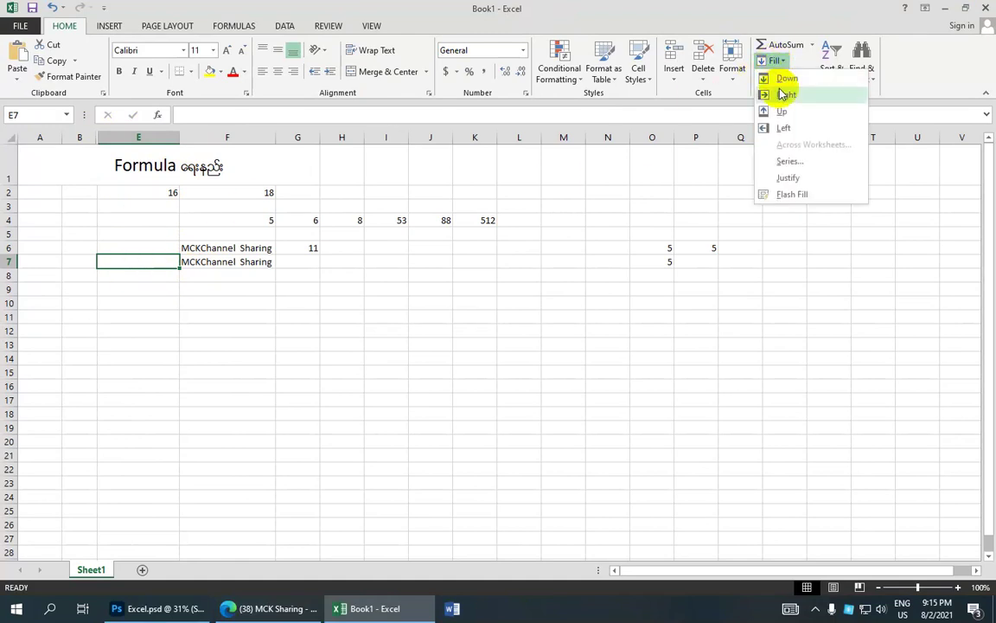
{"action": "left_click", "coordinate": [782, 129]}
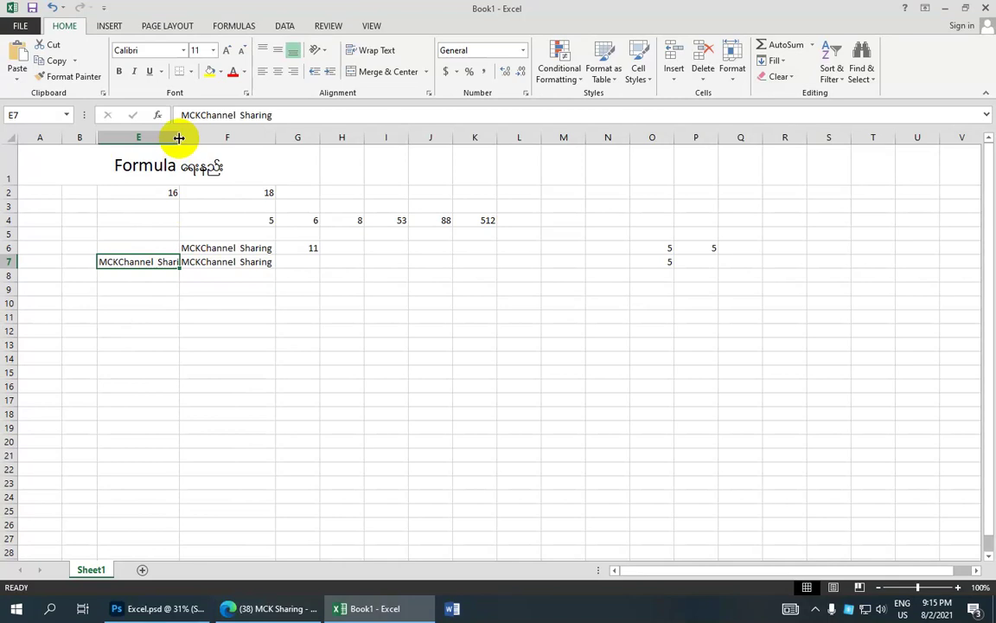
{"action": "left_click_drag", "start_coordinate": [179, 138], "coordinate": [198, 139]}
{"action": "left_click", "coordinate": [172, 275]}
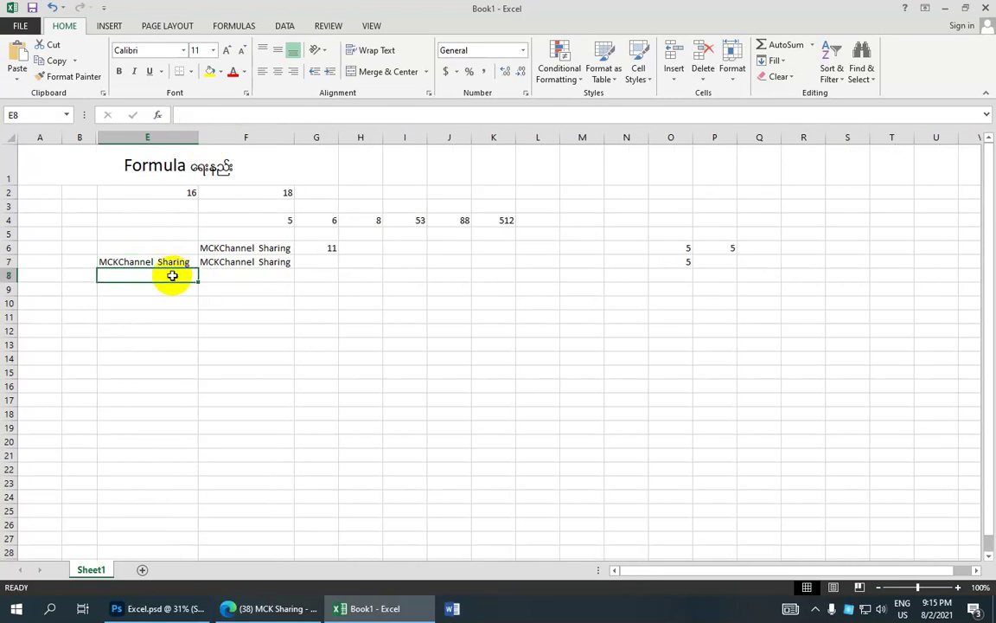
{"action": "left_click", "coordinate": [152, 264]}
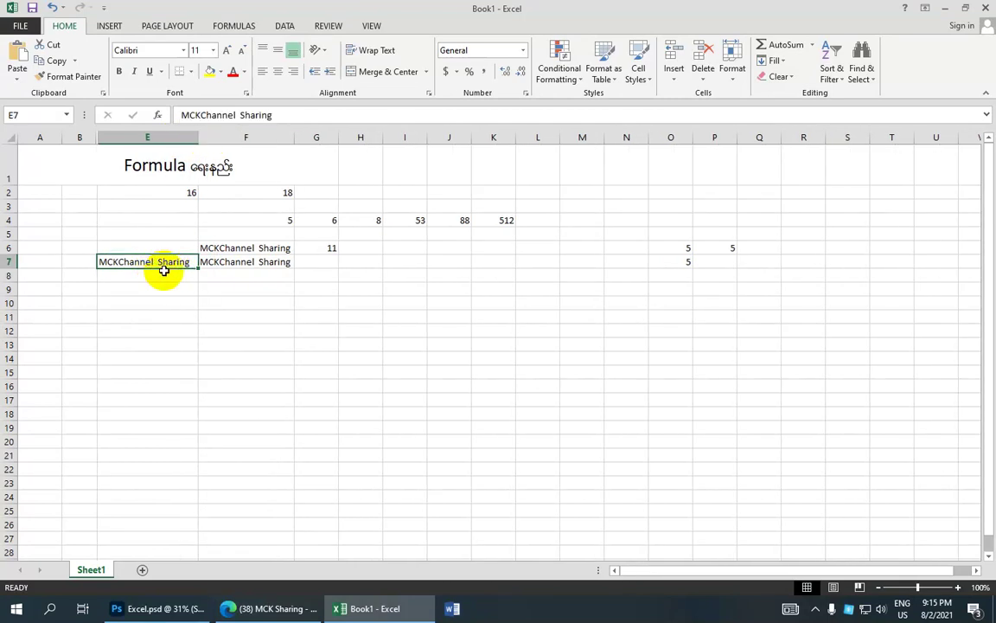
{"action": "left_click", "coordinate": [230, 262]}
{"action": "left_click", "coordinate": [308, 263]}
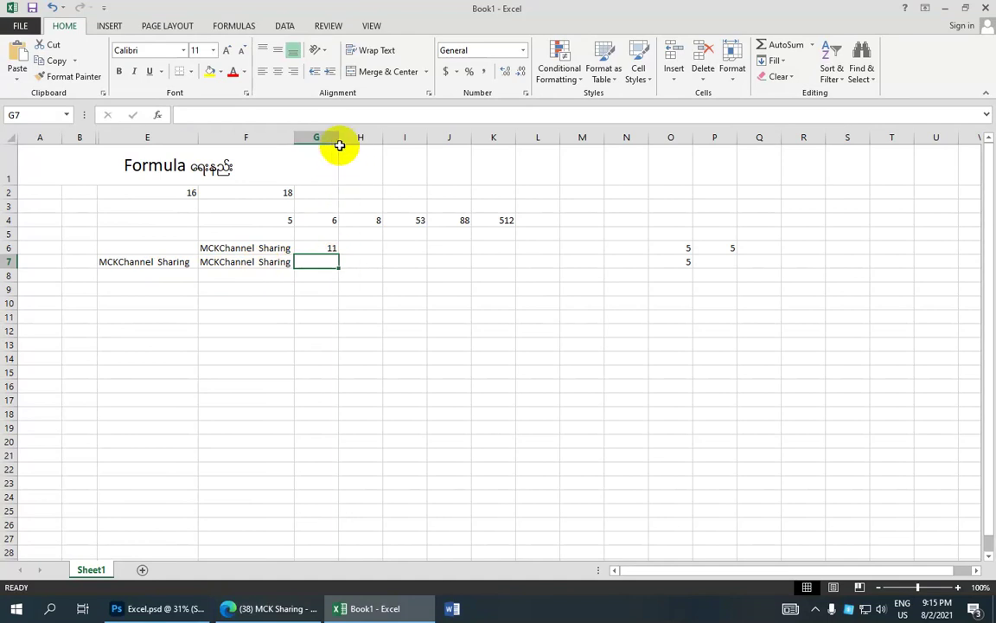
- Drag column G wider, then fill G7 right from F7 with 'MCKChannel Sharing'
{"action": "left_click_drag", "start_coordinate": [337, 140], "coordinate": [431, 140]}
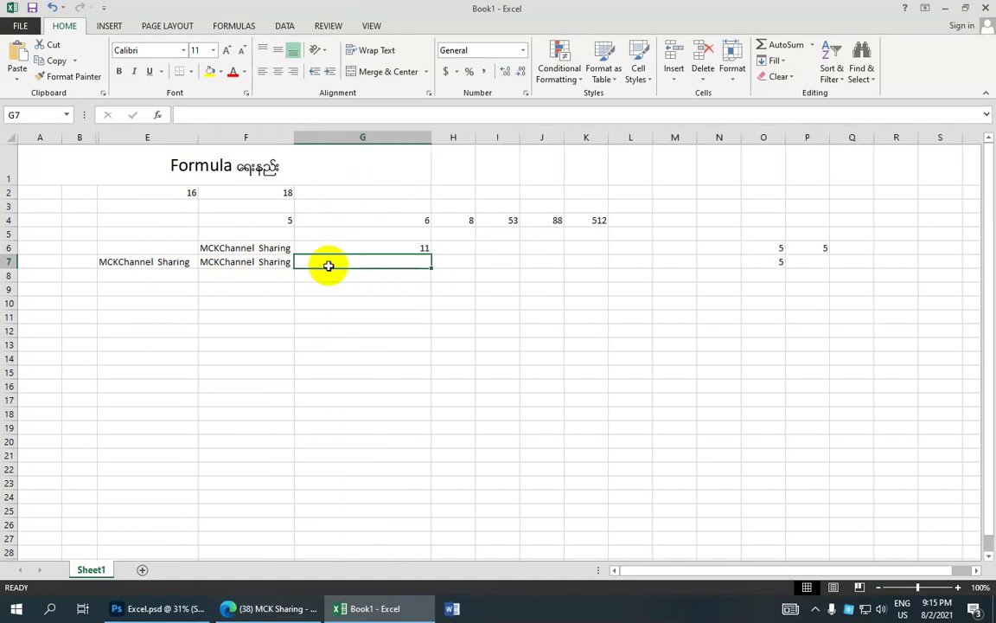
{"action": "left_click", "coordinate": [248, 264]}
{"action": "left_click", "coordinate": [329, 264]}
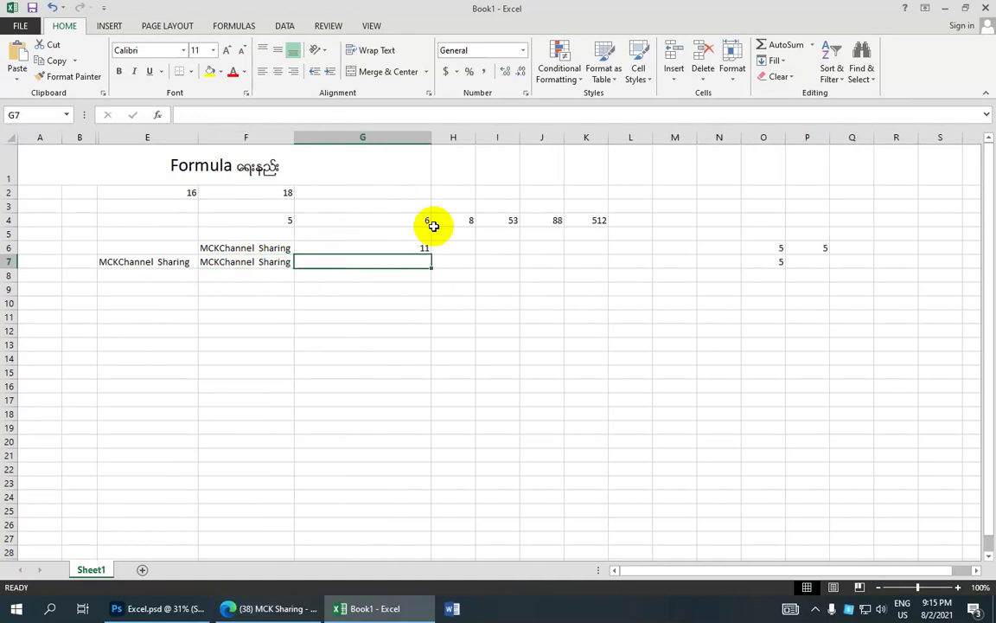
{"action": "left_click", "coordinate": [774, 61]}
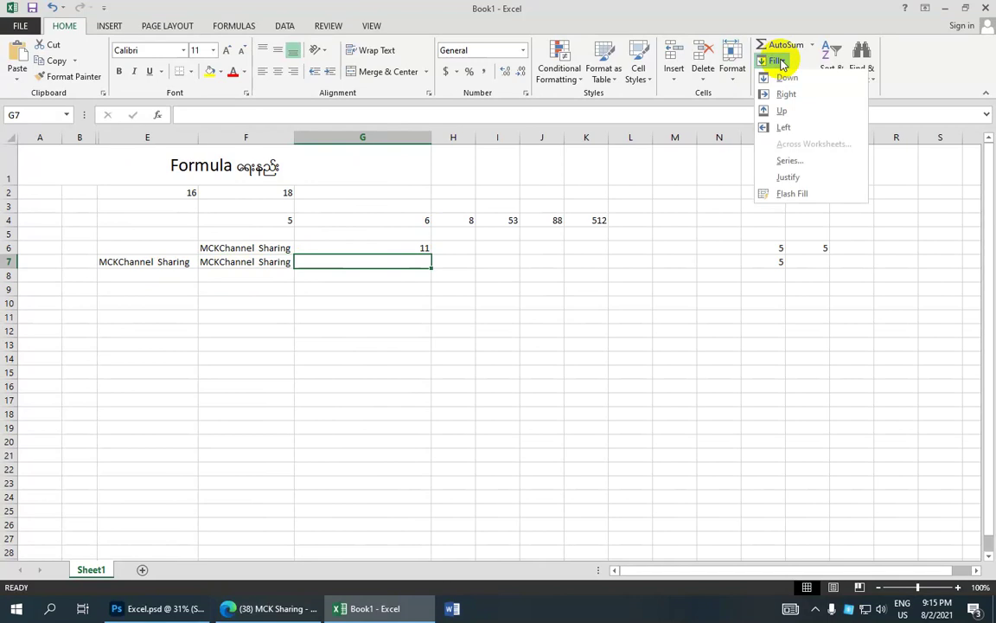
{"action": "left_click", "coordinate": [787, 95]}
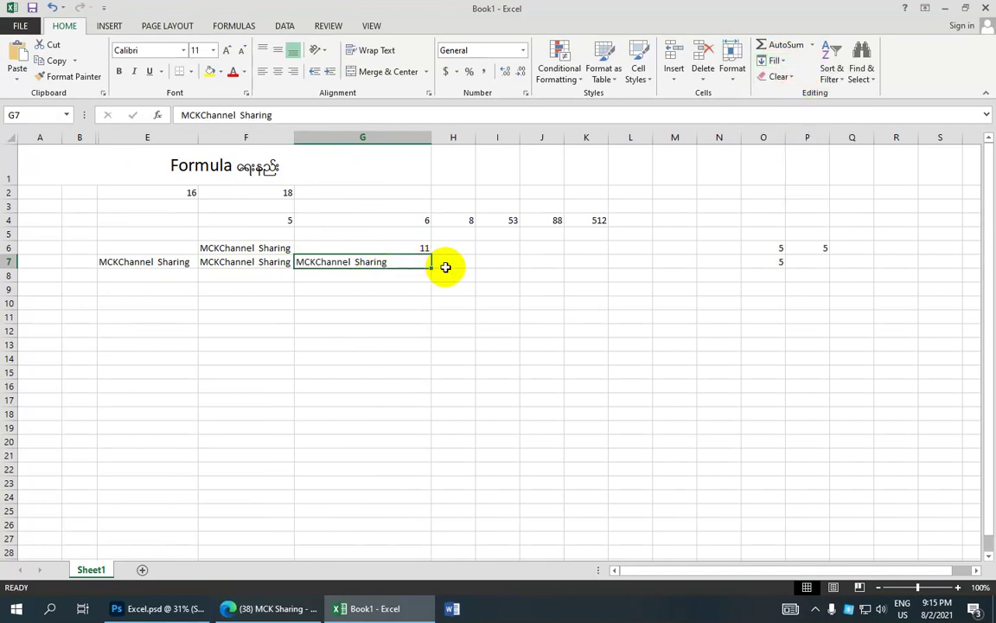
{"action": "left_click", "coordinate": [448, 265]}
{"action": "left_click", "coordinate": [401, 286]}
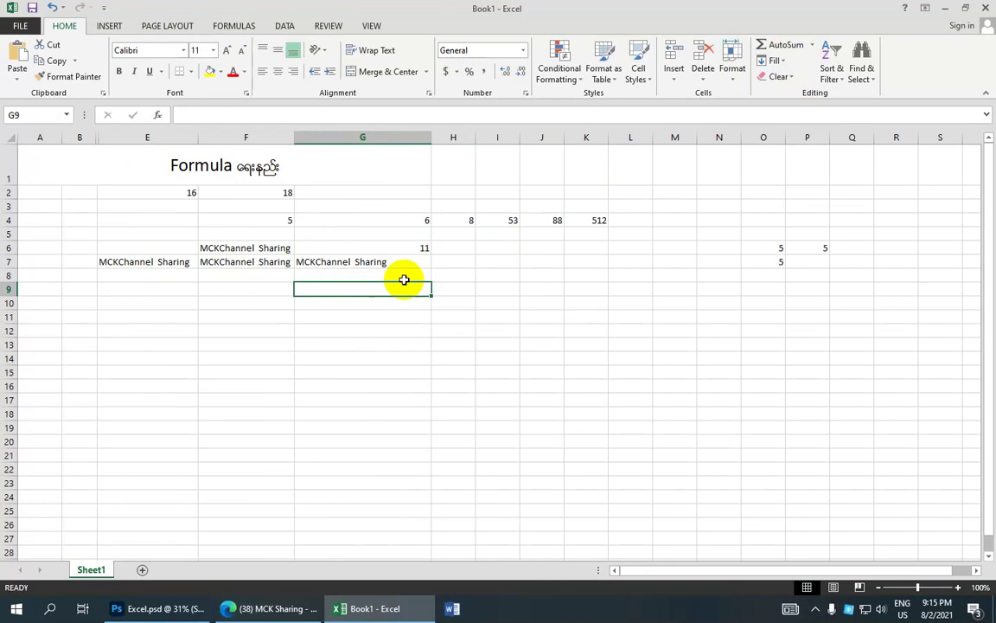
{"action": "left_click", "coordinate": [404, 277]}
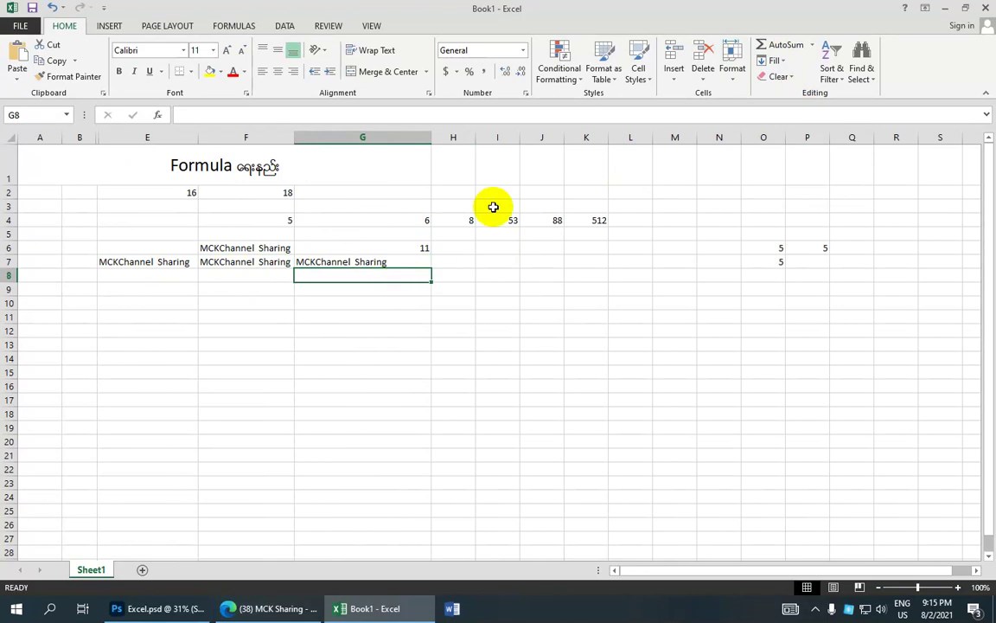
- Minimize the Excel window and refresh the desktop five times from its context menu
{"action": "left_click", "coordinate": [945, 13]}
{"action": "right_click", "coordinate": [520, 184]}
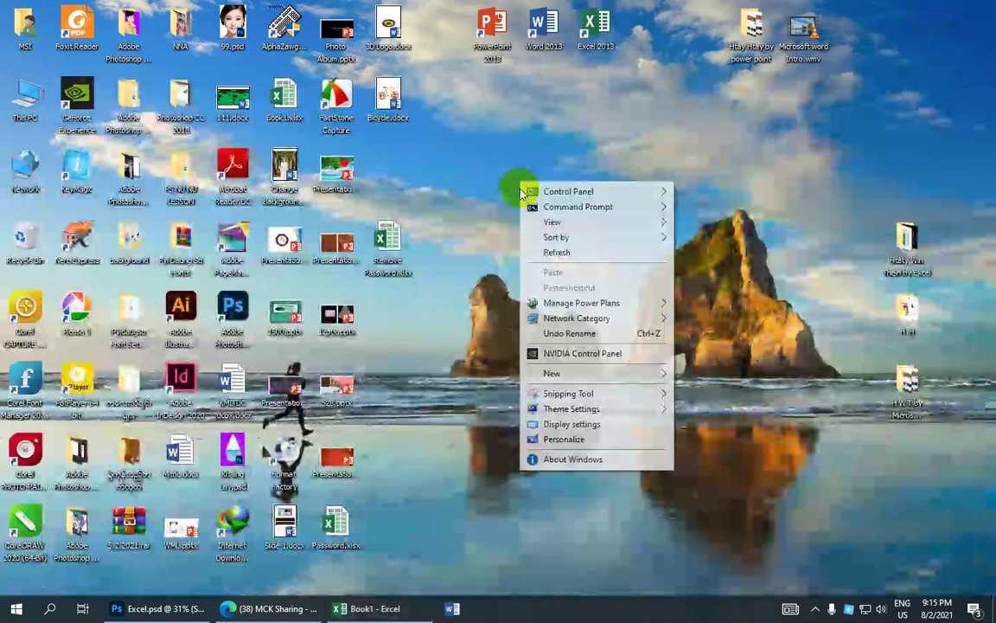
{"action": "left_click", "coordinate": [549, 253]}
{"action": "right_click", "coordinate": [545, 206]}
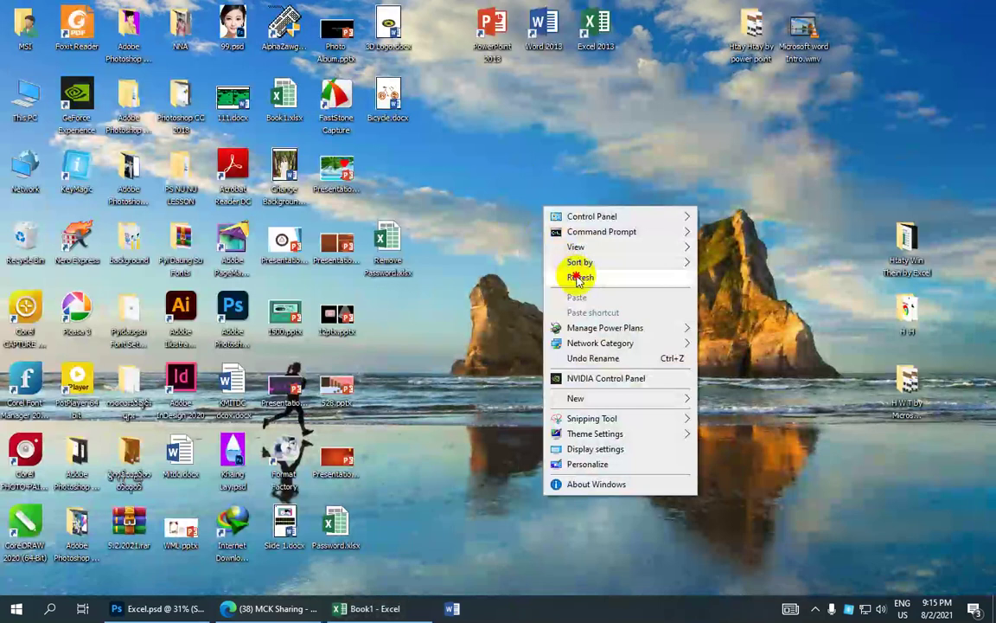
{"action": "left_click", "coordinate": [579, 273]}
{"action": "right_click", "coordinate": [560, 244]}
{"action": "left_click", "coordinate": [595, 309]}
{"action": "right_click", "coordinate": [552, 230]}
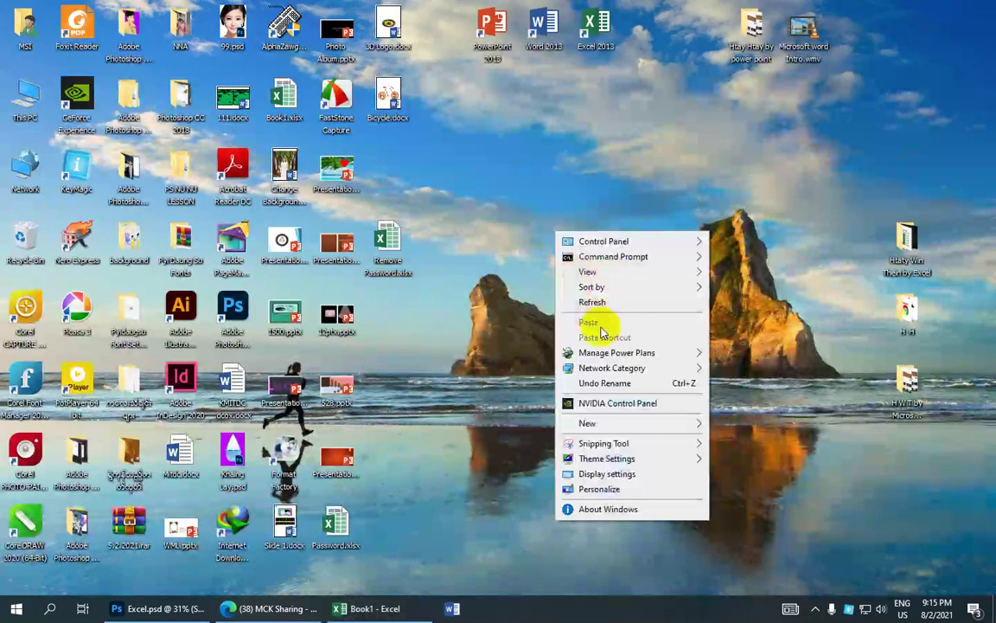
{"action": "left_click", "coordinate": [594, 305]}
{"action": "right_click", "coordinate": [578, 262]}
{"action": "left_click", "coordinate": [612, 337]}
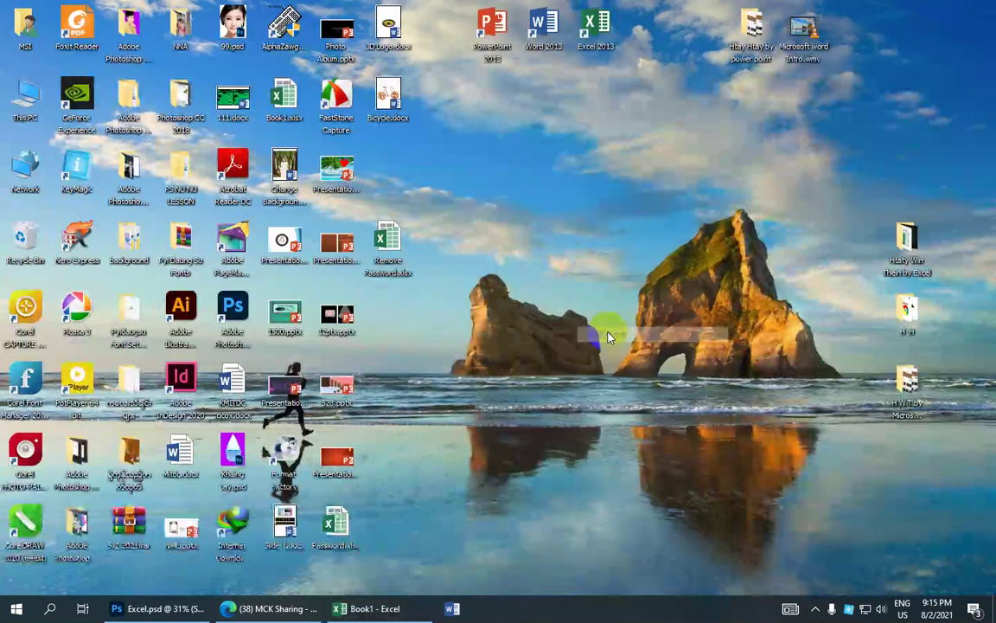